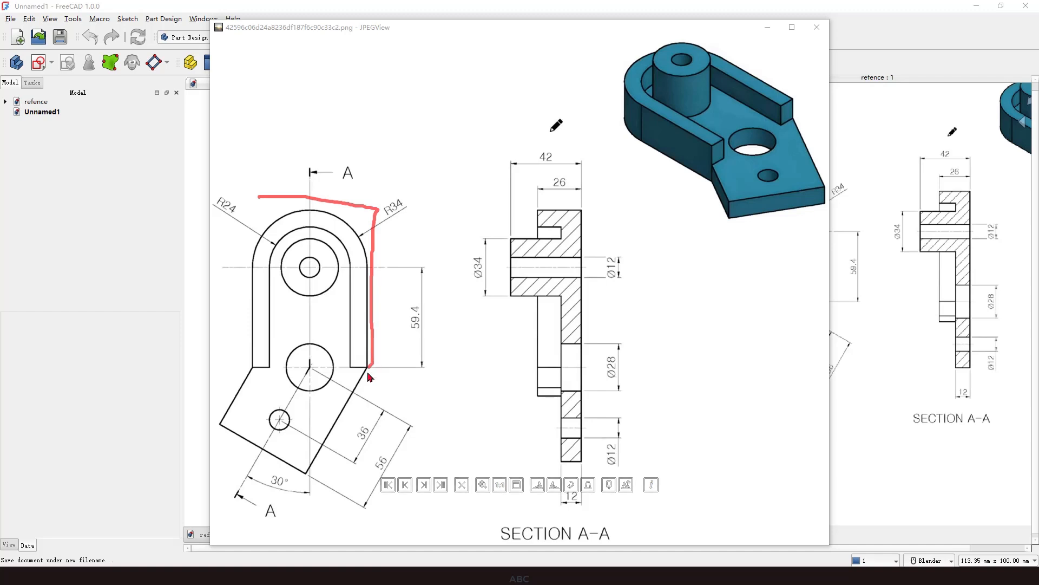
Study the reference drawing's outline, section view and hole dimensions.
{"action": "mouse_move", "coordinate": [370, 375]}
{"action": "left_mouse_down"}
{"action": "mouse_move", "coordinate": [319, 477]}
{"action": "mouse_move", "coordinate": [226, 427]}
{"action": "mouse_move", "coordinate": [252, 364]}
{"action": "mouse_move", "coordinate": [261, 230]}
{"action": "left_mouse_up"}
{"action": "mouse_move", "coordinate": [563, 185]}
{"action": "left_mouse_down"}
{"action": "mouse_move", "coordinate": [553, 176]}
{"action": "mouse_move", "coordinate": [560, 178]}
{"action": "left_mouse_up"}
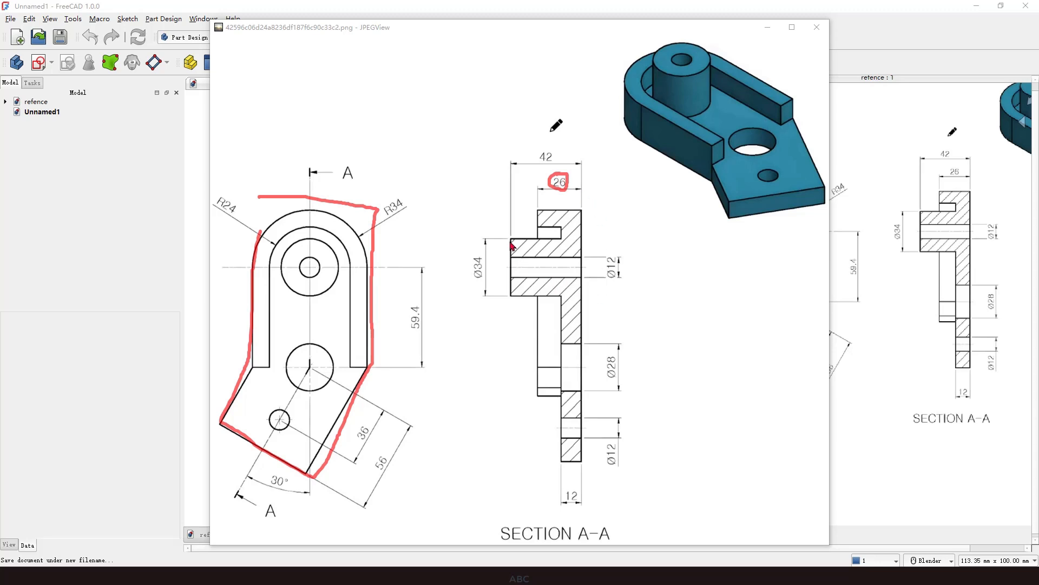
{"action": "mouse_move", "coordinate": [510, 240]}
{"action": "left_mouse_down"}
{"action": "mouse_move", "coordinate": [518, 258]}
{"action": "mouse_move", "coordinate": [527, 239]}
{"action": "left_mouse_up"}
{"action": "mouse_move", "coordinate": [479, 251]}
{"action": "left_mouse_down"}
{"action": "mouse_move", "coordinate": [494, 276]}
{"action": "mouse_move", "coordinate": [477, 250]}
{"action": "left_mouse_up"}
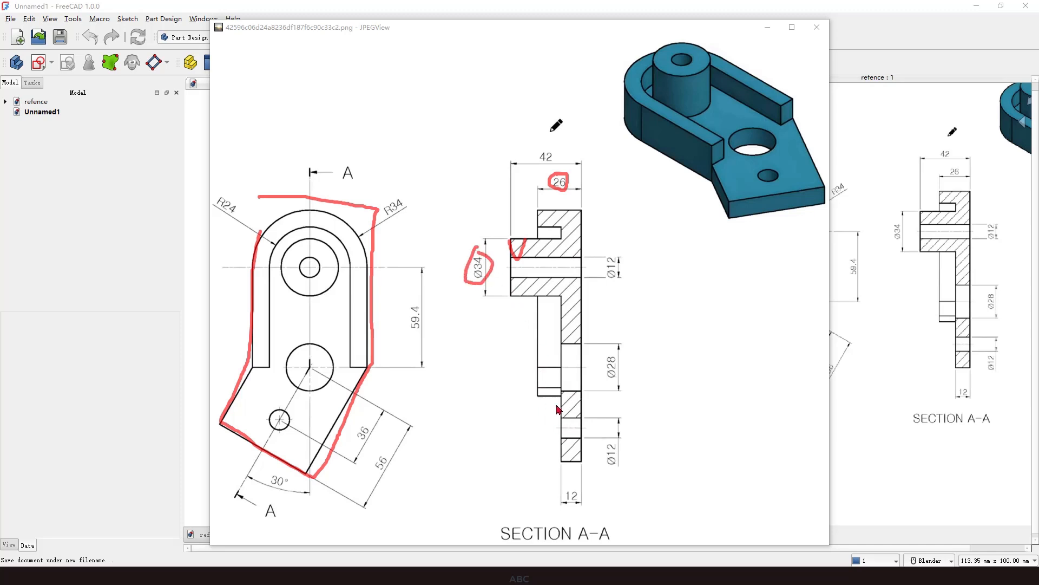
{"action": "key", "text": "Escape"}
{"action": "left_click_drag", "start_coordinate": [307, 355], "coordinate": [332, 350]}
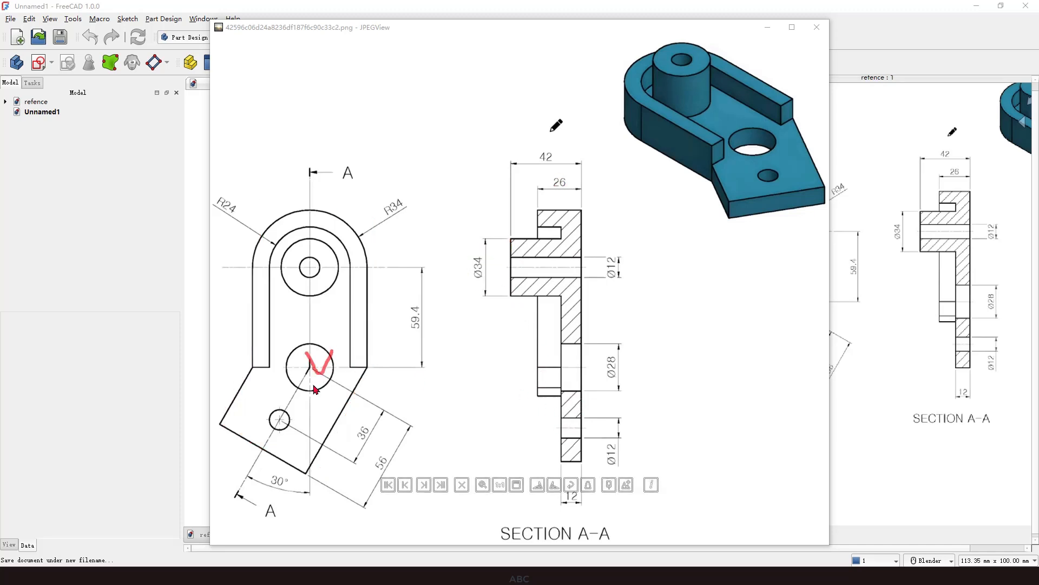
{"action": "left_click_drag", "start_coordinate": [283, 423], "coordinate": [296, 401]}
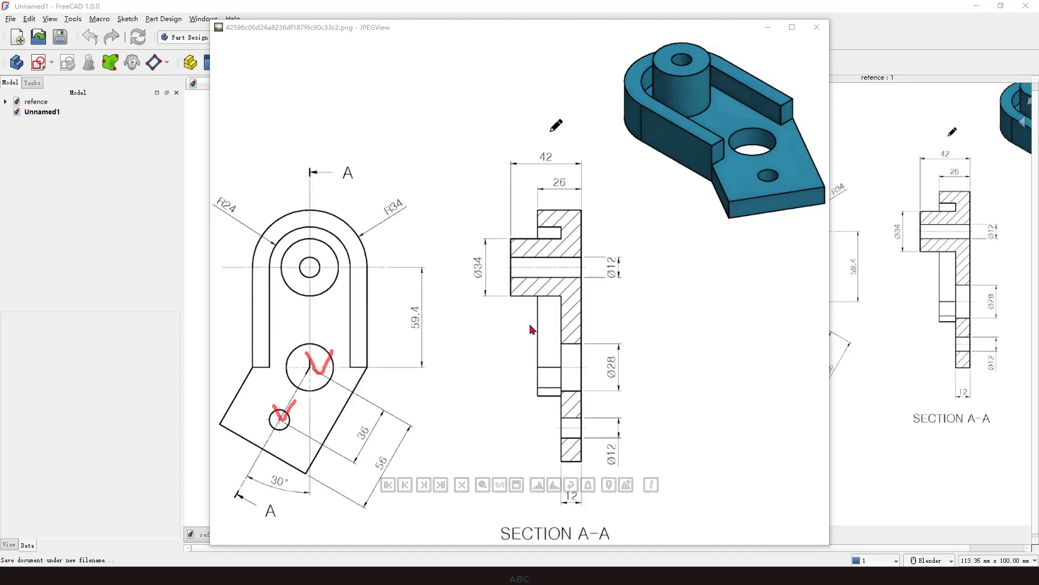
{"action": "key", "text": "Escape"}
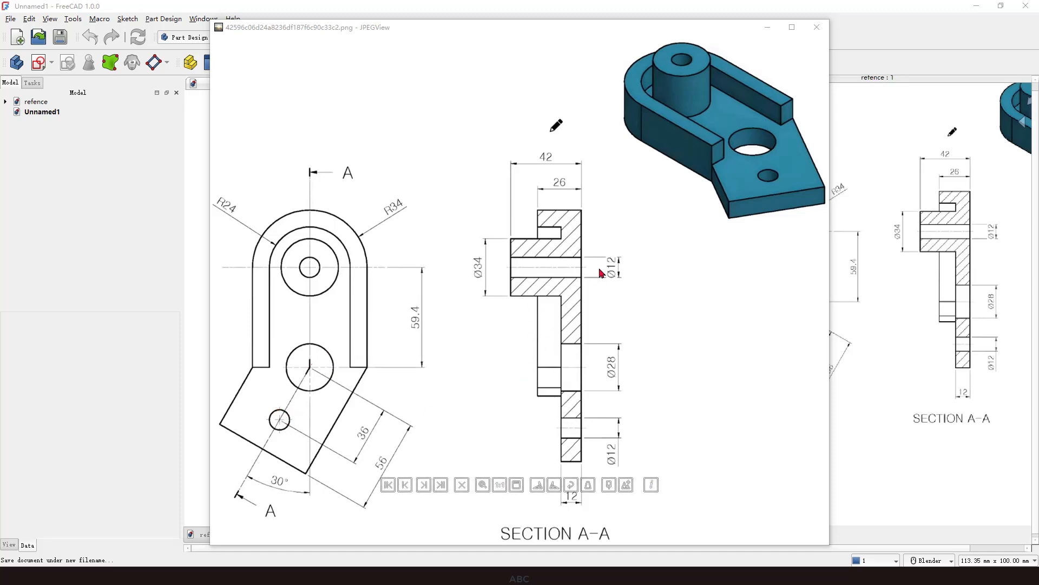
Close the image viewer, create a new body and start a sketch on the XY plane.
{"action": "left_click", "coordinate": [817, 27]}
{"action": "left_click", "coordinate": [301, 228]}
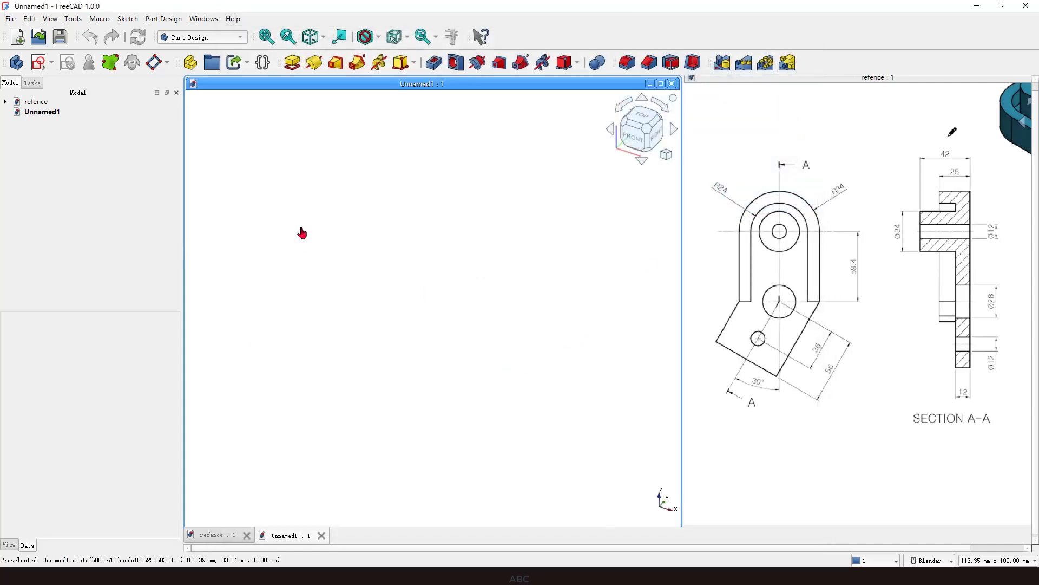
{"action": "left_click", "coordinate": [18, 63]}
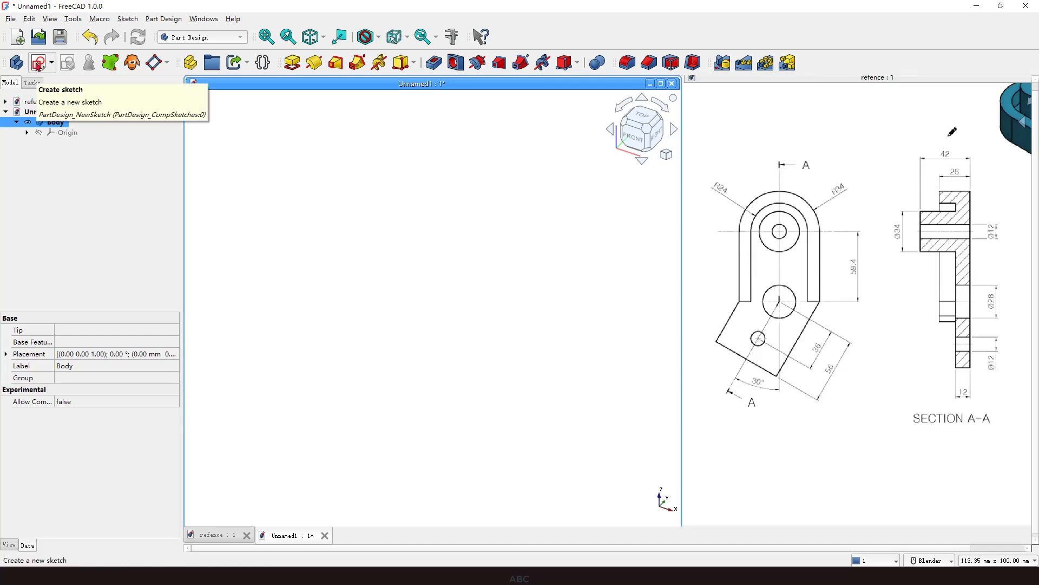
{"action": "left_click", "coordinate": [38, 64]}
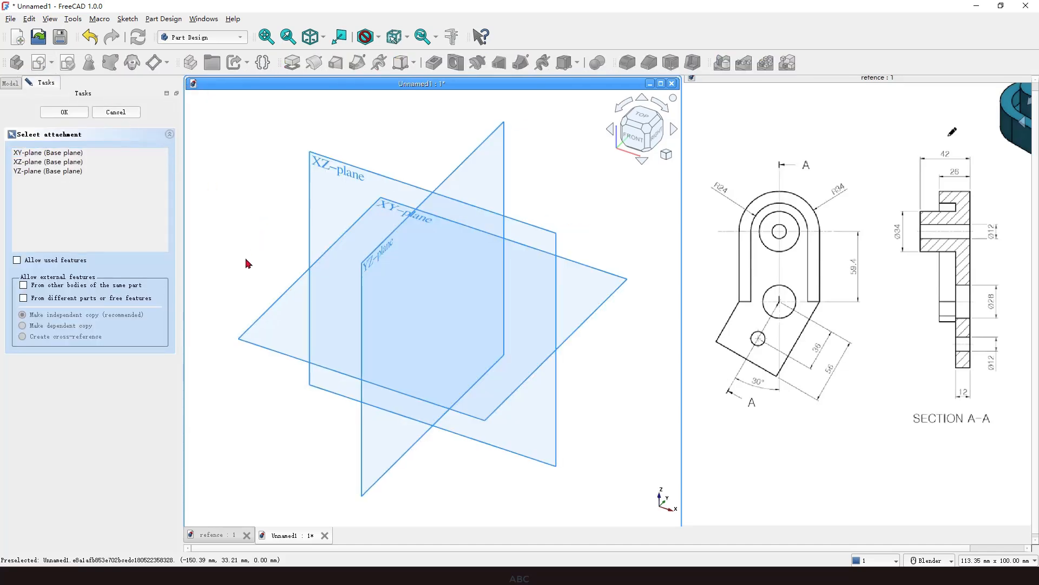
{"action": "left_click", "coordinate": [381, 209]}
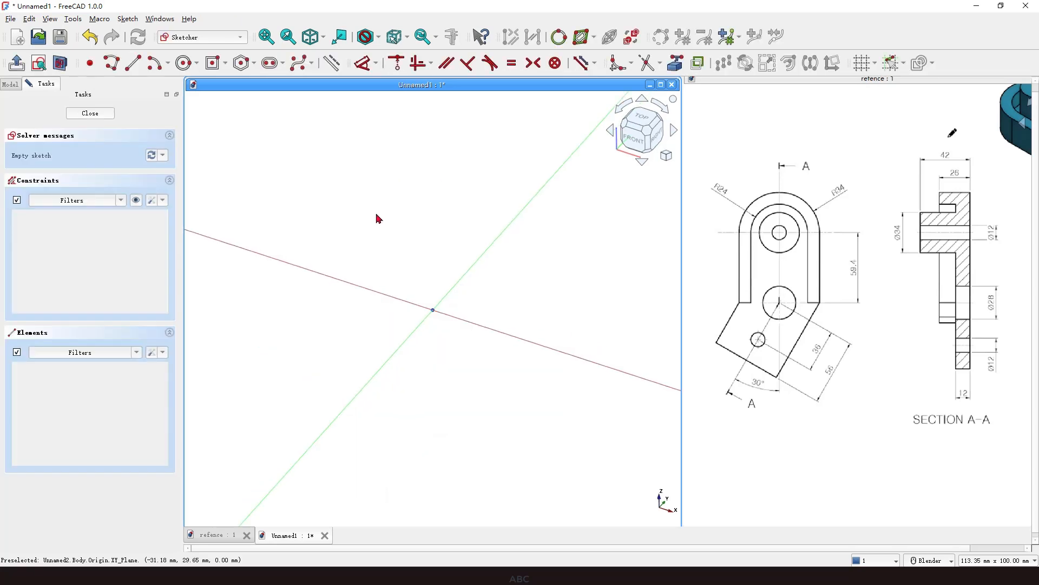
Draw a vertical slot whose upper arc is centred on the sketch origin, extending downward.
{"action": "scroll", "coordinate": [342, 194], "scroll_direction": "down", "scroll_amount": 1}
{"action": "scroll", "coordinate": [422, 356], "scroll_direction": "up", "scroll_amount": 2}
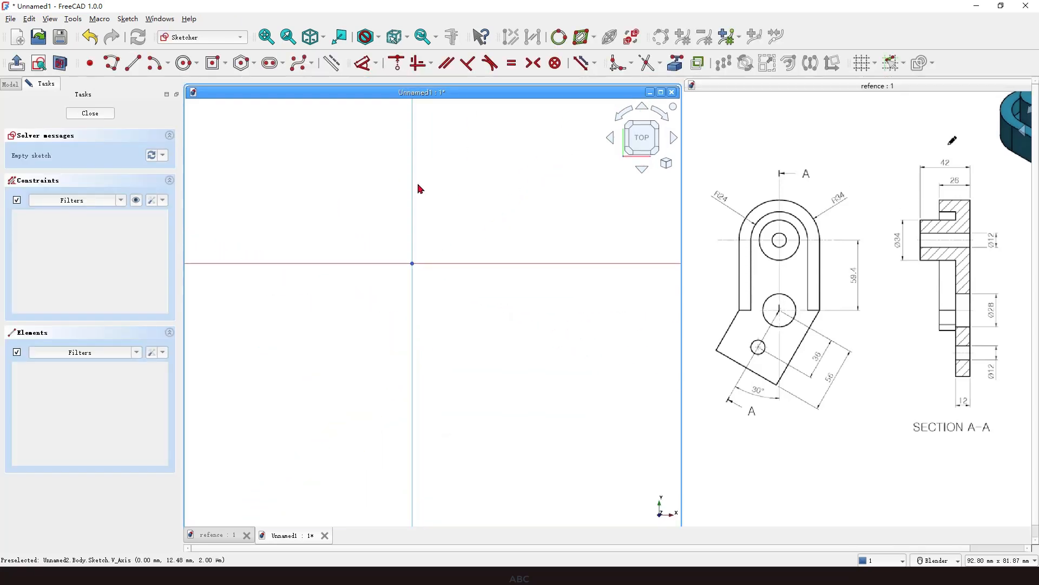
{"action": "scroll", "coordinate": [417, 186], "scroll_direction": "down", "scroll_amount": 2}
{"action": "scroll", "coordinate": [409, 247], "scroll_direction": "up", "scroll_amount": 1}
{"action": "left_click", "coordinate": [752, 302]}
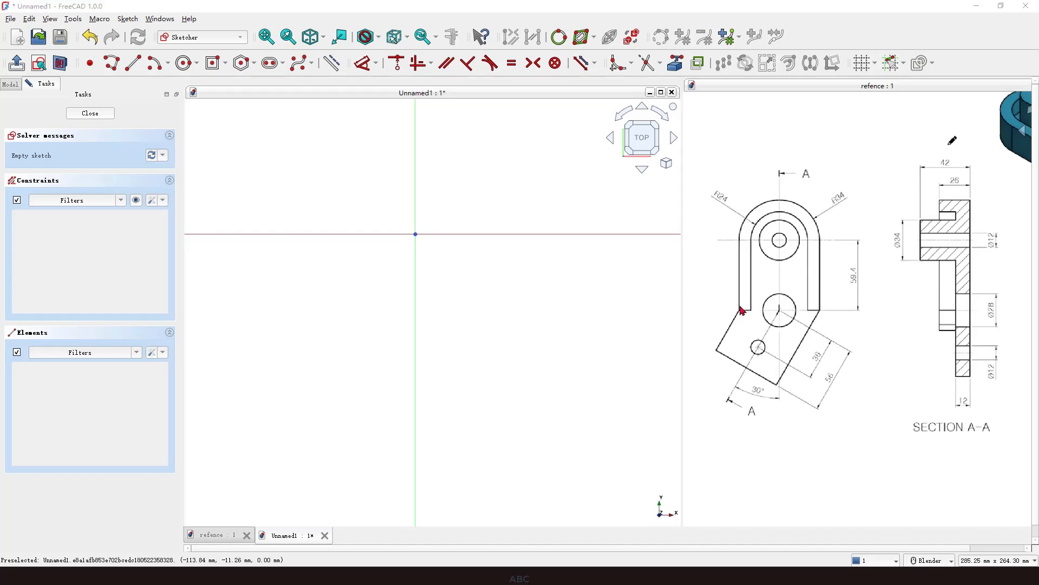
{"action": "mouse_move", "coordinate": [743, 311]}
{"action": "left_mouse_down"}
{"action": "mouse_move", "coordinate": [752, 208]}
{"action": "mouse_move", "coordinate": [816, 219]}
{"action": "mouse_move", "coordinate": [824, 310]}
{"action": "left_mouse_up"}
{"action": "left_click", "coordinate": [629, 284]}
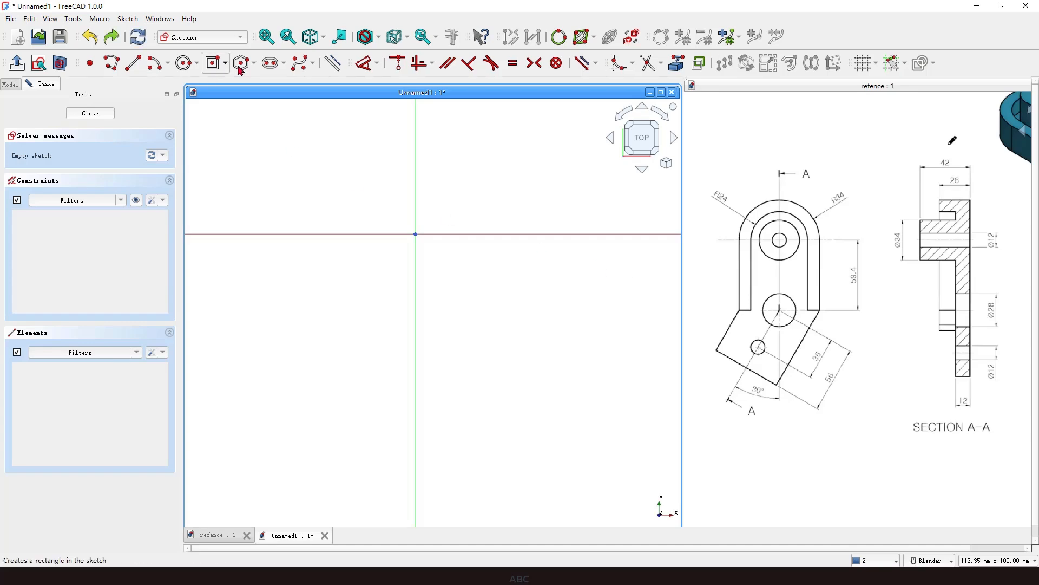
{"action": "left_click", "coordinate": [271, 63]}
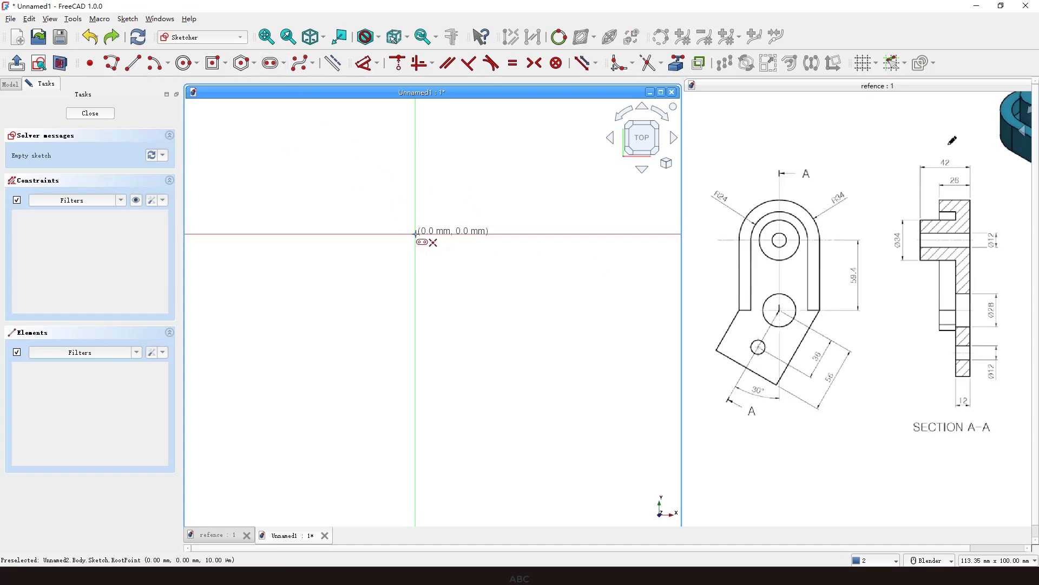
{"action": "left_click", "coordinate": [415, 234]}
{"action": "left_click", "coordinate": [415, 327]}
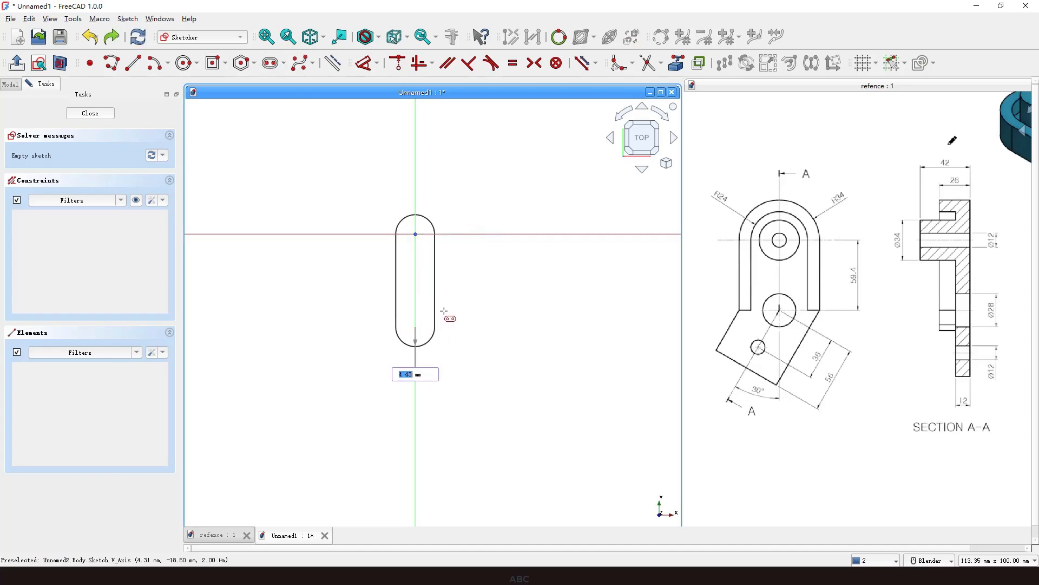
{"action": "left_click", "coordinate": [474, 315]}
{"action": "right_click", "coordinate": [518, 250]}
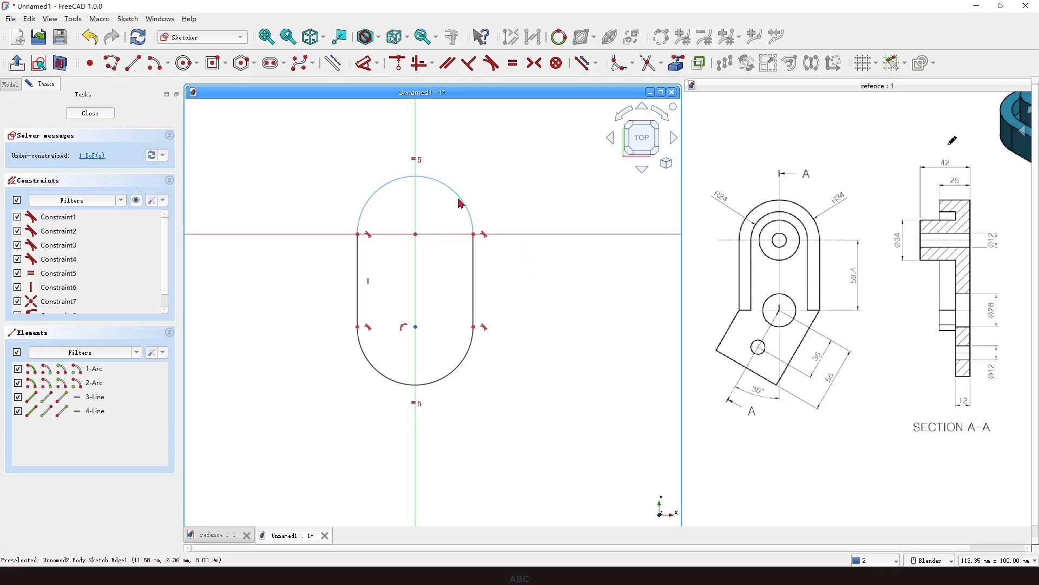
Try to dimension the slot's upper arc radius as 34 mm.
{"action": "left_click", "coordinate": [450, 189]}
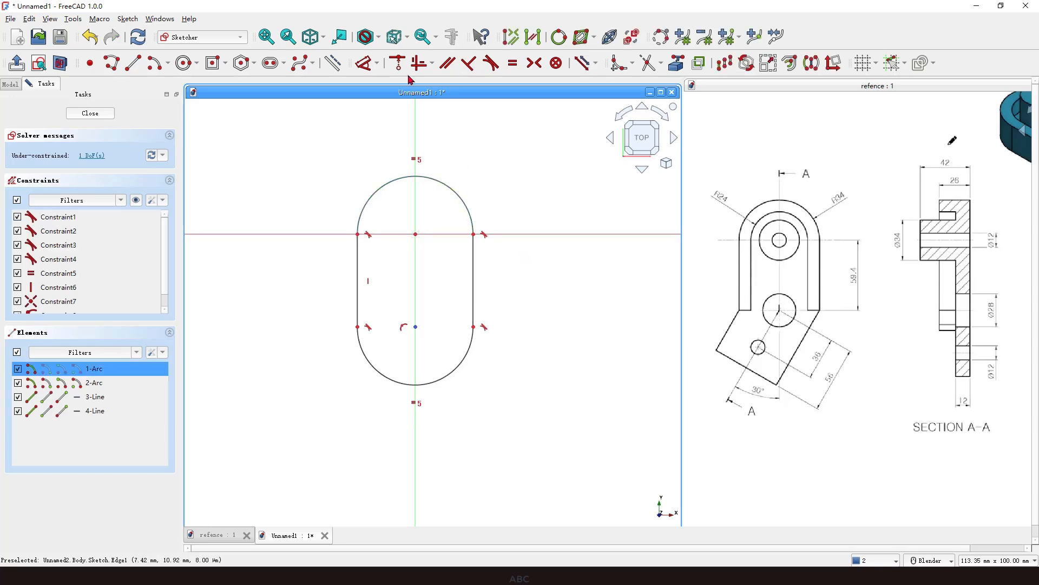
{"action": "left_click", "coordinate": [366, 62]}
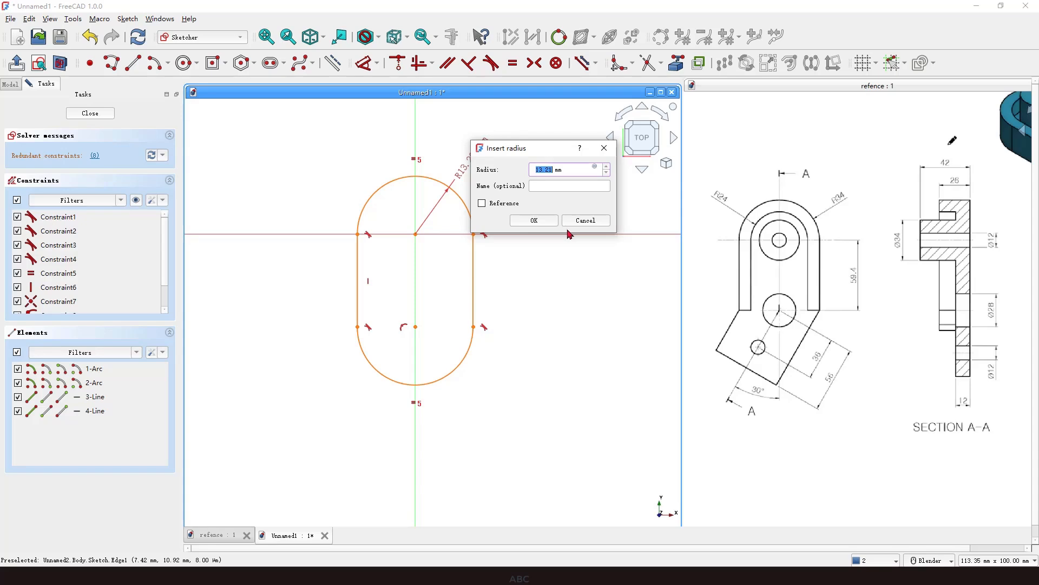
{"action": "type", "text": "34"}
{"action": "key", "text": "Return"}
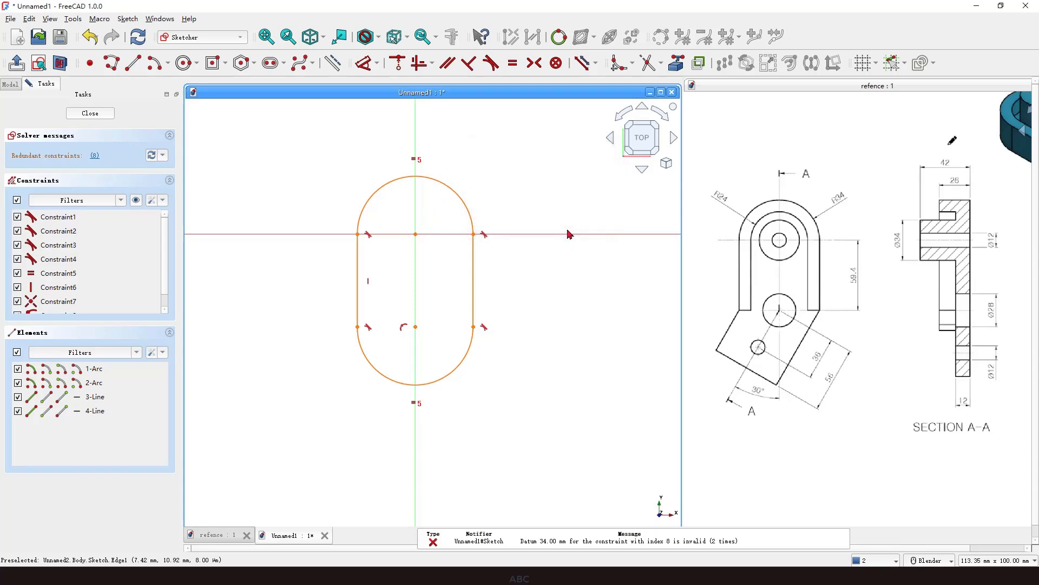
Delete the conflicting constraint at the lower arc's centre.
{"action": "left_click", "coordinate": [463, 198]}
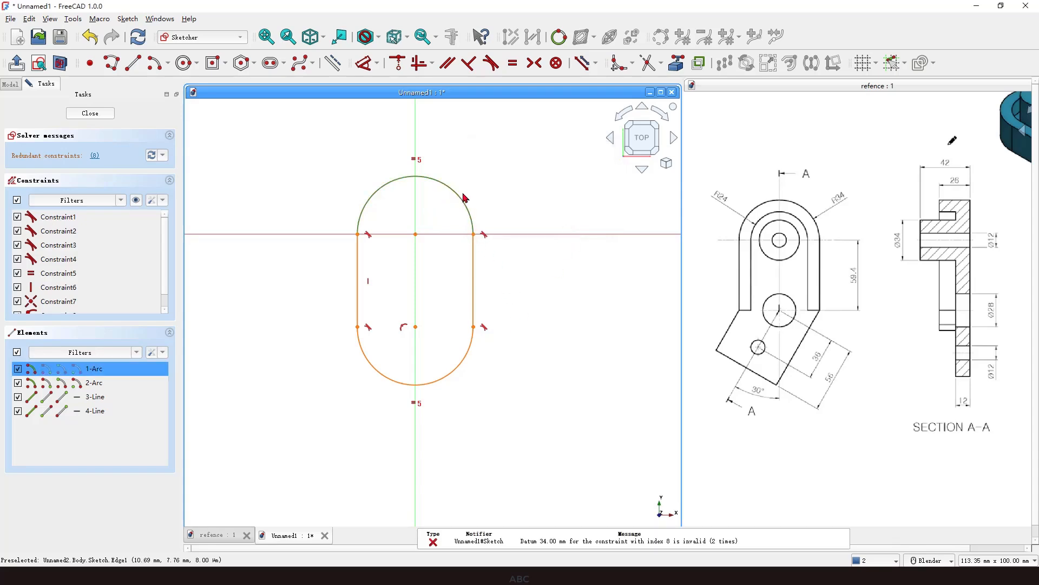
{"action": "left_click_drag", "start_coordinate": [473, 235], "coordinate": [548, 237]}
{"action": "left_click", "coordinate": [403, 327]}
{"action": "key", "text": "Delete"}
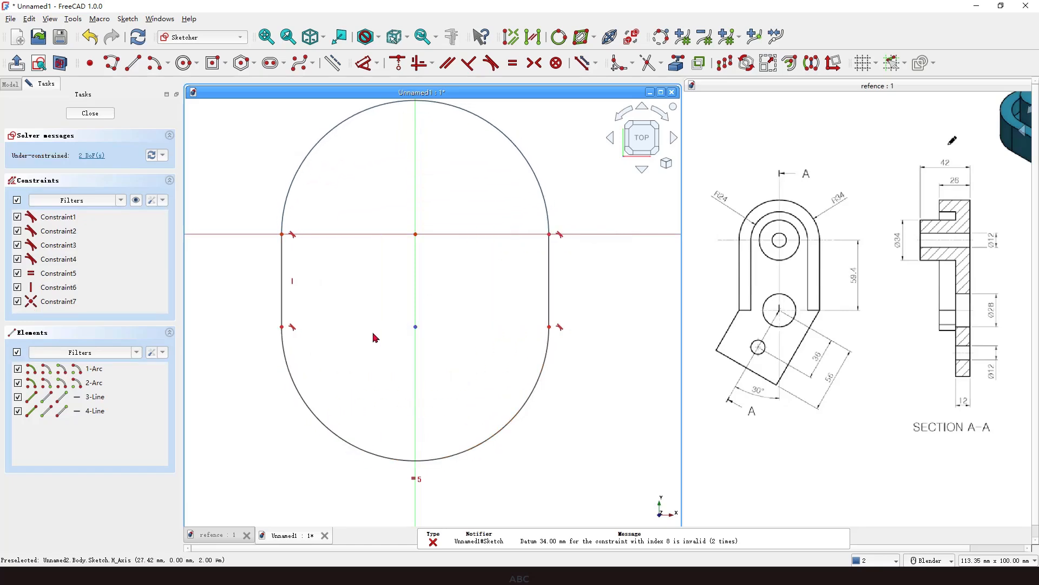
Set the upper arc's radius to 34 mm.
{"action": "scroll", "coordinate": [373, 336], "scroll_direction": "down", "scroll_amount": 3}
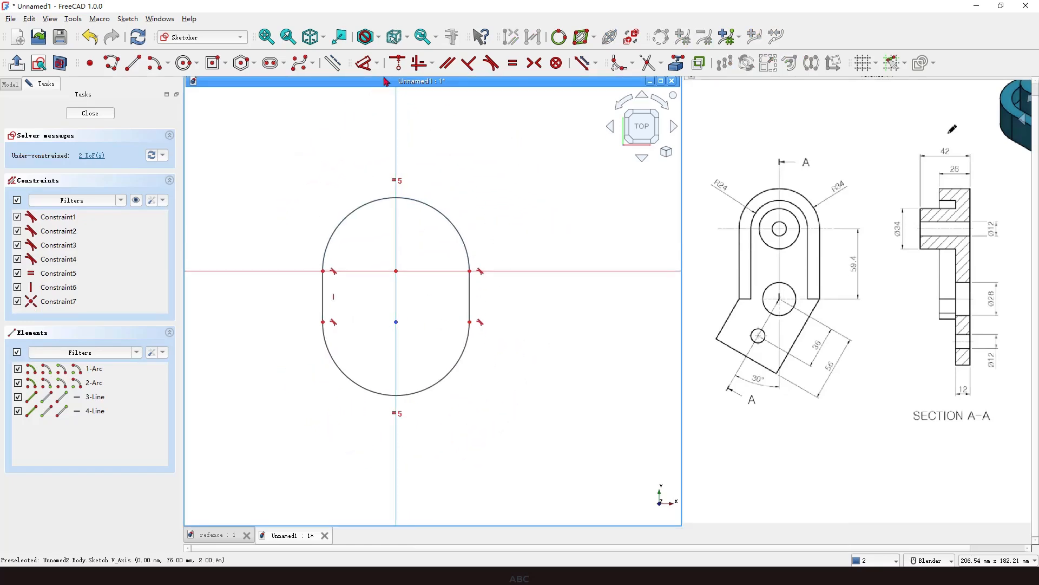
{"action": "left_click", "coordinate": [366, 63]}
{"action": "left_click", "coordinate": [441, 216]}
{"action": "left_click", "coordinate": [465, 187]}
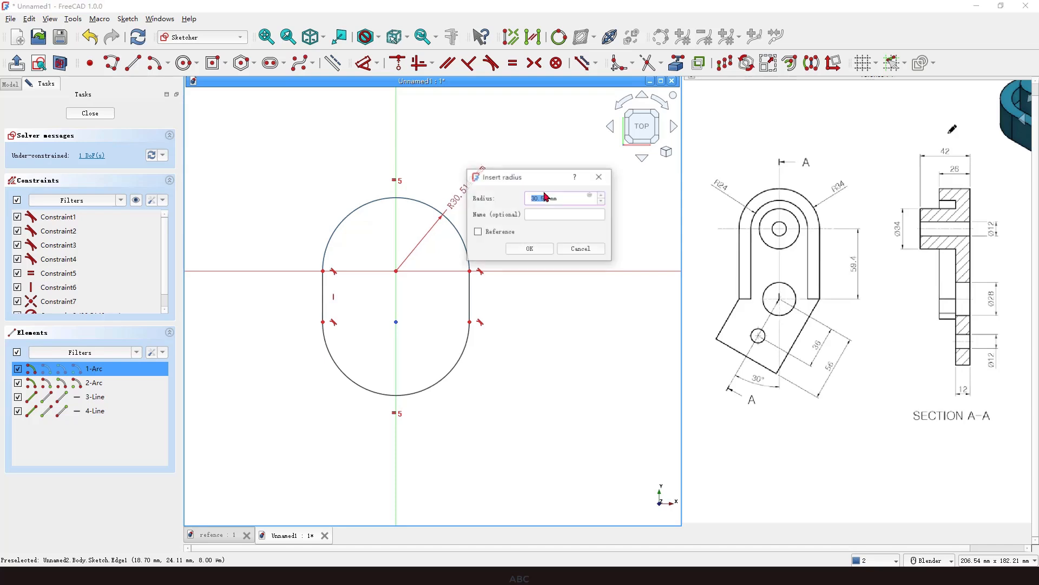
{"action": "type", "text": "34"}
{"action": "key", "text": "Return"}
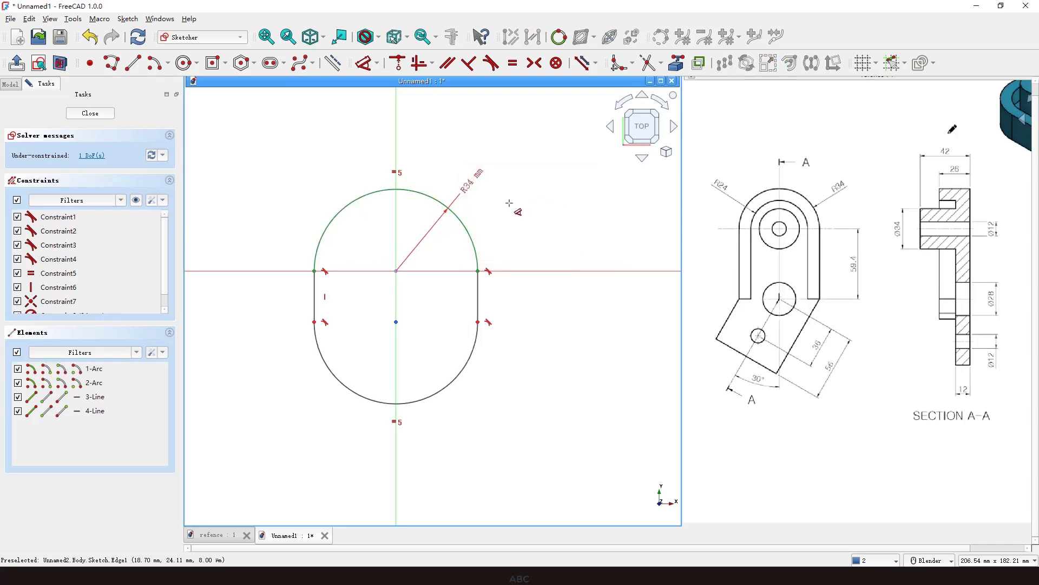
{"action": "left_click_drag", "start_coordinate": [476, 179], "coordinate": [477, 173]}
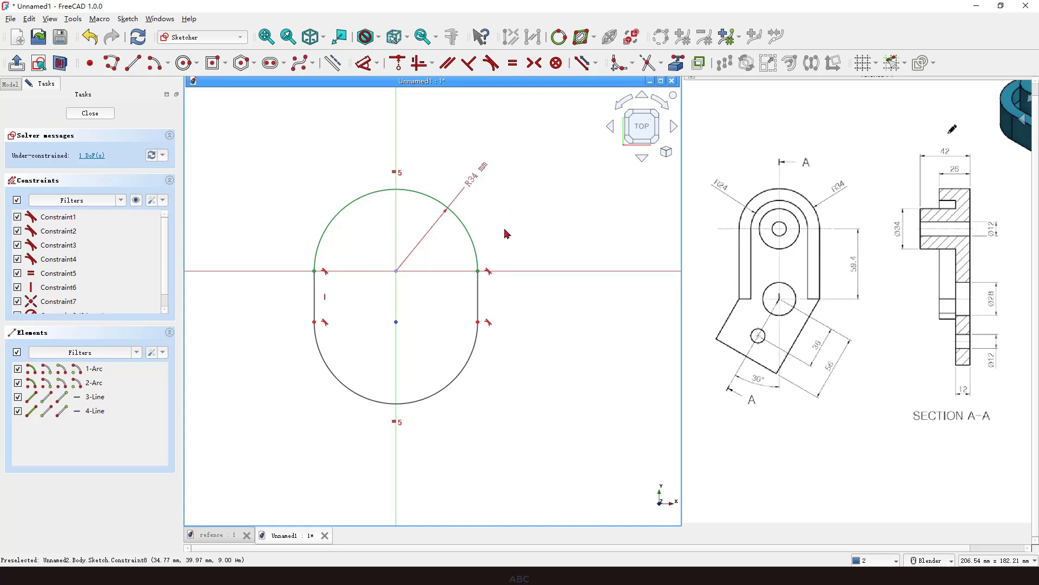
Dimension the vertical distance between the two arc centres as 59.4 mm.
{"action": "left_click", "coordinate": [863, 271]}
{"action": "left_click_drag", "start_coordinate": [853, 256], "coordinate": [863, 258]}
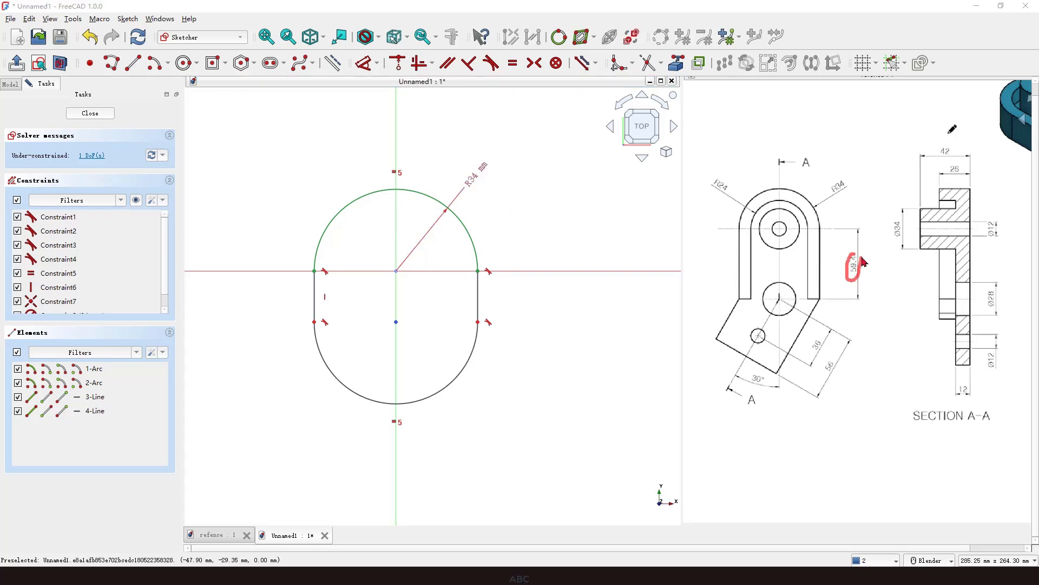
{"action": "key", "text": "Escape"}
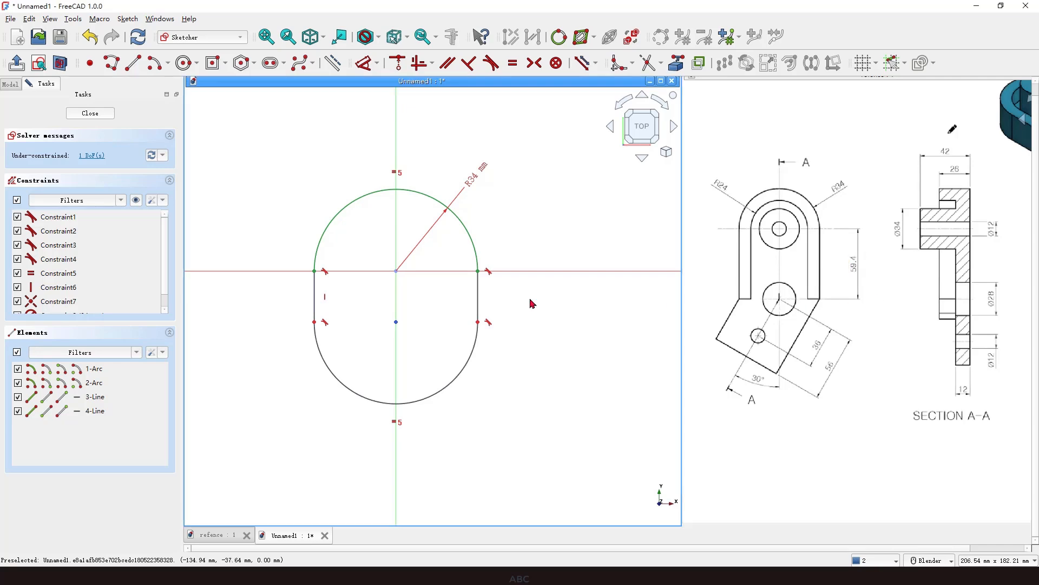
{"action": "left_click", "coordinate": [397, 272]}
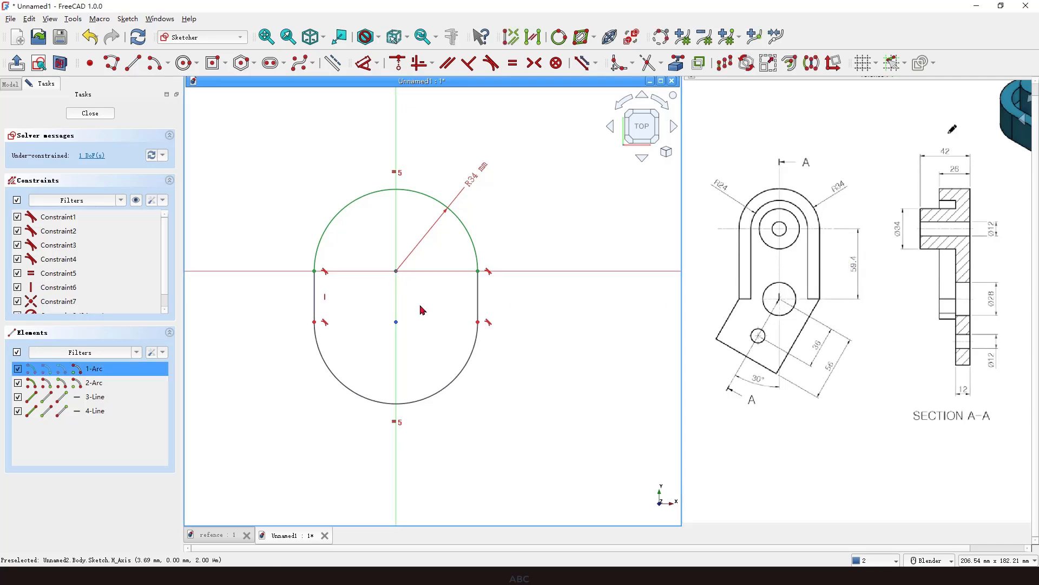
{"action": "left_click", "coordinate": [397, 323]}
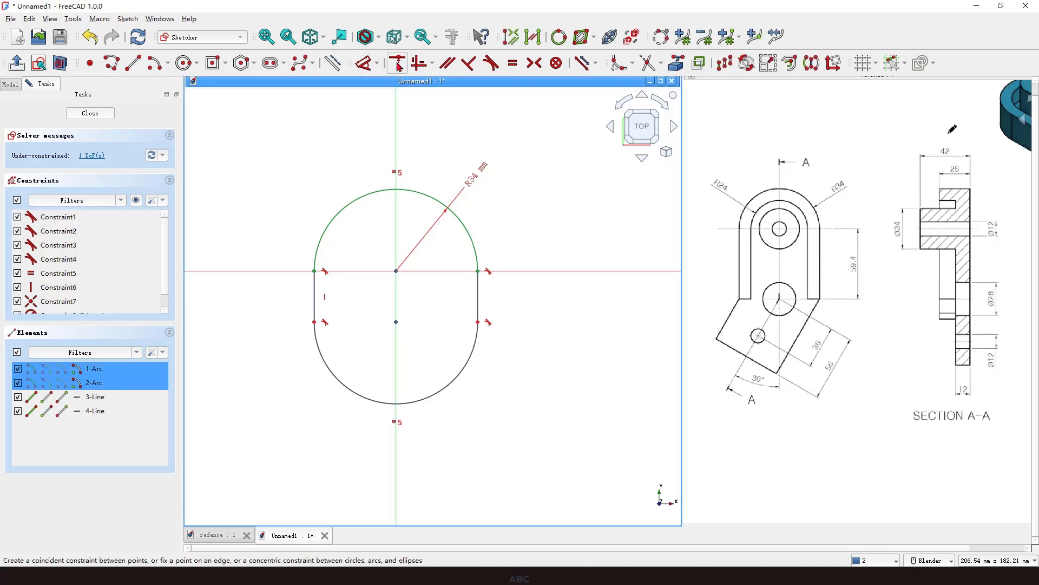
{"action": "left_click", "coordinate": [366, 63]}
{"action": "left_click", "coordinate": [544, 307]}
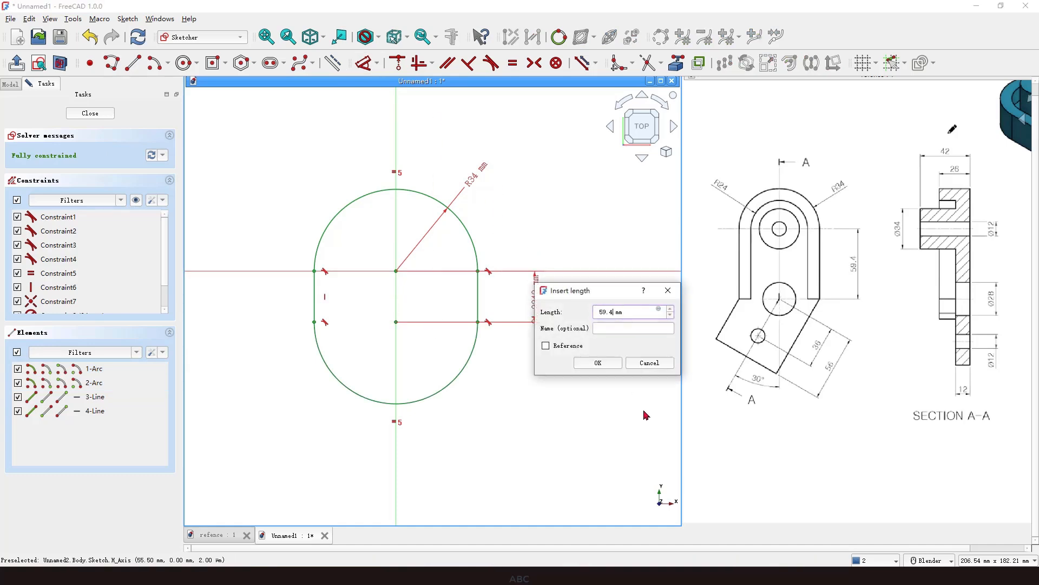
{"action": "key", "text": "Return"}
Convert the slot's lower arc to construction geometry.
{"action": "scroll", "coordinate": [482, 153], "scroll_direction": "down", "scroll_amount": 1}
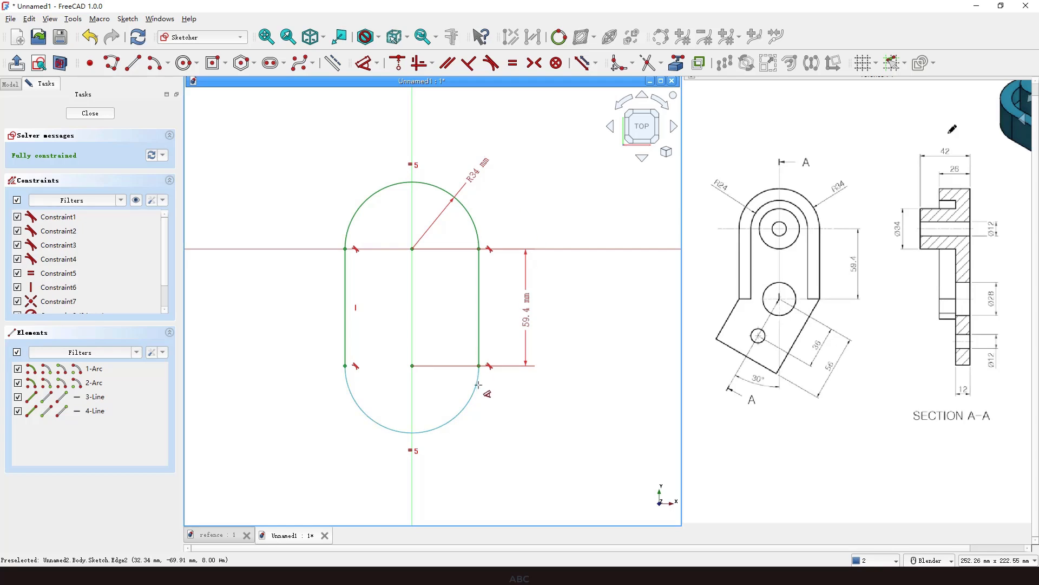
{"action": "scroll", "coordinate": [484, 385], "scroll_direction": "up", "scroll_amount": 1}
{"action": "key", "text": "Escape"}
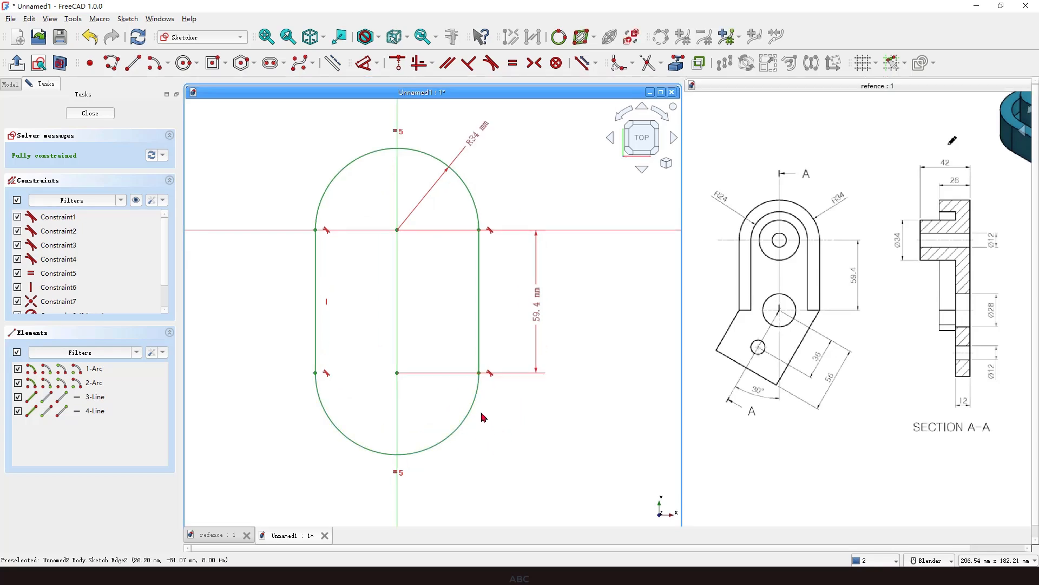
{"action": "key", "text": "ctrl+2"}
{"action": "left_click_drag", "start_coordinate": [459, 404], "coordinate": [486, 412]}
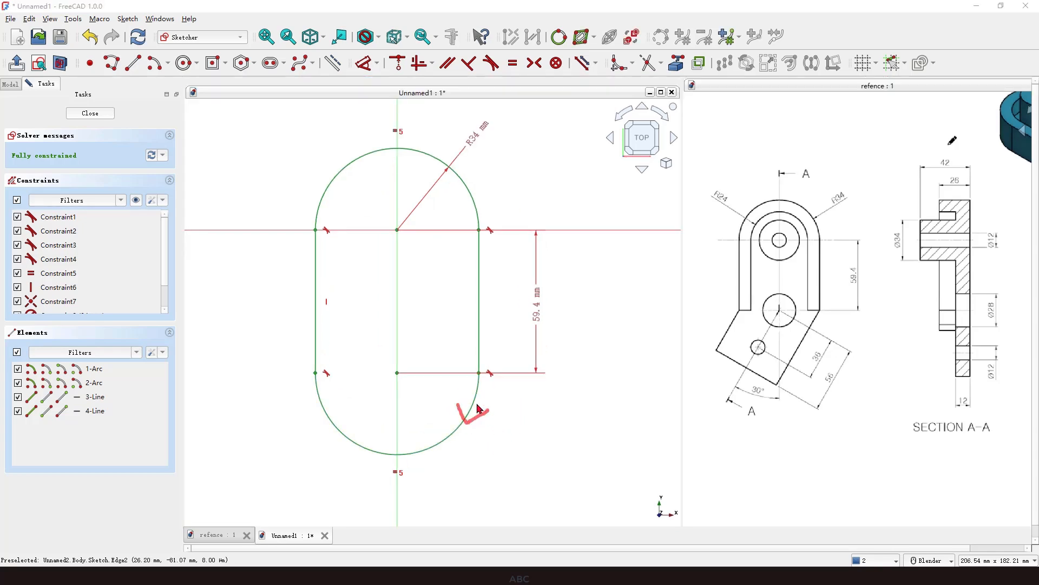
{"action": "key", "text": "Escape"}
{"action": "left_click", "coordinate": [476, 396]}
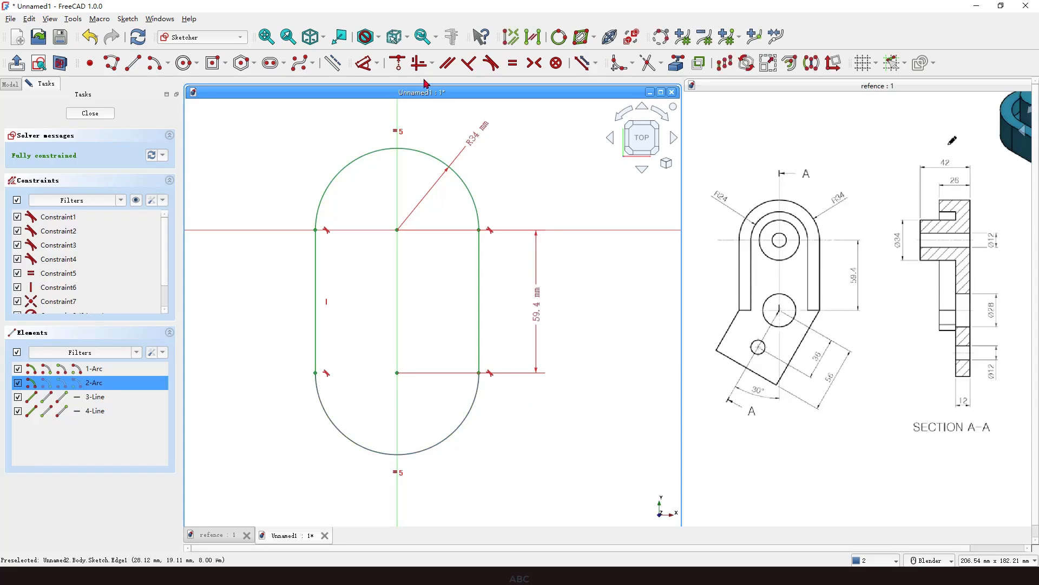
{"action": "left_click", "coordinate": [335, 64]}
{"action": "scroll", "coordinate": [503, 288], "scroll_direction": "down", "scroll_amount": 1}
{"action": "scroll", "coordinate": [503, 289], "scroll_direction": "down", "scroll_amount": 1}
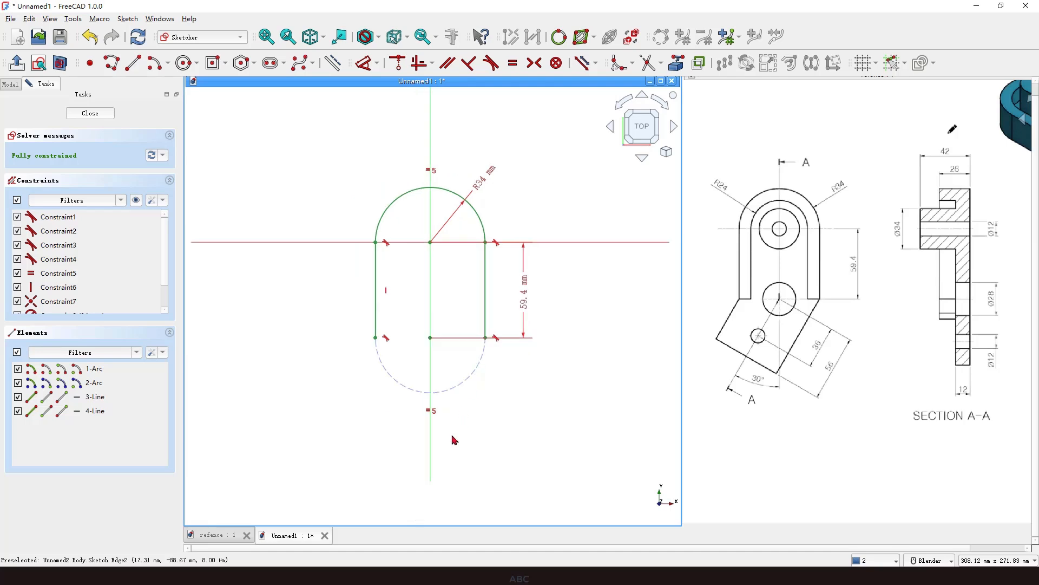
{"action": "scroll", "coordinate": [453, 439], "scroll_direction": "up", "scroll_amount": 2}
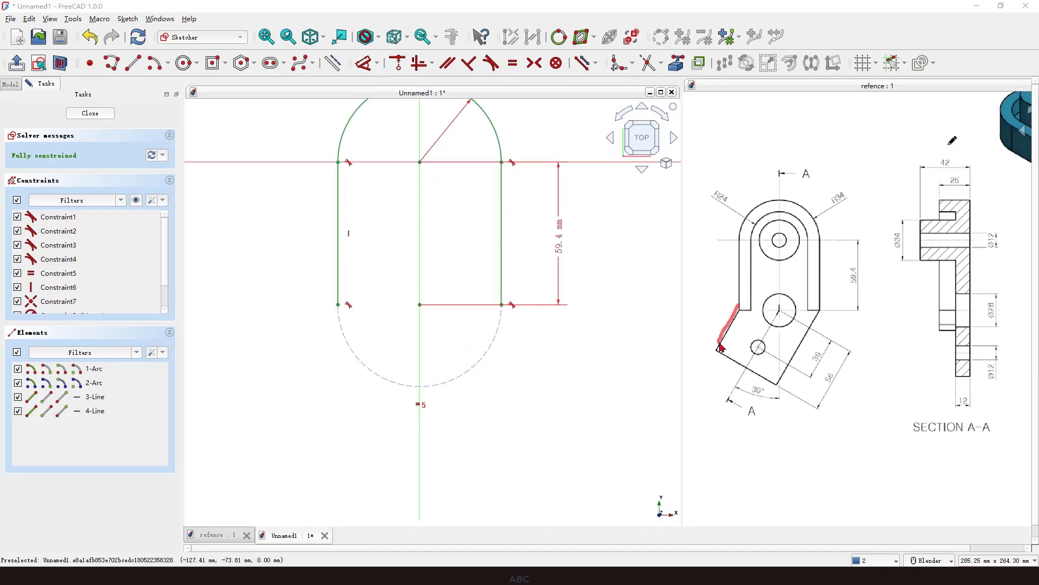
Draw a three-segment polyline from the slot's lower-left corner down around a bottom corner and back to its lower-right corner.
{"action": "left_click", "coordinate": [438, 413]}
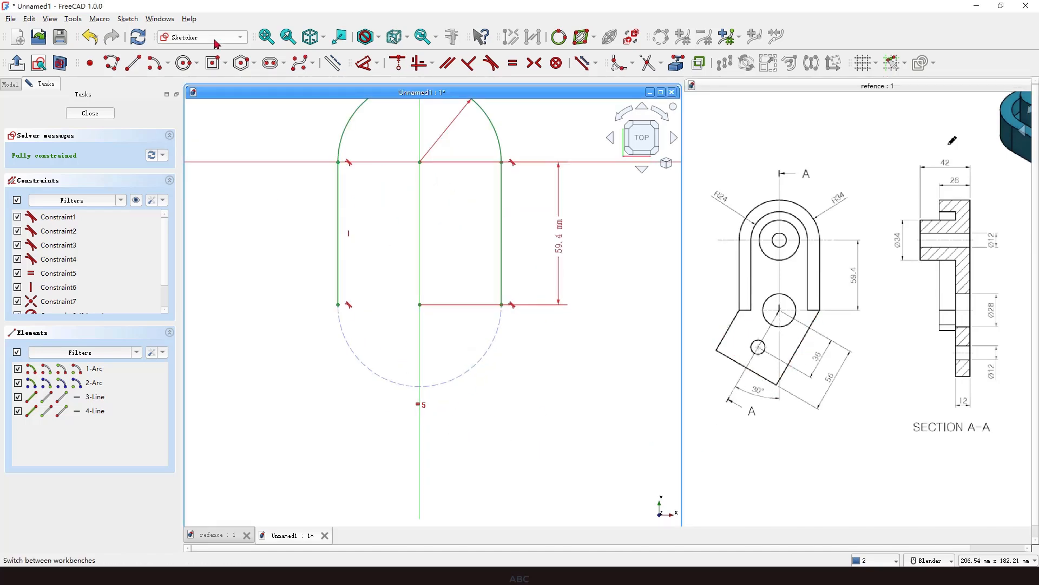
{"action": "left_click", "coordinate": [113, 64]}
{"action": "left_click", "coordinate": [338, 304]}
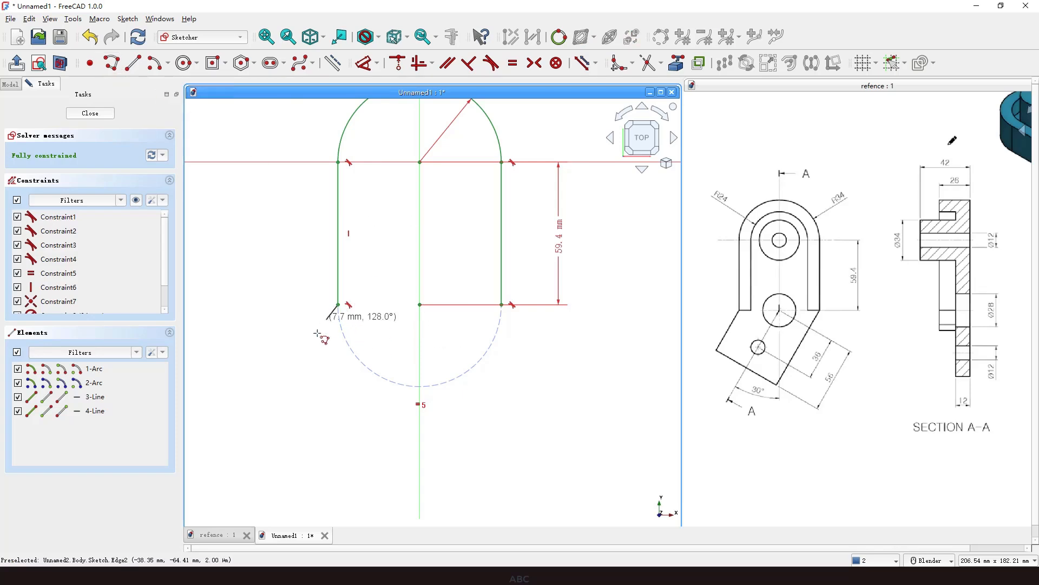
{"action": "left_click", "coordinate": [265, 418]}
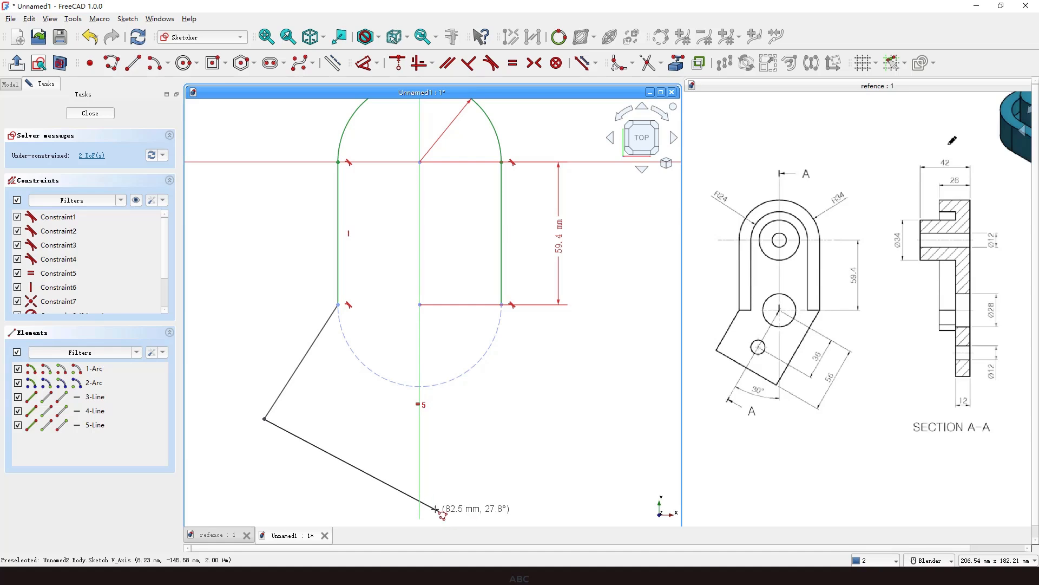
{"action": "right_click", "coordinate": [416, 507]}
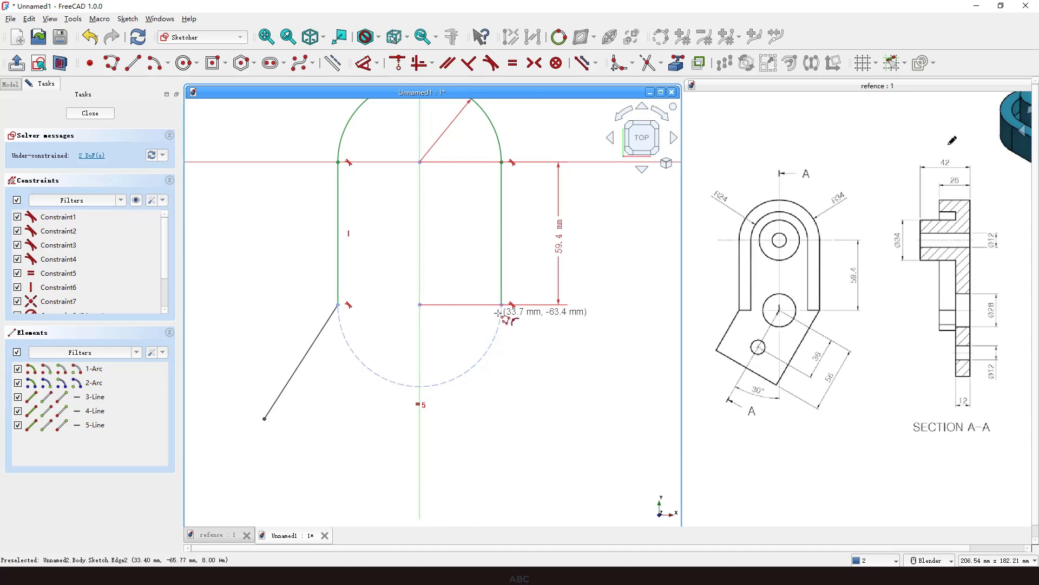
{"action": "left_click", "coordinate": [265, 418]}
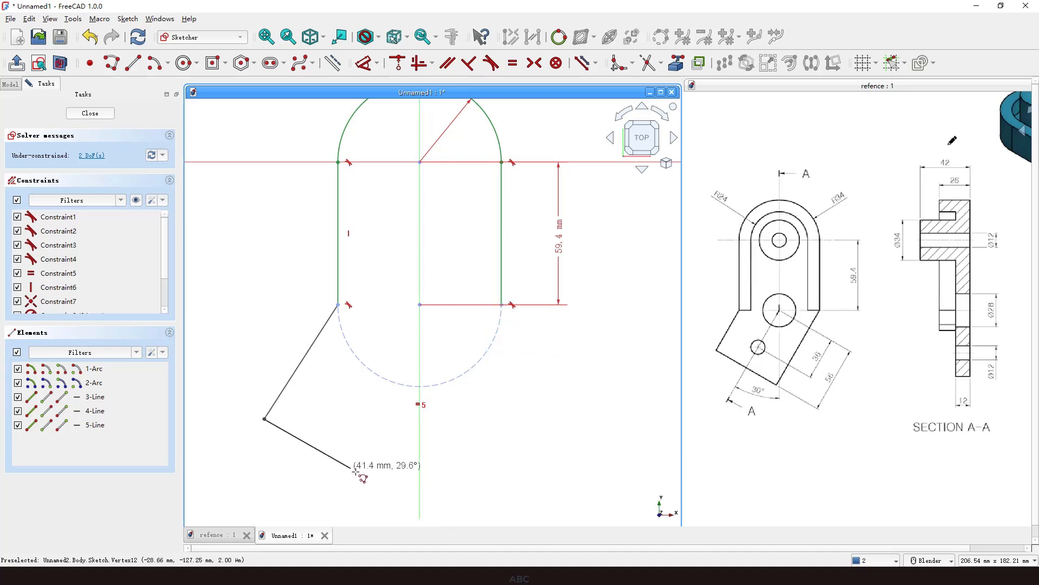
{"action": "left_click", "coordinate": [376, 498]}
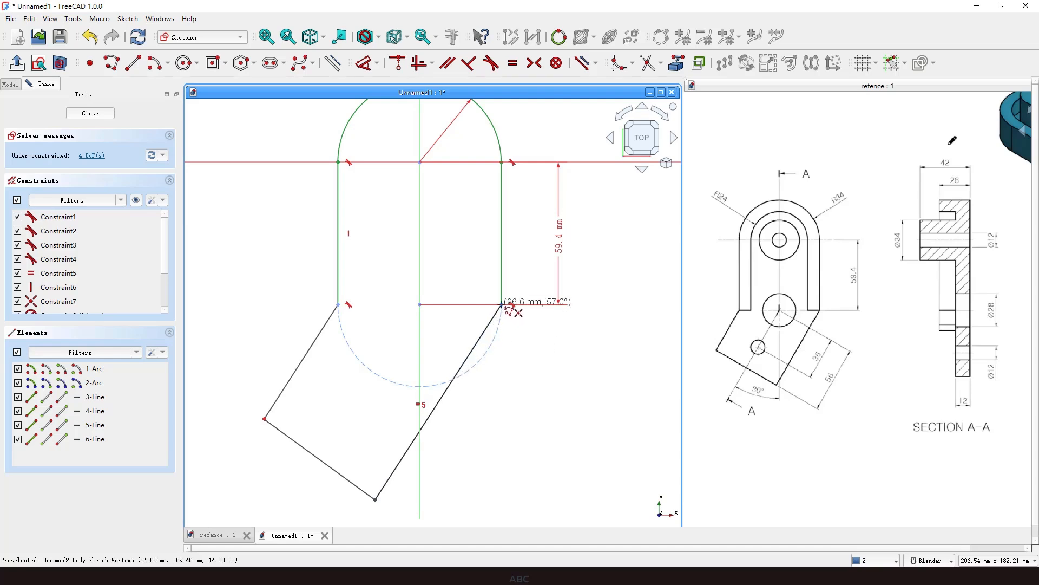
{"action": "left_click", "coordinate": [503, 305]}
{"action": "right_click", "coordinate": [574, 351]}
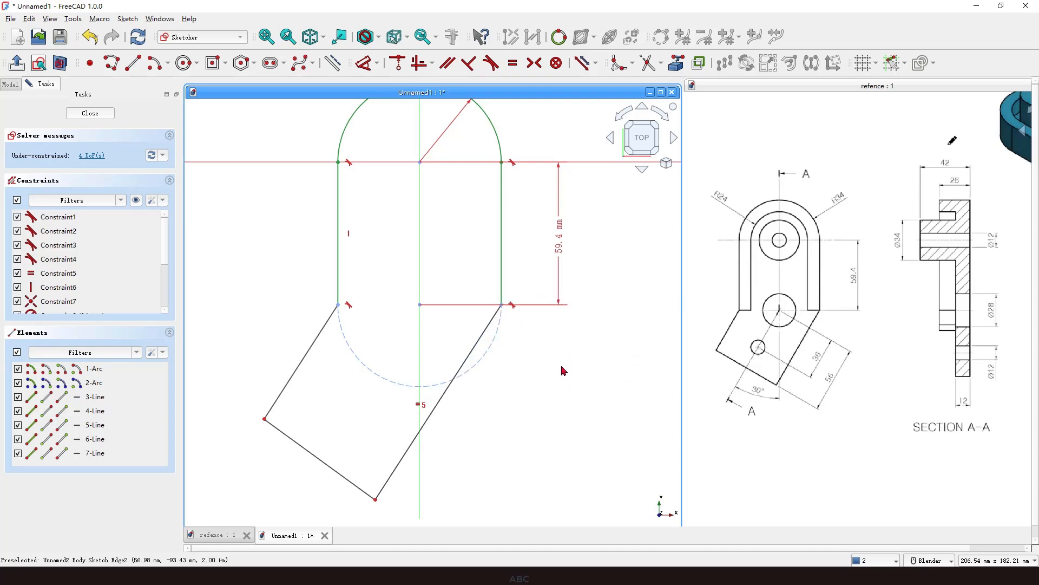
Constrain the polyline's bottom edge perpendicular to both of its slanted edges.
{"action": "left_click", "coordinate": [279, 430]}
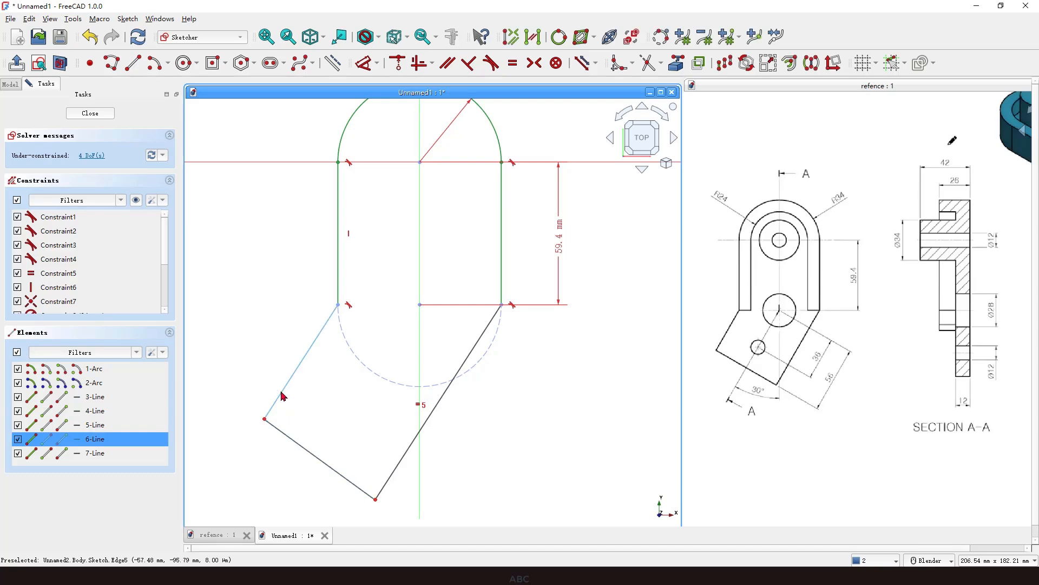
{"action": "left_click", "coordinate": [282, 392]}
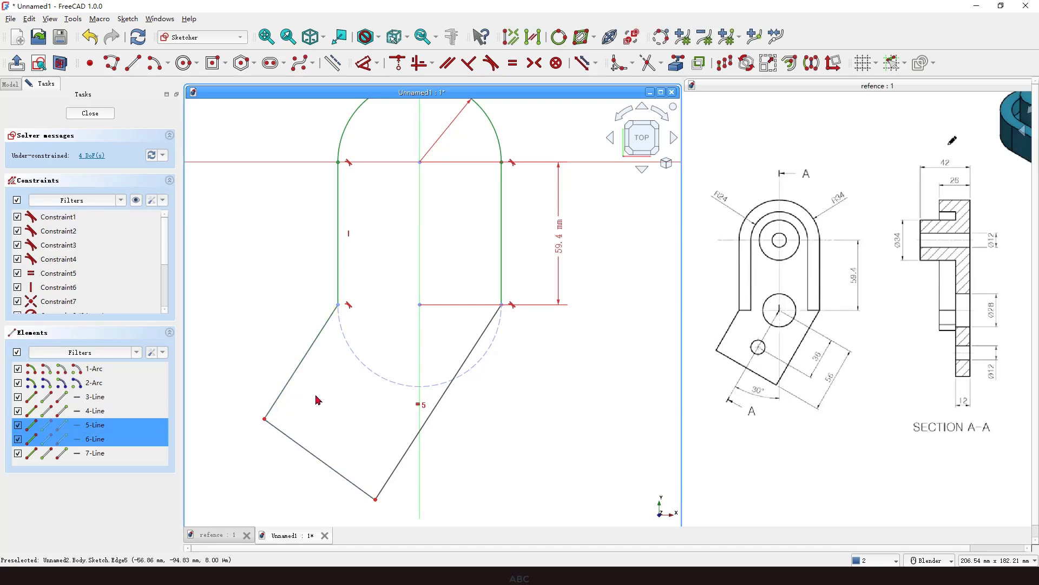
{"action": "left_click", "coordinate": [470, 64]}
{"action": "left_click", "coordinate": [384, 486]}
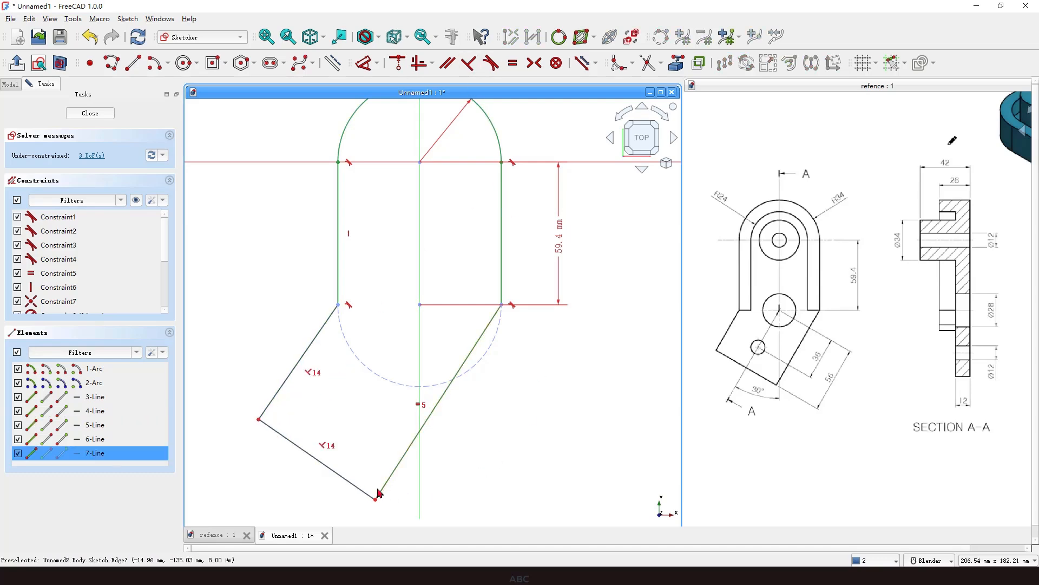
{"action": "left_click", "coordinate": [358, 487]}
{"action": "left_click", "coordinate": [468, 63]}
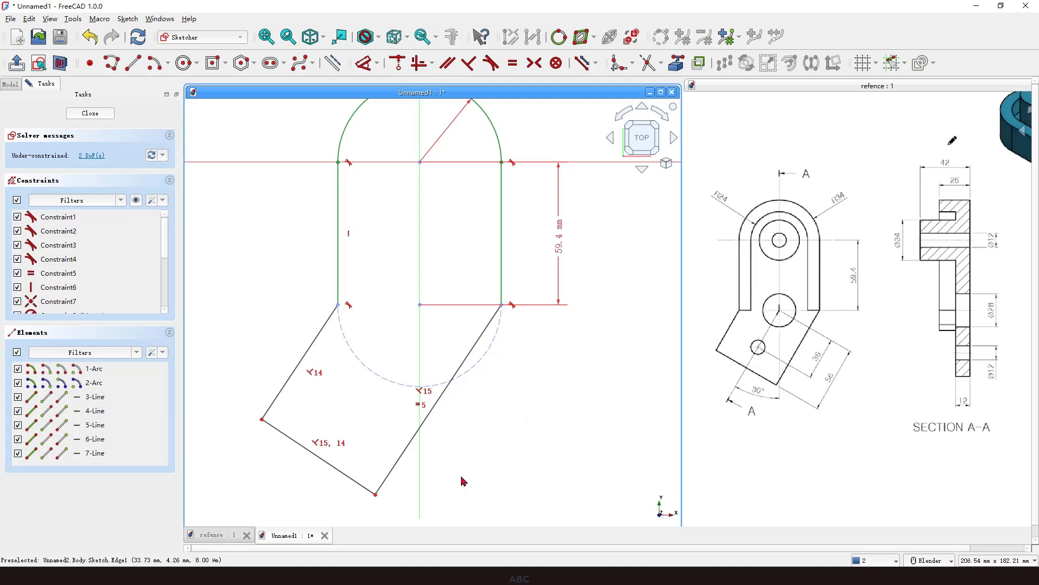
Dimension the distance from the lower arc's centre to the polyline's bottom edge as 56 mm.
{"action": "left_click", "coordinate": [420, 306]}
{"action": "left_click", "coordinate": [325, 462]}
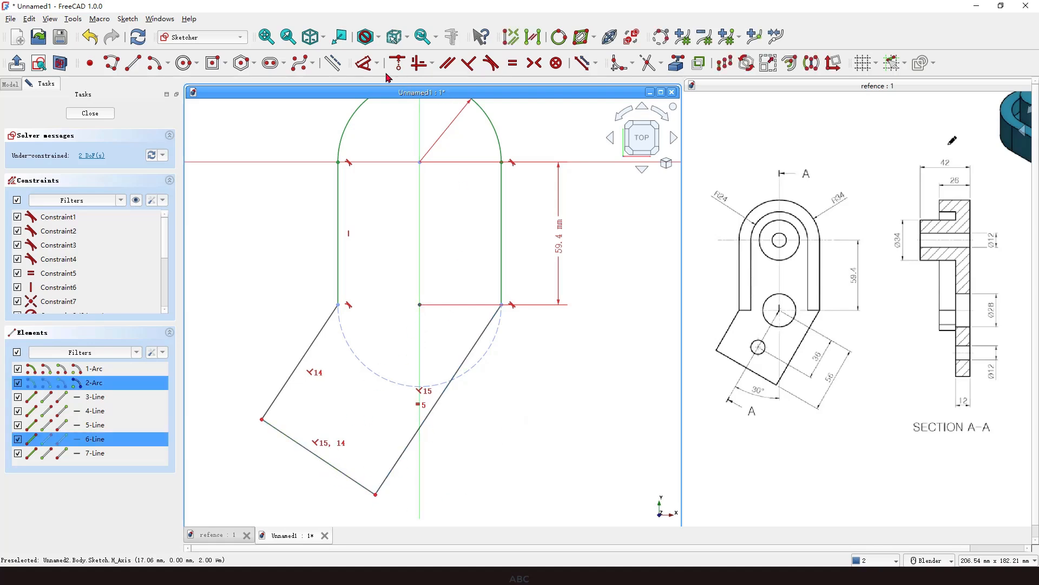
{"action": "left_click", "coordinate": [364, 63]}
{"action": "left_click", "coordinate": [591, 455]}
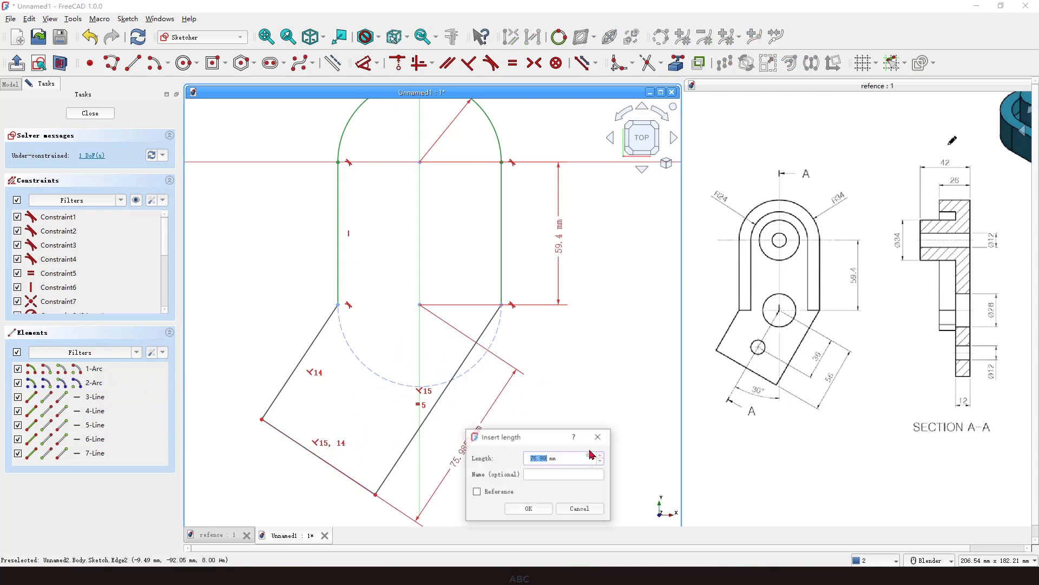
{"action": "key", "text": "Return"}
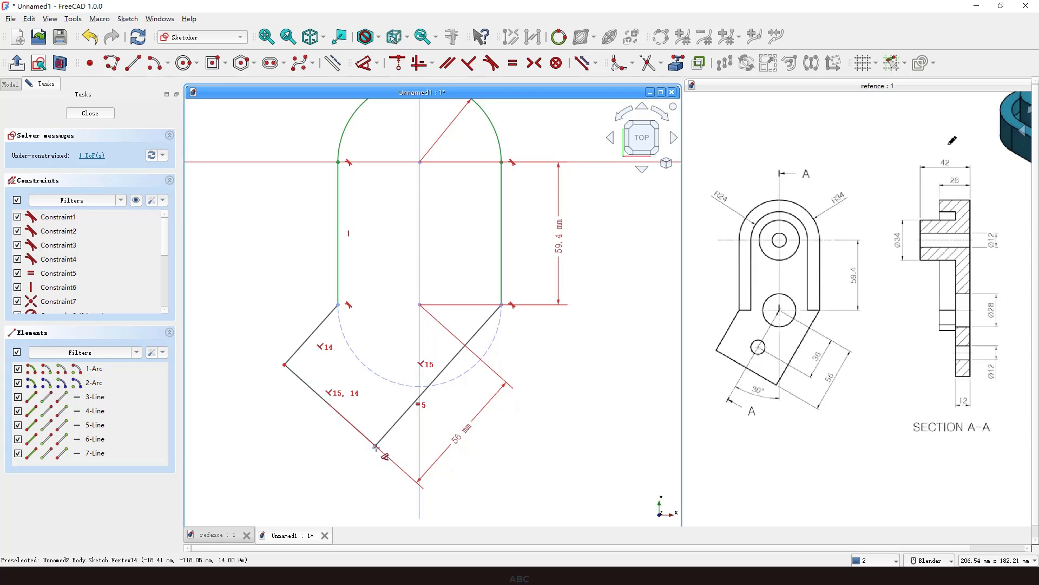
Set the angle between the right slanted edge and the vertical axis to 30°.
{"action": "left_click", "coordinate": [394, 426]}
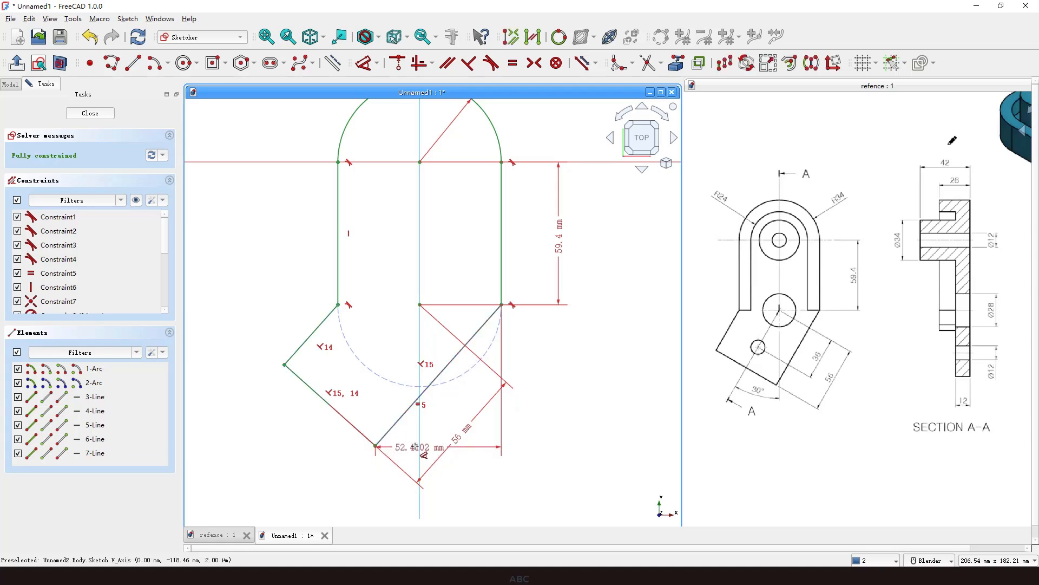
{"action": "left_click", "coordinate": [420, 449]}
{"action": "left_click", "coordinate": [421, 453]}
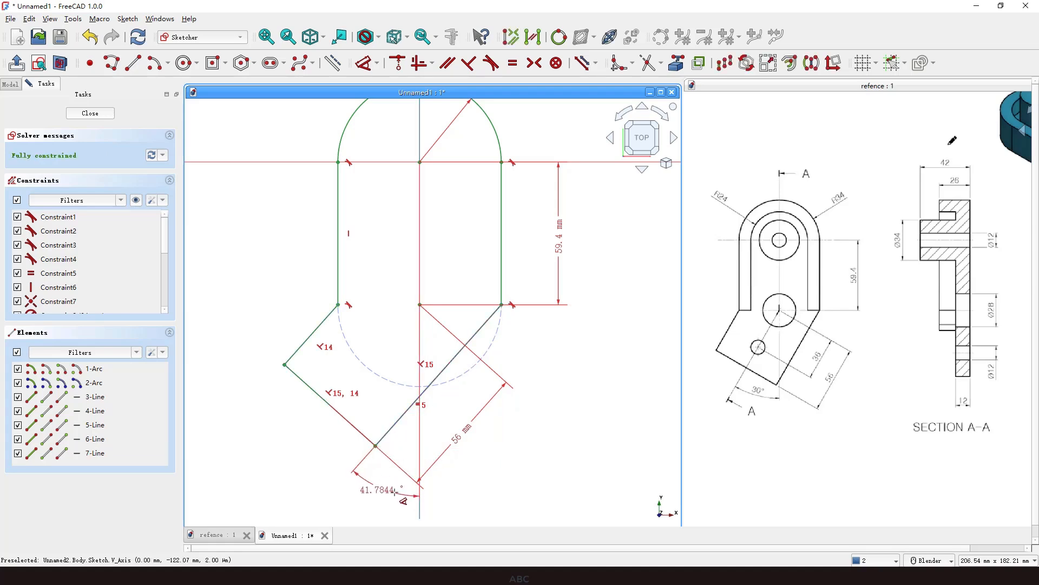
{"action": "left_click", "coordinate": [406, 490]}
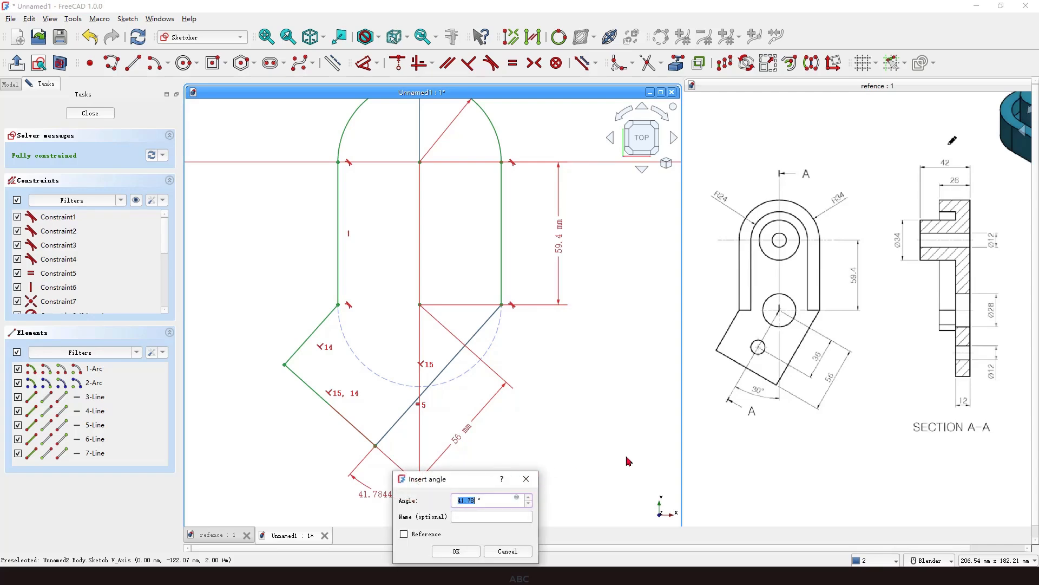
{"action": "type", "text": "30"}
{"action": "key", "text": "Return"}
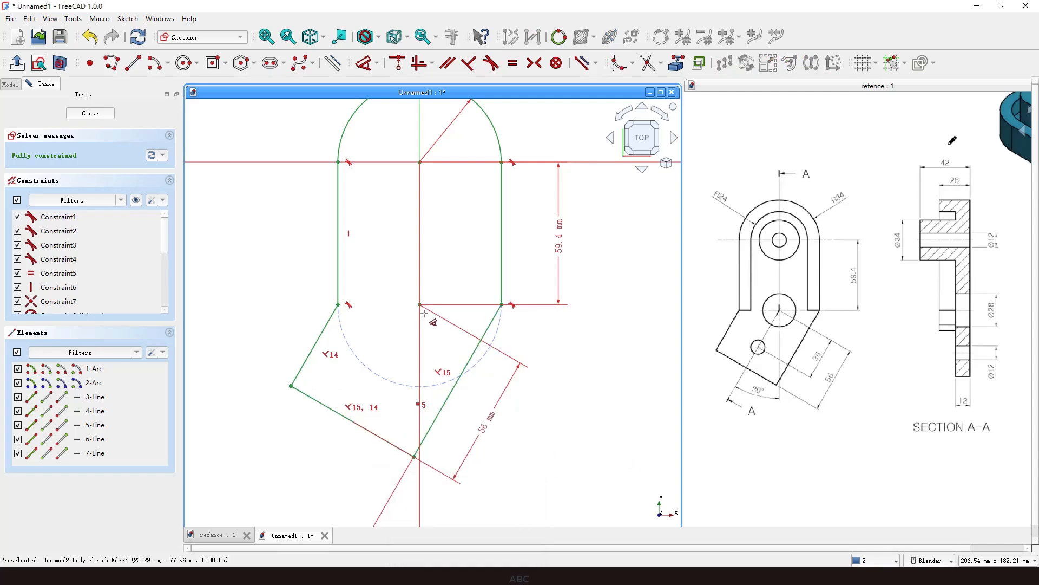
Close the fully constrained sketch.
{"action": "scroll", "coordinate": [530, 420], "scroll_direction": "down", "scroll_amount": 2}
{"action": "scroll", "coordinate": [465, 364], "scroll_direction": "up", "scroll_amount": 2}
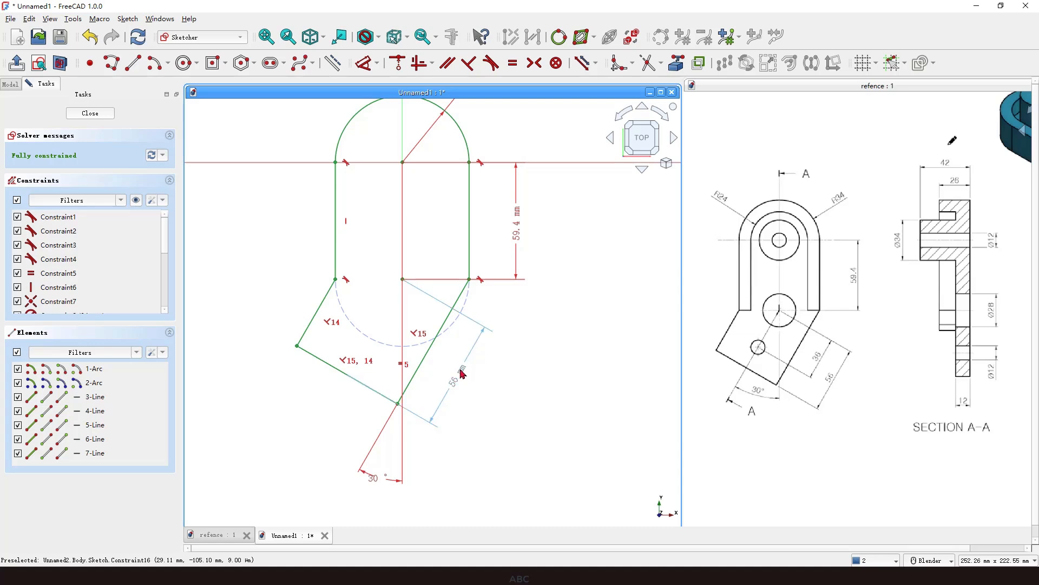
{"action": "mouse_move", "coordinate": [394, 483]}
{"action": "left_mouse_down"}
{"action": "mouse_move", "coordinate": [373, 476]}
{"action": "mouse_move", "coordinate": [427, 448]}
{"action": "left_mouse_up"}
{"action": "scroll", "coordinate": [420, 367], "scroll_direction": "down", "scroll_amount": 2}
{"action": "scroll", "coordinate": [536, 339], "scroll_direction": "up", "scroll_amount": 2}
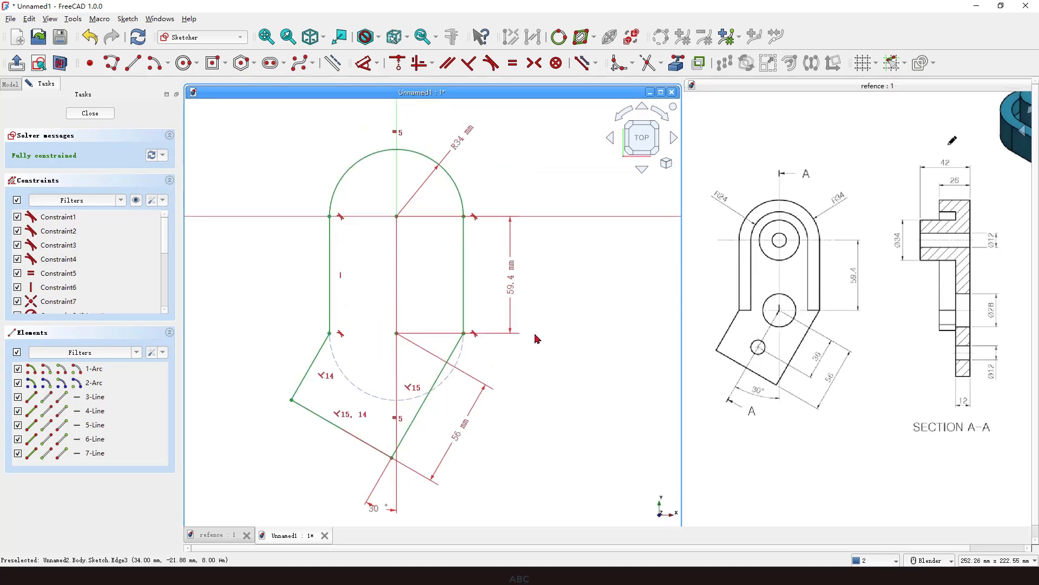
{"action": "left_click", "coordinate": [104, 118]}
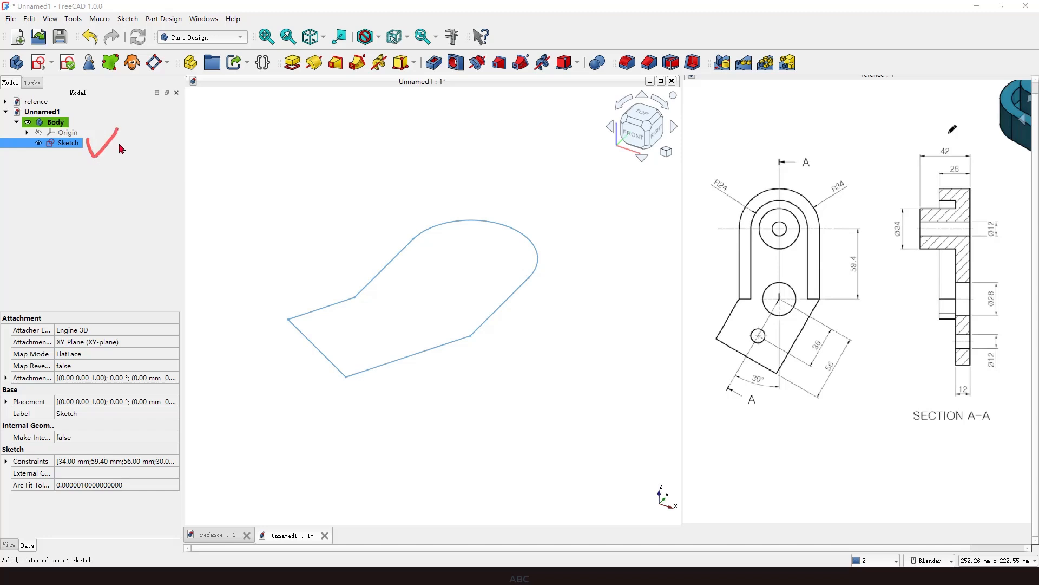
Pad the sketch to a length of 26 mm.
{"action": "left_click", "coordinate": [298, 65]}
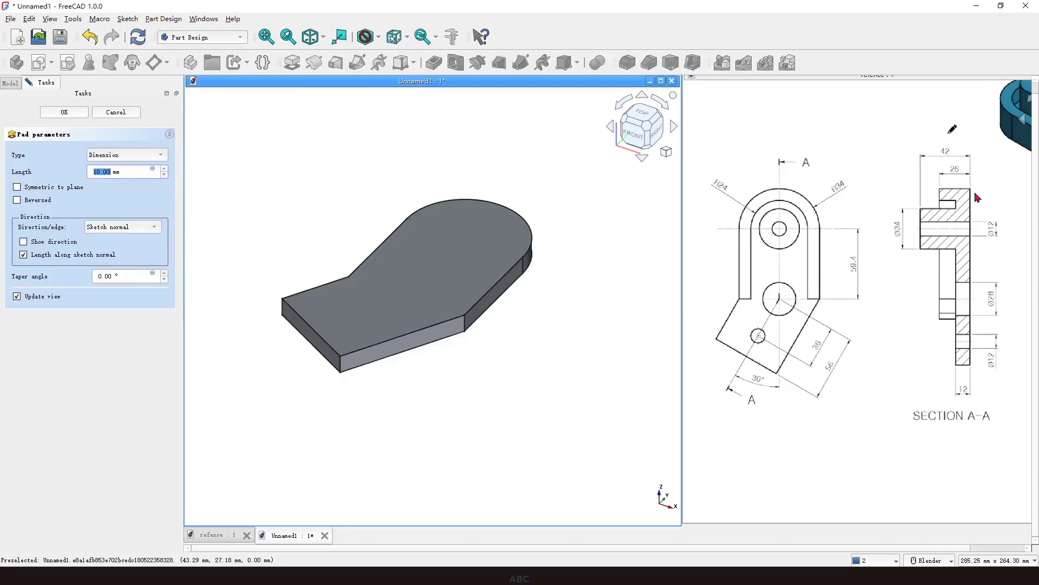
{"action": "mouse_move", "coordinate": [963, 157]}
{"action": "left_mouse_down"}
{"action": "mouse_move", "coordinate": [945, 186]}
{"action": "mouse_move", "coordinate": [962, 159]}
{"action": "left_mouse_up"}
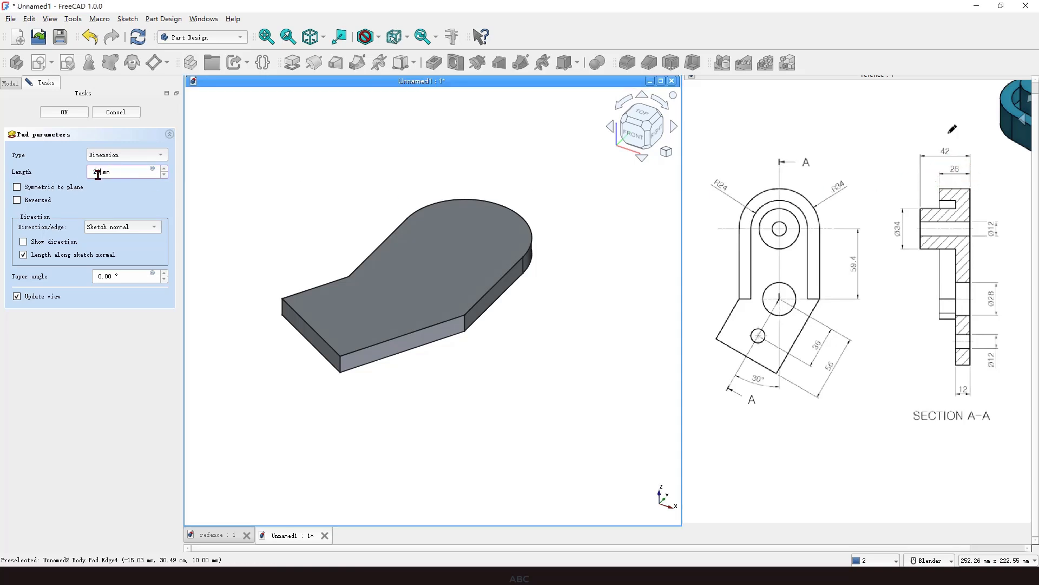
{"action": "left_click_drag", "start_coordinate": [93, 185], "coordinate": [117, 185]}
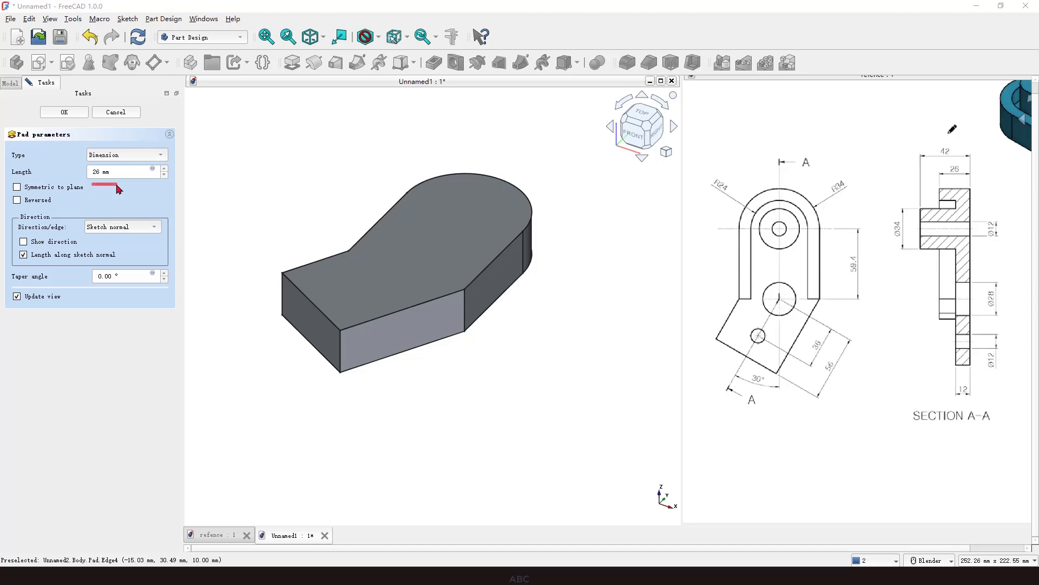
{"action": "left_click", "coordinate": [513, 348]}
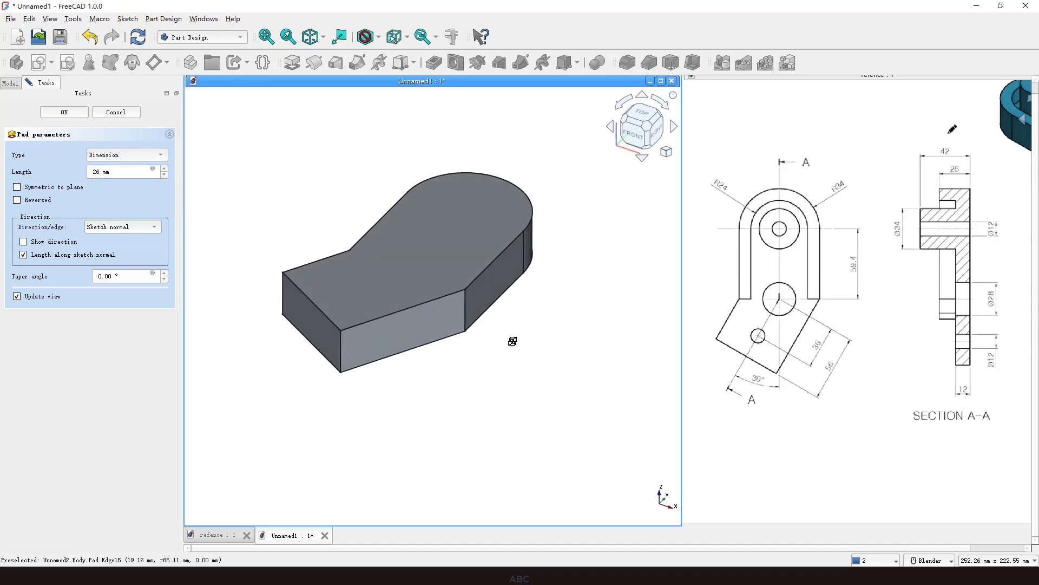
{"action": "left_click", "coordinate": [63, 112]}
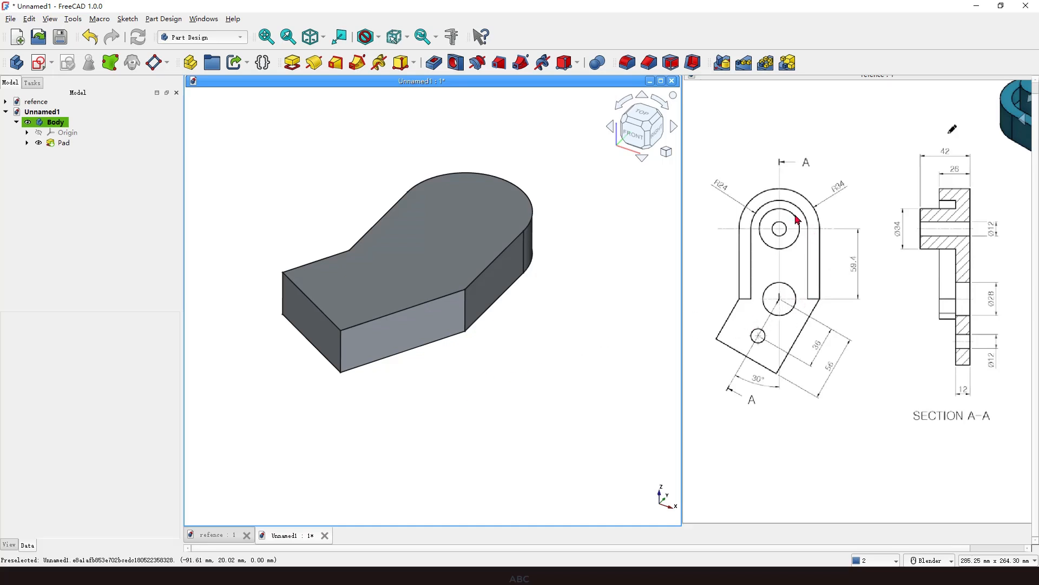
{"action": "mouse_move", "coordinate": [791, 204]}
{"action": "left_mouse_down"}
{"action": "mouse_move", "coordinate": [780, 201]}
{"action": "mouse_move", "coordinate": [754, 242]}
{"action": "mouse_move", "coordinate": [739, 346]}
{"action": "mouse_move", "coordinate": [788, 211]}
{"action": "mouse_move", "coordinate": [805, 295]}
{"action": "mouse_move", "coordinate": [761, 359]}
{"action": "left_mouse_up"}
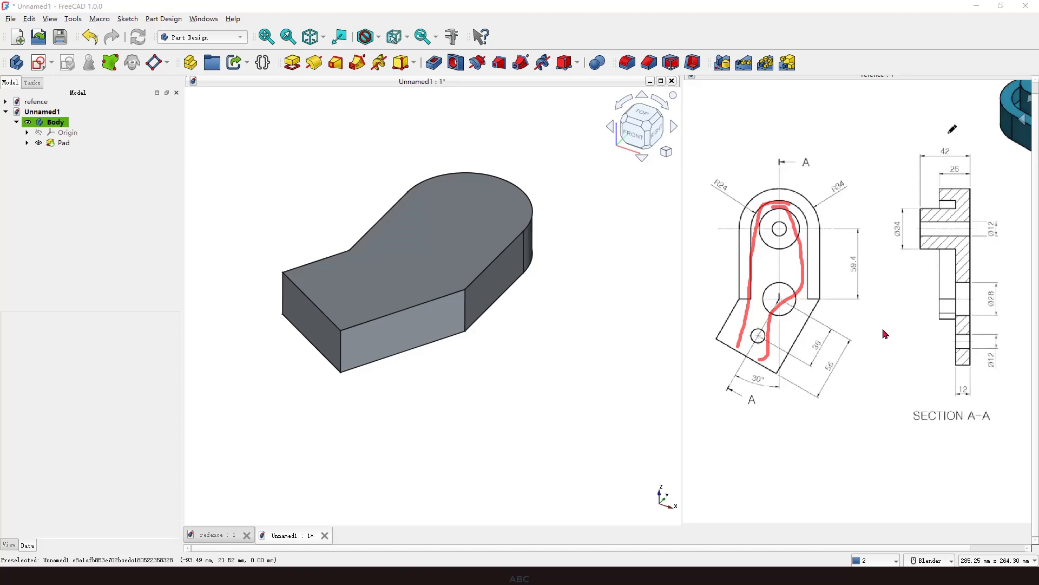
{"action": "key", "text": "Escape"}
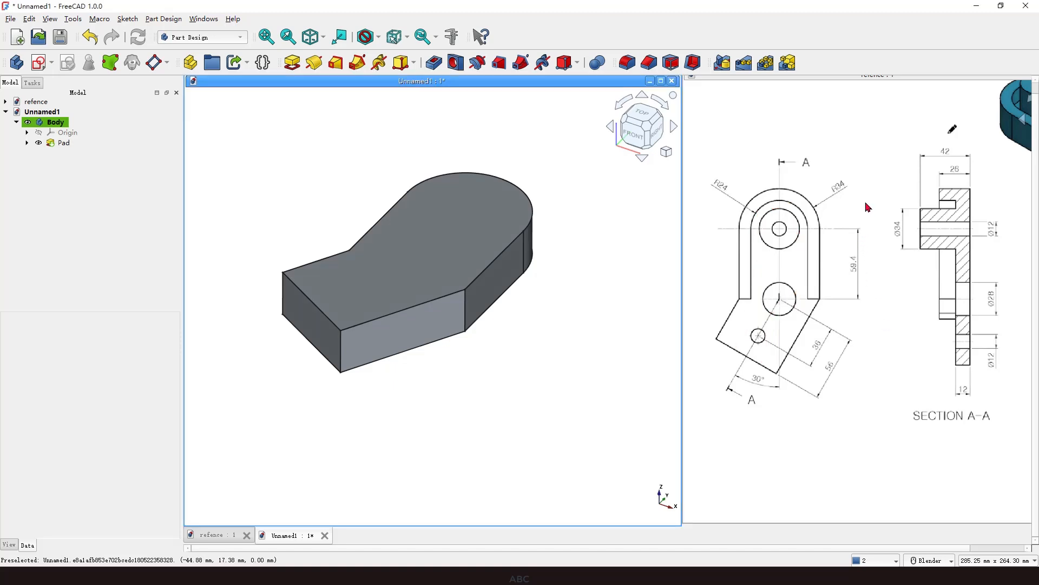
{"action": "key", "text": "ctrl+2"}
{"action": "mouse_move", "coordinate": [837, 173]}
{"action": "left_mouse_down"}
{"action": "mouse_move", "coordinate": [849, 201]}
{"action": "mouse_move", "coordinate": [849, 178]}
{"action": "left_mouse_up"}
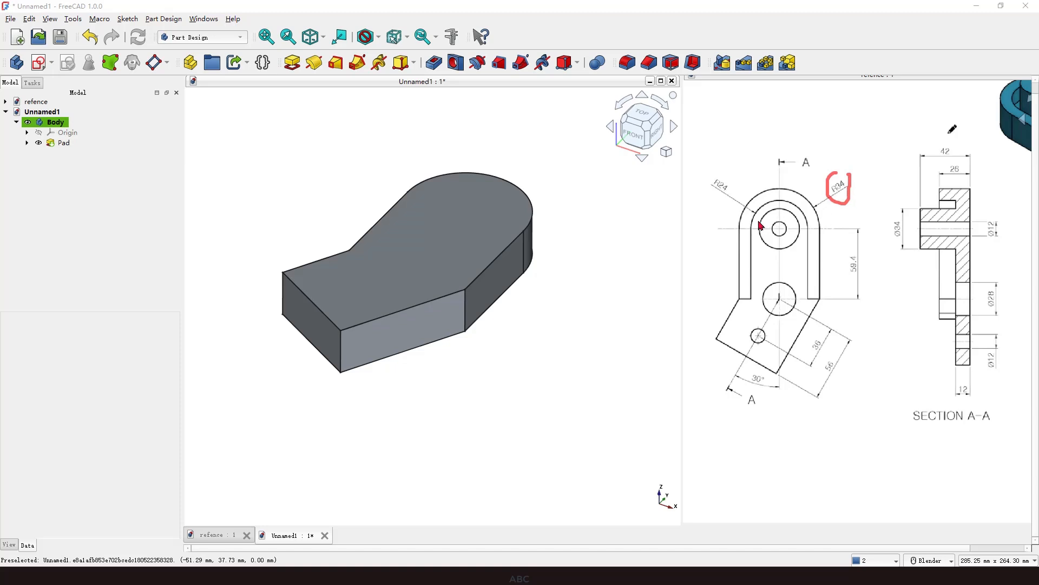
{"action": "left_click_drag", "start_coordinate": [710, 189], "coordinate": [721, 196]}
{"action": "mouse_move", "coordinate": [808, 219]}
{"action": "left_mouse_down"}
{"action": "mouse_move", "coordinate": [820, 218]}
{"action": "mouse_move", "coordinate": [827, 248]}
{"action": "mouse_move", "coordinate": [813, 257]}
{"action": "mouse_move", "coordinate": [834, 236]}
{"action": "left_mouse_up"}
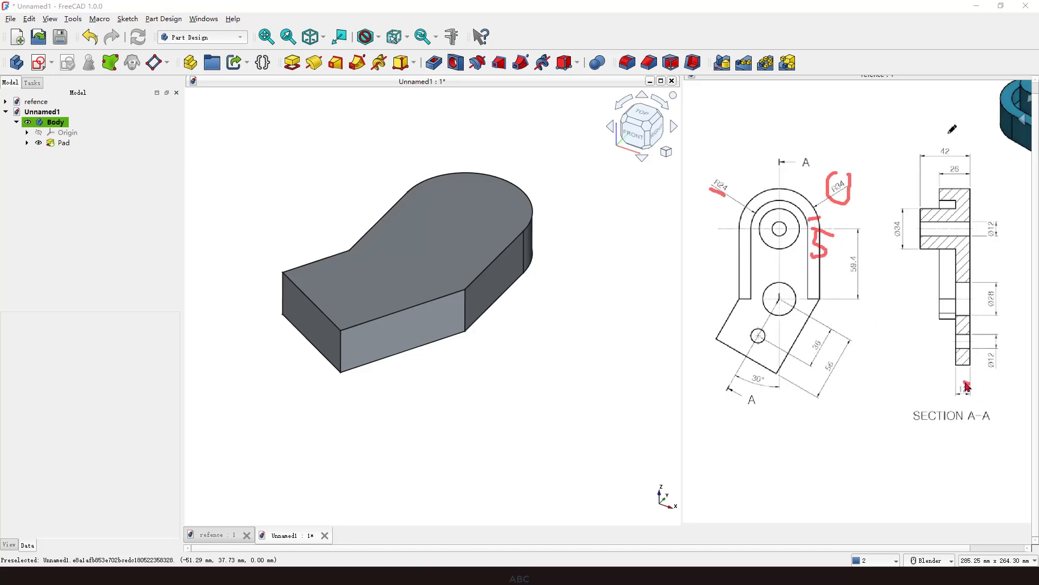
{"action": "mouse_move", "coordinate": [967, 385]}
{"action": "left_mouse_down"}
{"action": "mouse_move", "coordinate": [965, 401]}
{"action": "mouse_move", "coordinate": [968, 387]}
{"action": "left_mouse_up"}
{"action": "key", "text": "Escape"}
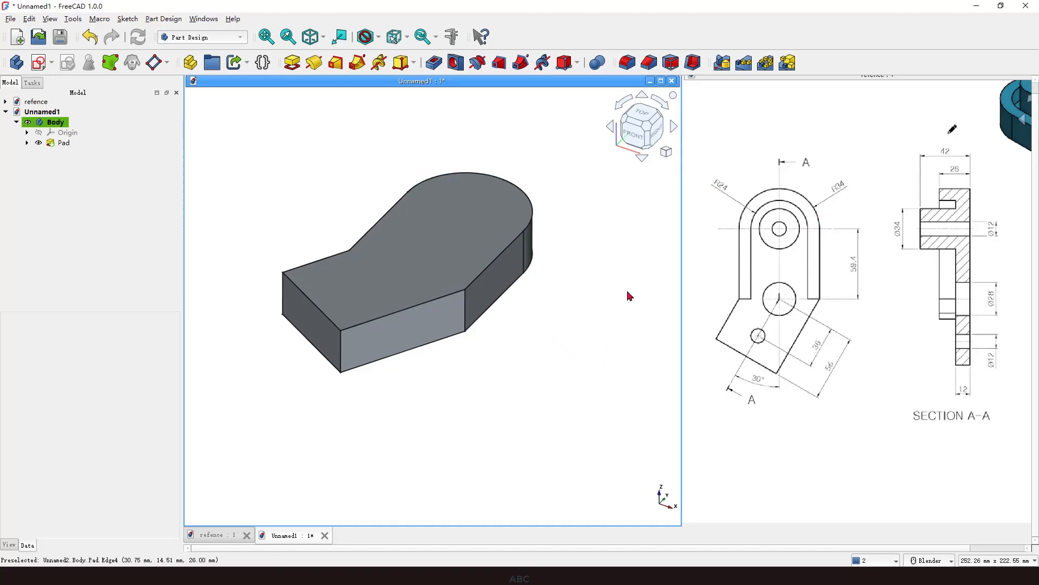
Apply a 5 mm inward Thickness to the pad, removing its top face and front face.
{"action": "left_click", "coordinate": [427, 262]}
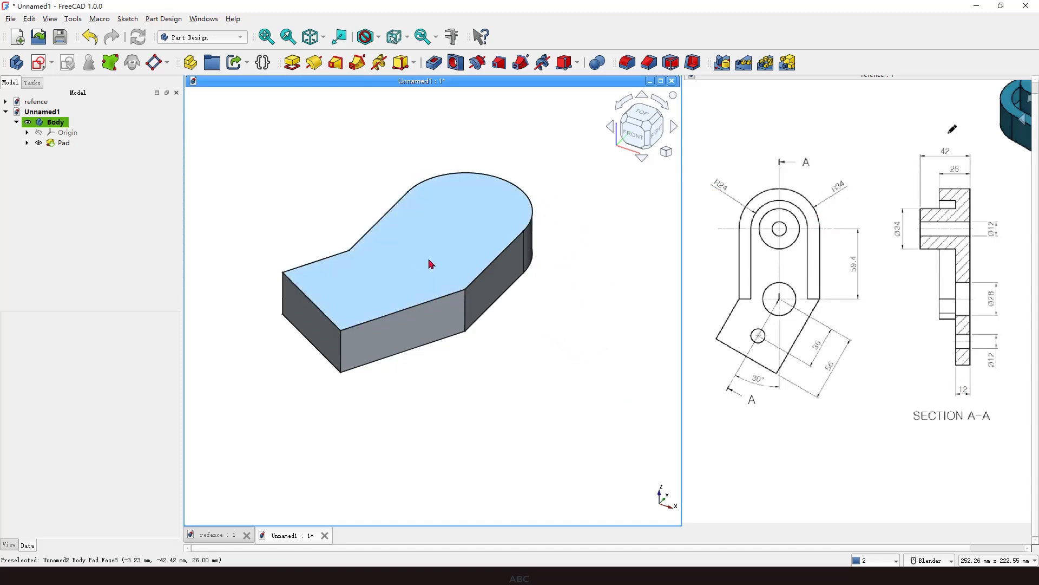
{"action": "left_click", "coordinate": [318, 319]}
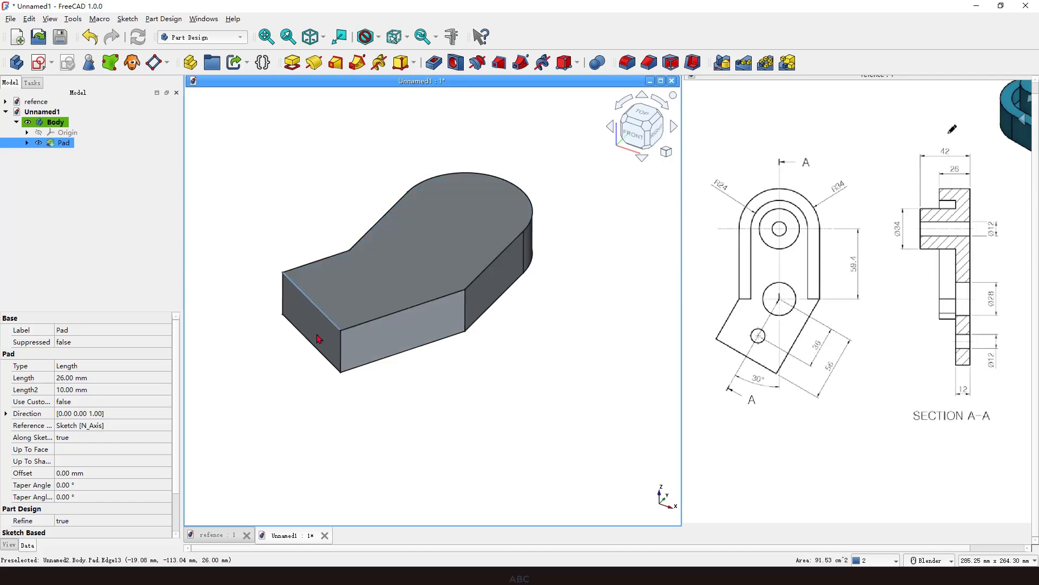
{"action": "left_click", "coordinate": [361, 276]}
{"action": "left_click", "coordinate": [312, 331]}
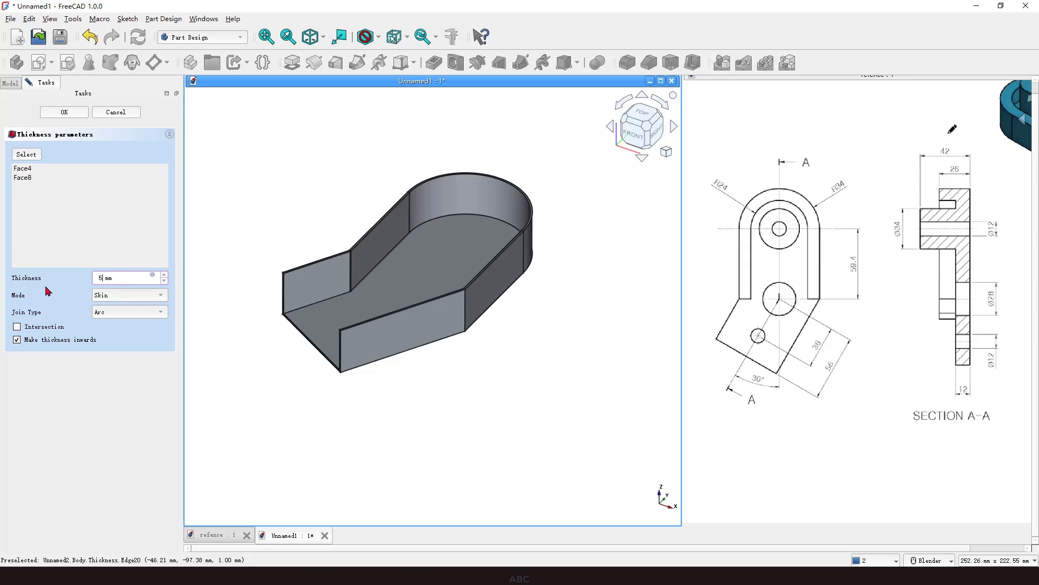
{"action": "scroll", "coordinate": [397, 248], "scroll_direction": "up", "scroll_amount": 1}
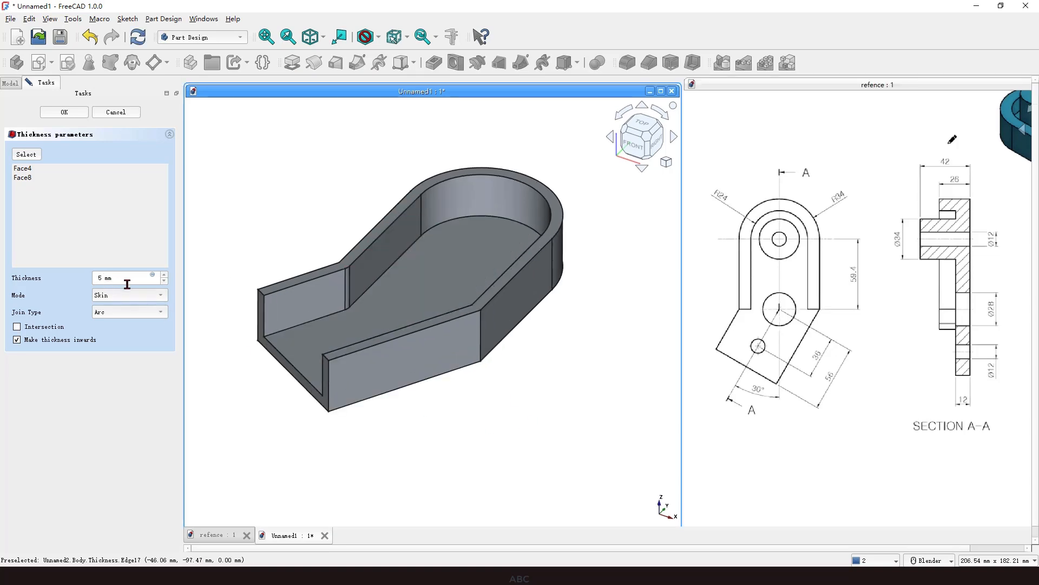
{"action": "middle_click_drag", "start_coordinate": [464, 405], "coordinate": [469, 390]}
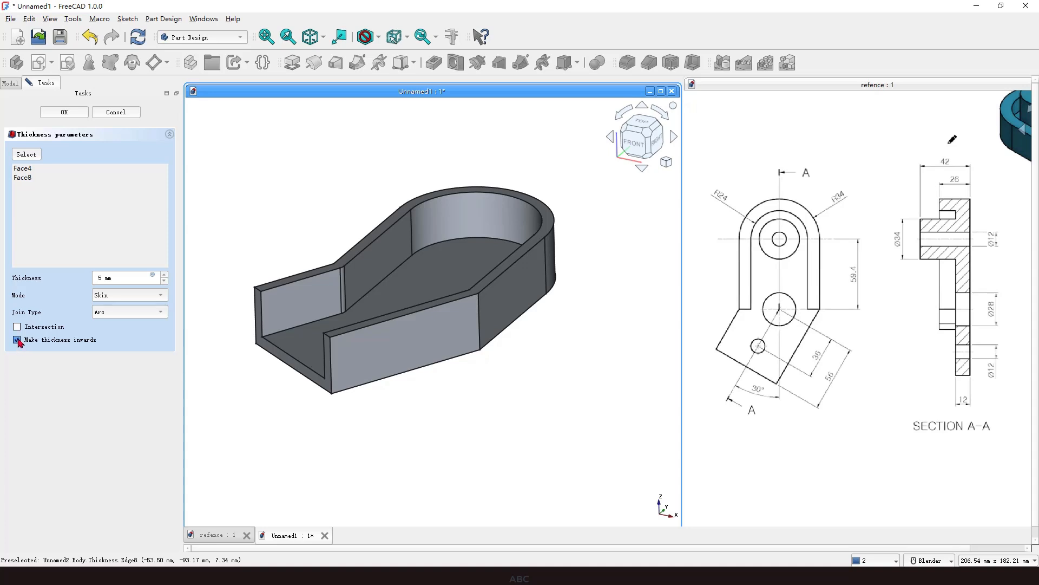
{"action": "left_click", "coordinate": [18, 340]}
{"action": "left_click", "coordinate": [18, 340]}
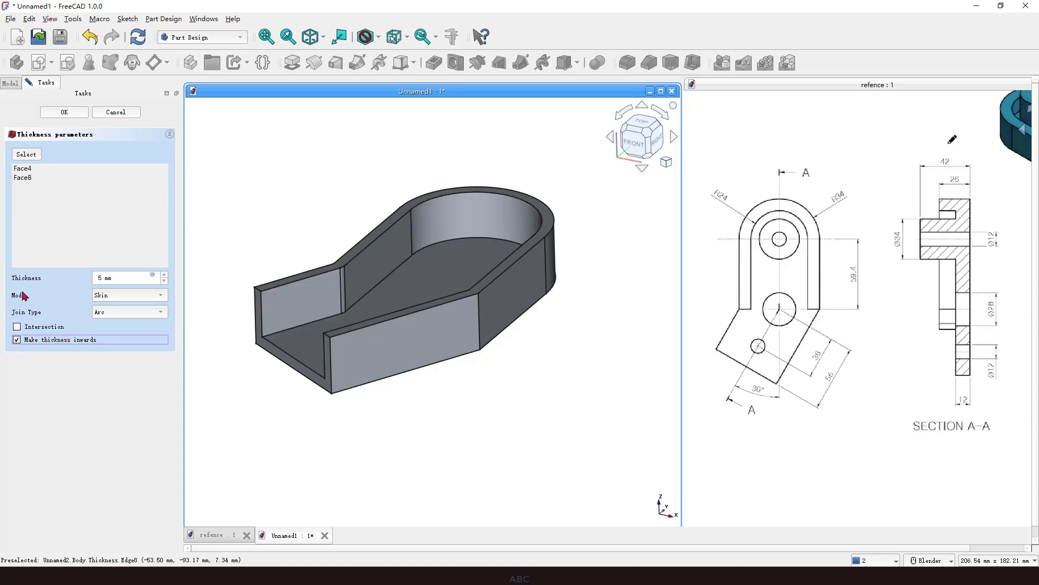
{"action": "left_click", "coordinate": [76, 114]}
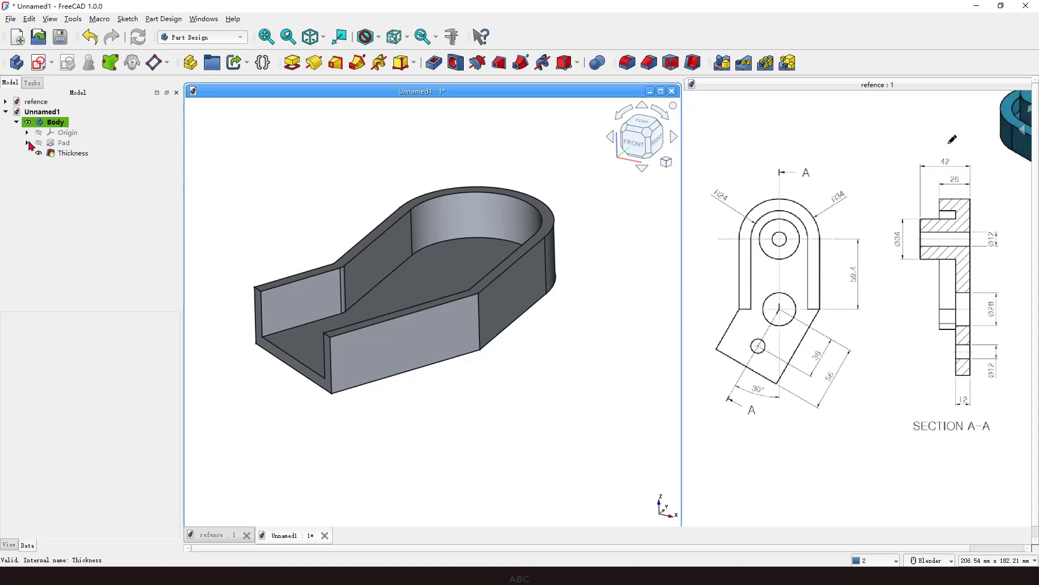
Inspect the shelled body and its underlying sketch from several viewing angles.
{"action": "left_click", "coordinate": [27, 143]}
{"action": "left_click", "coordinate": [77, 153]}
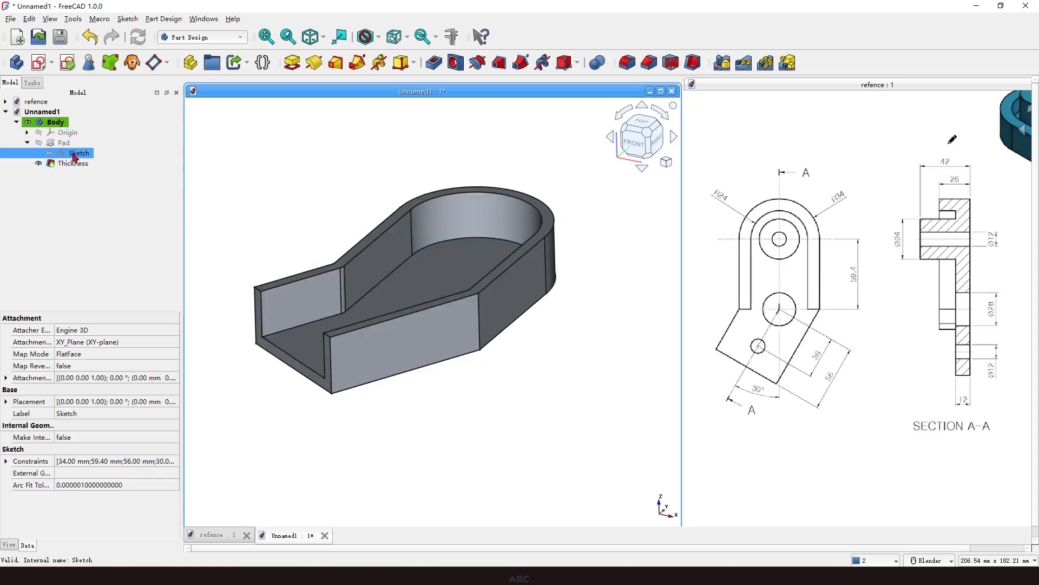
{"action": "middle_click_drag", "start_coordinate": [492, 394], "coordinate": [511, 445]}
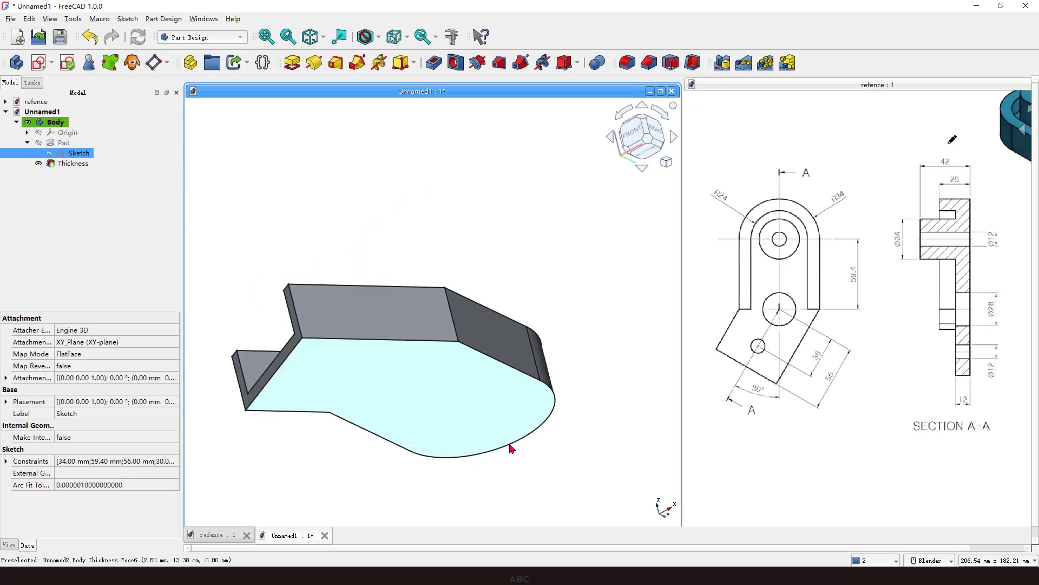
{"action": "middle_click_drag", "start_coordinate": [438, 345], "coordinate": [541, 466]}
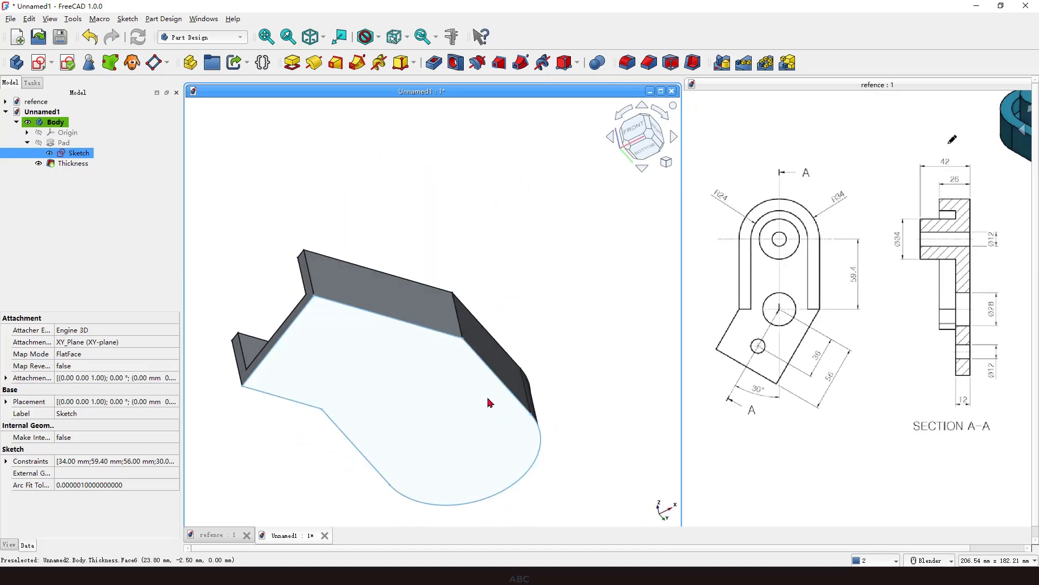
{"action": "mouse_move", "coordinate": [486, 301]}
{"action": "middle_mouse_down"}
{"action": "mouse_move", "coordinate": [483, 417]}
{"action": "mouse_move", "coordinate": [497, 406]}
{"action": "middle_mouse_up"}
{"action": "left_click", "coordinate": [515, 393]}
{"action": "scroll", "coordinate": [424, 368], "scroll_direction": "down", "scroll_amount": 3}
{"action": "left_click", "coordinate": [71, 153]}
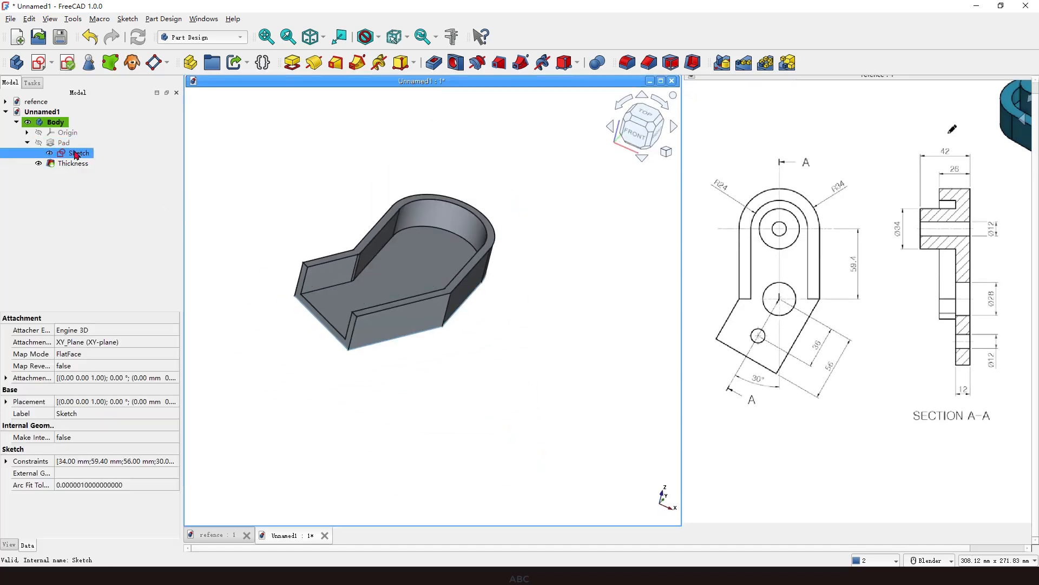
{"action": "mouse_move", "coordinate": [414, 295]}
{"action": "middle_mouse_down"}
{"action": "mouse_move", "coordinate": [490, 337]}
{"action": "mouse_move", "coordinate": [468, 305]}
{"action": "mouse_move", "coordinate": [476, 328]}
{"action": "middle_mouse_up"}
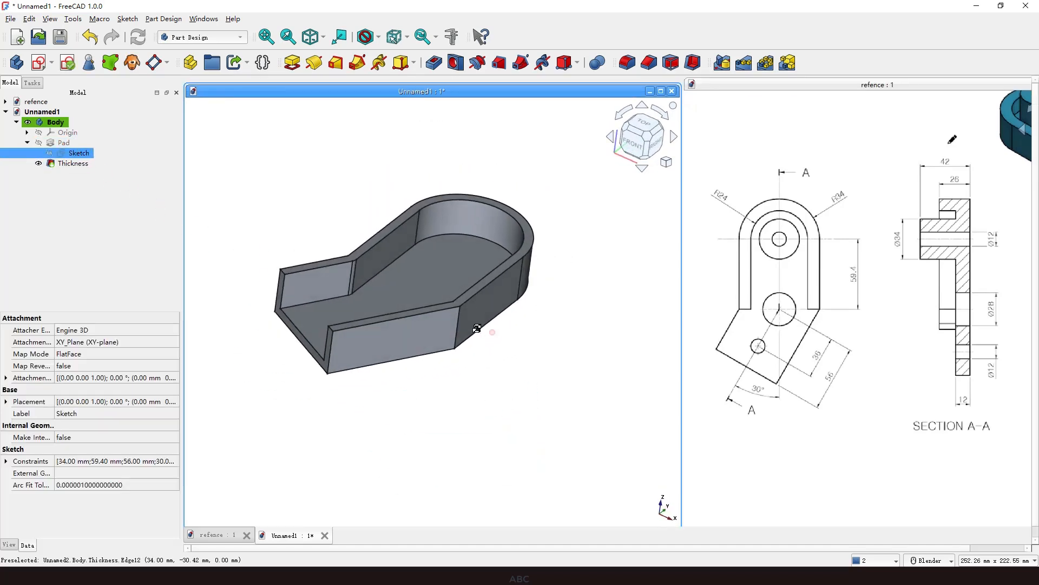
{"action": "key", "text": "ctrl+2"}
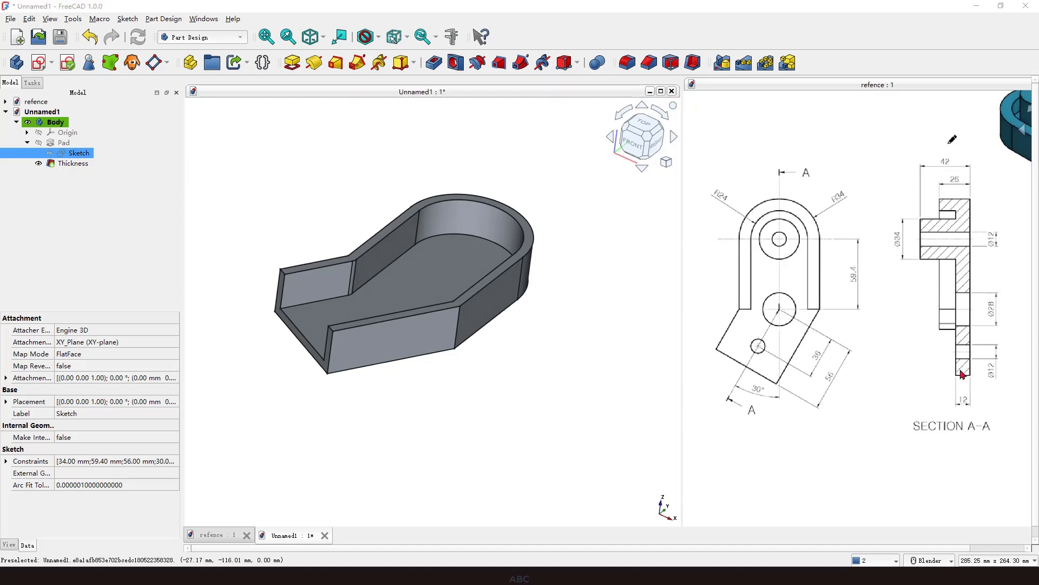
{"action": "mouse_move", "coordinate": [952, 383]}
{"action": "left_mouse_down"}
{"action": "mouse_move", "coordinate": [946, 409]}
{"action": "mouse_move", "coordinate": [934, 378]}
{"action": "left_mouse_up"}
{"action": "key", "text": "Escape"}
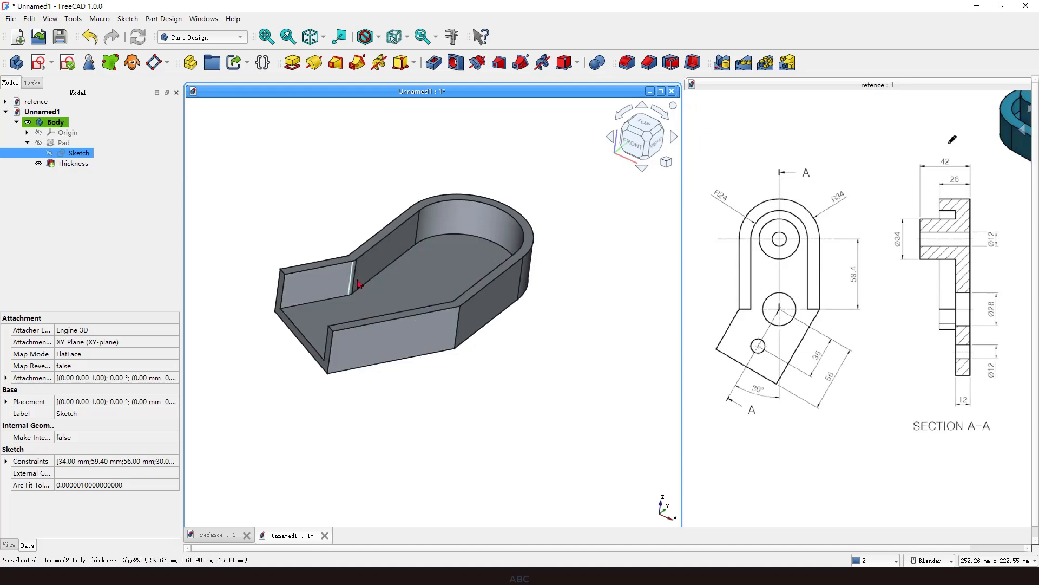
{"action": "middle_click_drag", "start_coordinate": [435, 308], "coordinate": [406, 343]}
{"action": "scroll", "coordinate": [375, 232], "scroll_direction": "up", "scroll_amount": 5}
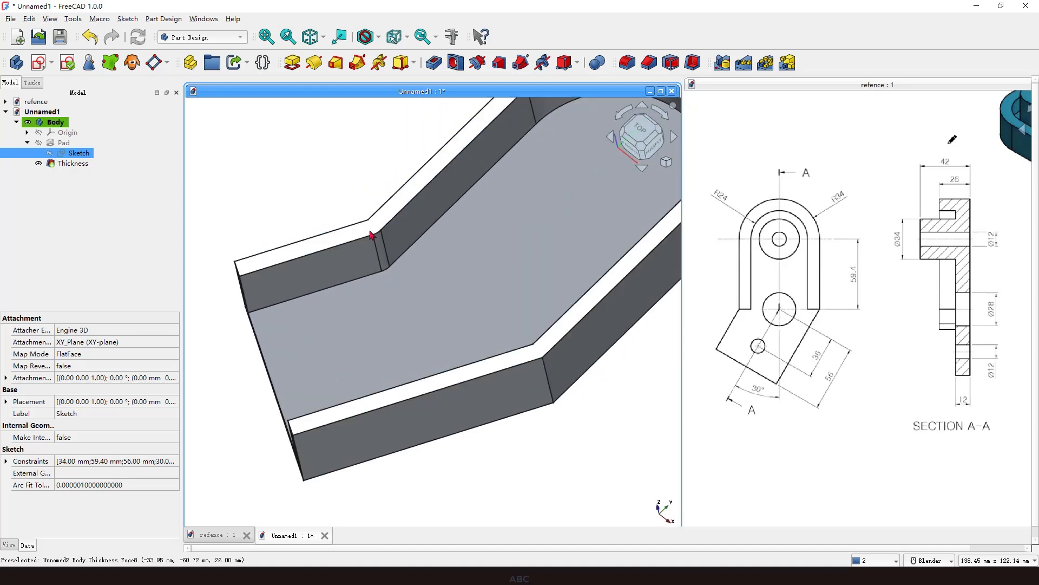
{"action": "scroll", "coordinate": [420, 232], "scroll_direction": "down", "scroll_amount": 5}
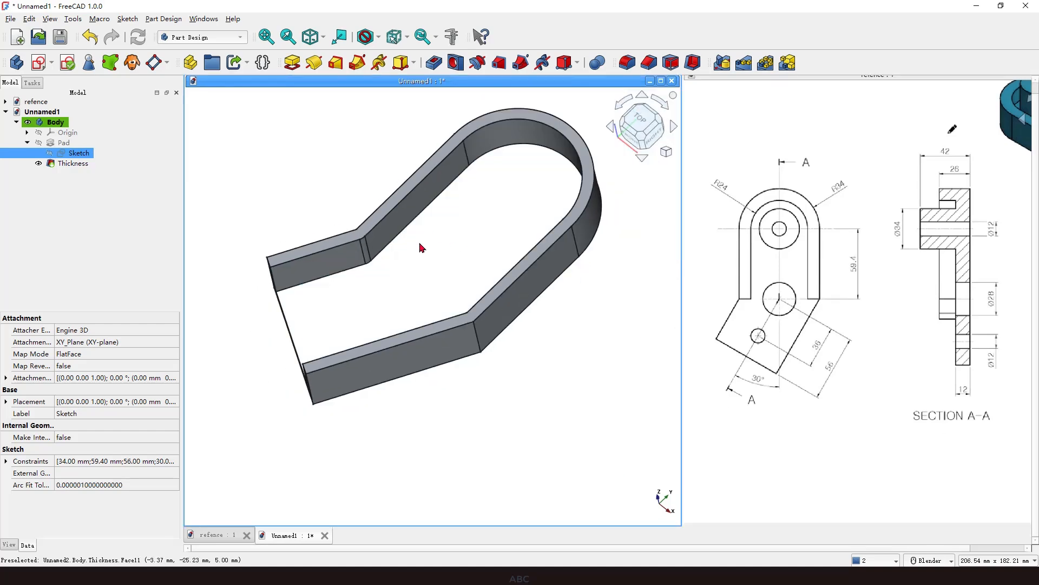
Edit the Thickness feature and change its join type to Intersection.
{"action": "left_click", "coordinate": [68, 164]}
{"action": "right_click", "coordinate": [68, 169]}
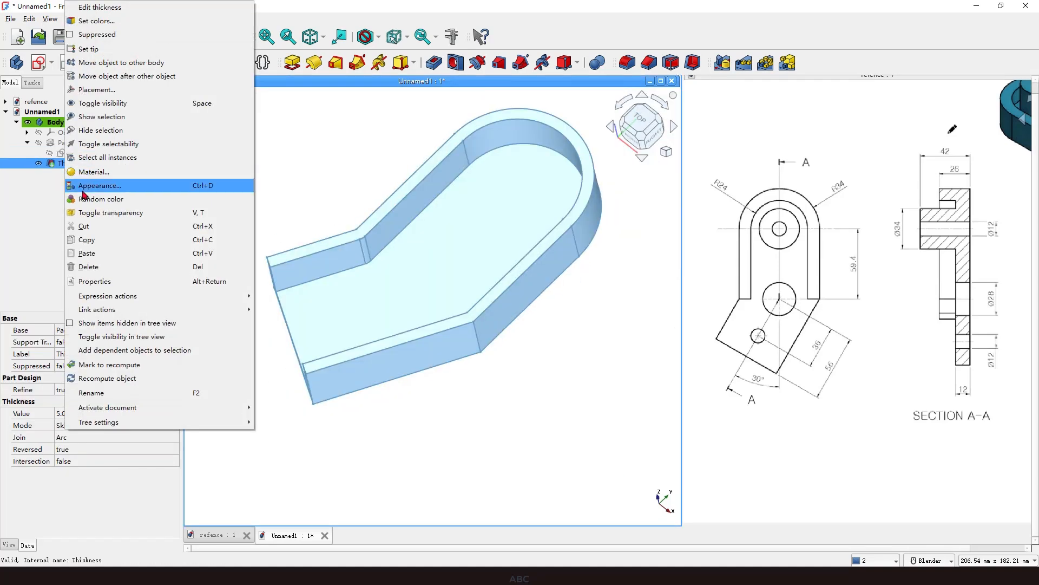
{"action": "left_click", "coordinate": [96, 10]}
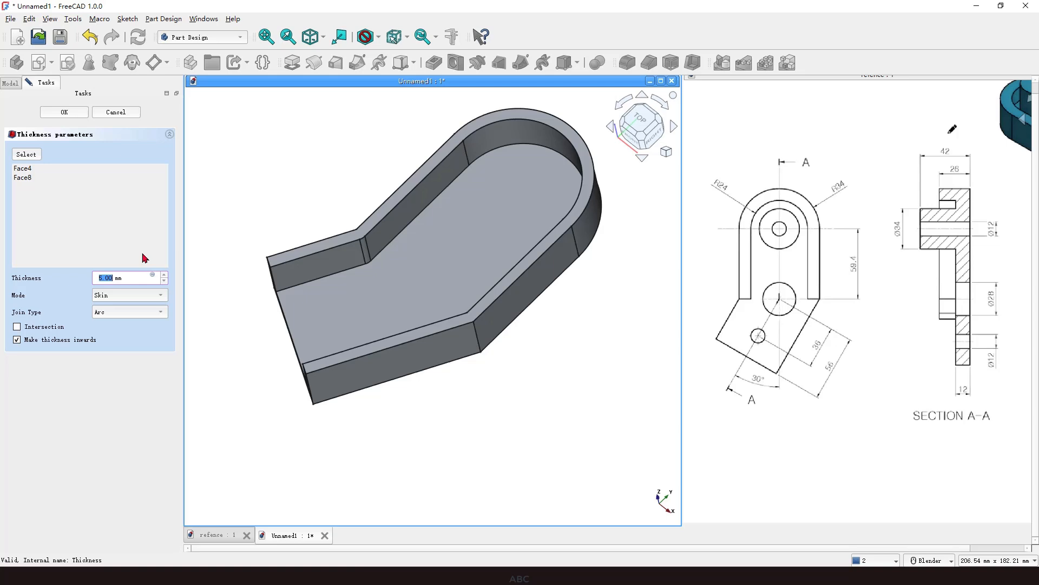
{"action": "left_click", "coordinate": [123, 314]}
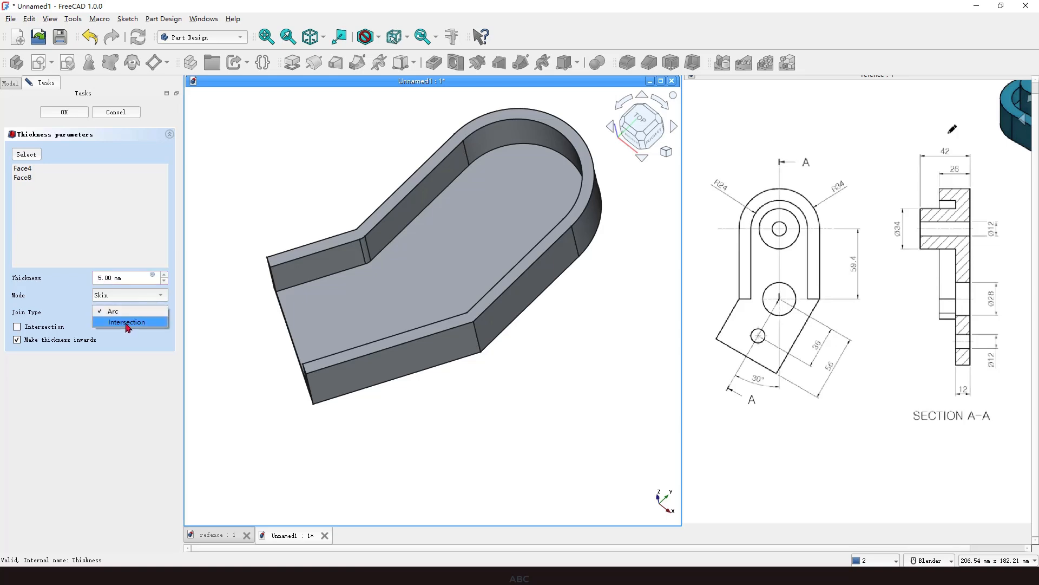
{"action": "left_click", "coordinate": [121, 297]}
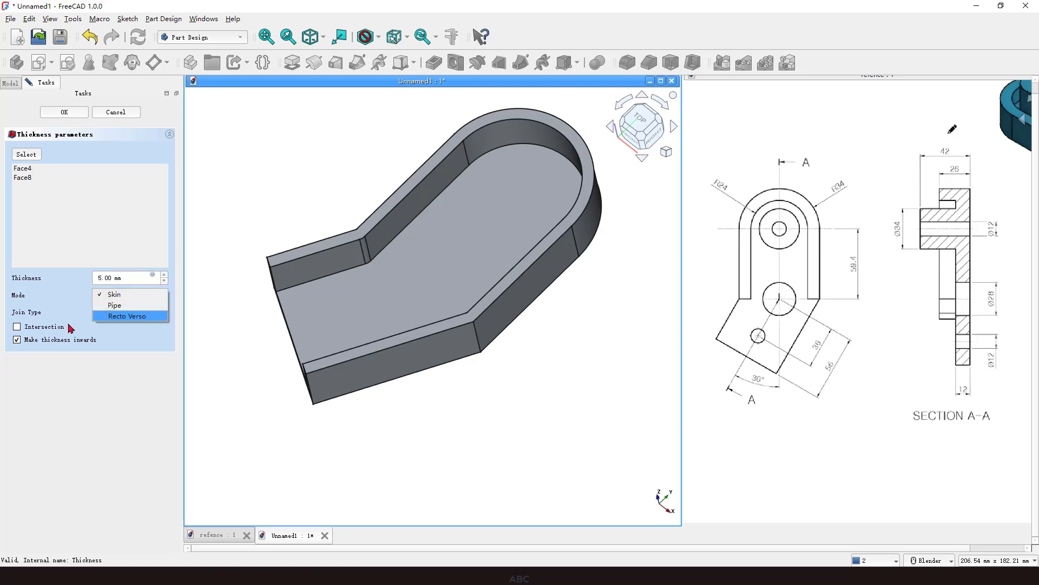
{"action": "left_click", "coordinate": [17, 327]}
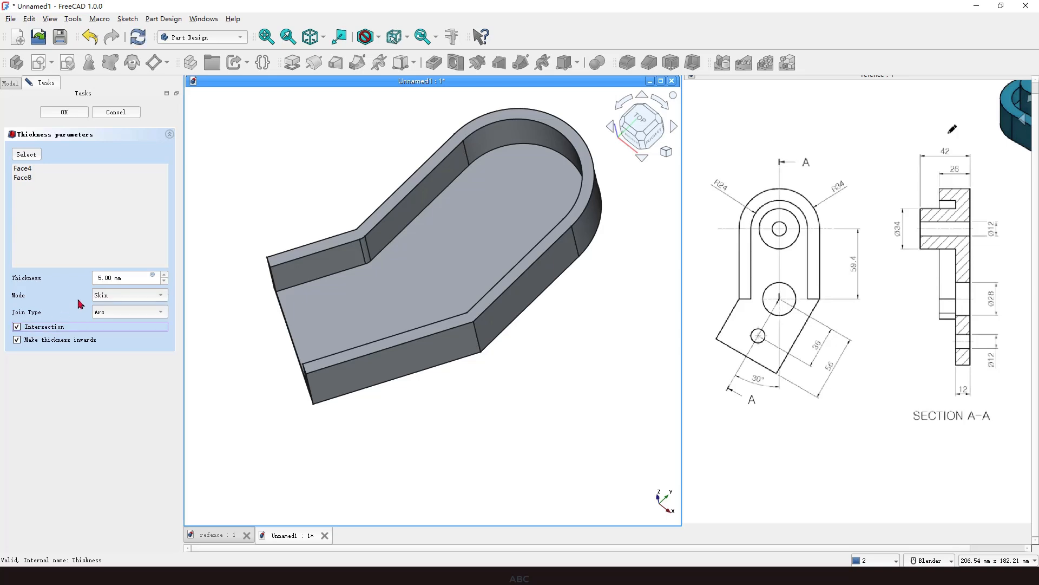
{"action": "left_click", "coordinate": [121, 312]}
{"action": "left_click", "coordinate": [119, 324]}
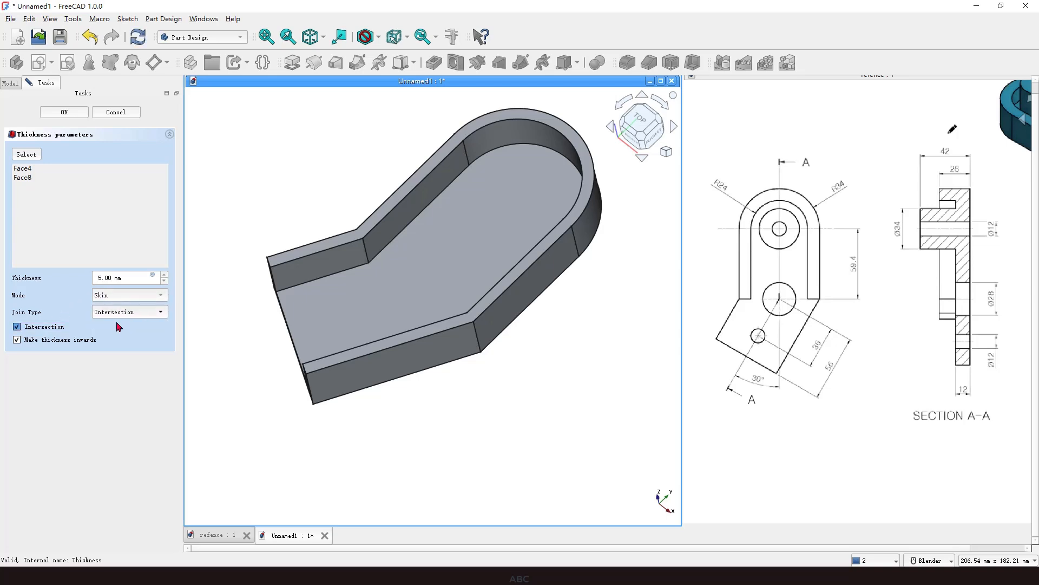
{"action": "left_click", "coordinate": [18, 327]}
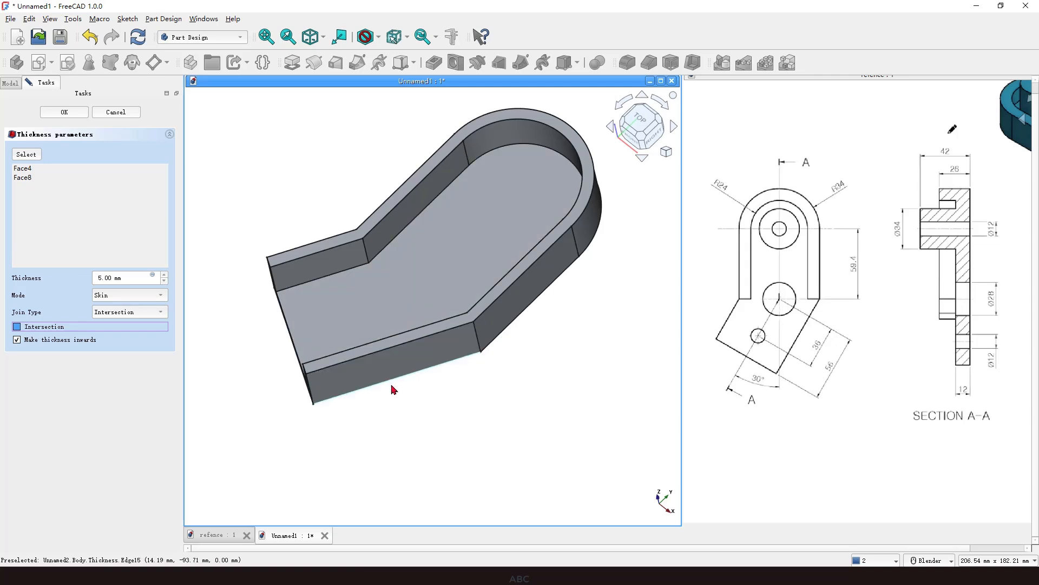
{"action": "middle_click_drag", "start_coordinate": [395, 390], "coordinate": [448, 400]}
{"action": "mouse_move", "coordinate": [362, 238]}
{"action": "left_mouse_down"}
{"action": "mouse_move", "coordinate": [353, 259]}
{"action": "mouse_move", "coordinate": [363, 240]}
{"action": "left_mouse_up"}
{"action": "middle_click_drag", "start_coordinate": [538, 400], "coordinate": [263, 290]}
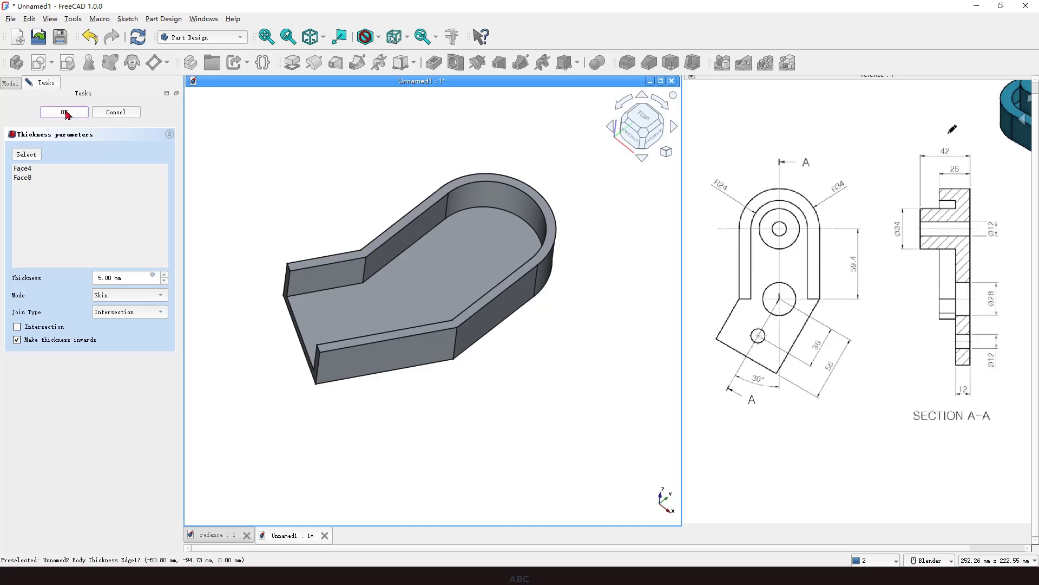
{"action": "left_click", "coordinate": [64, 112]}
{"action": "middle_click_drag", "start_coordinate": [464, 314], "coordinate": [506, 389]}
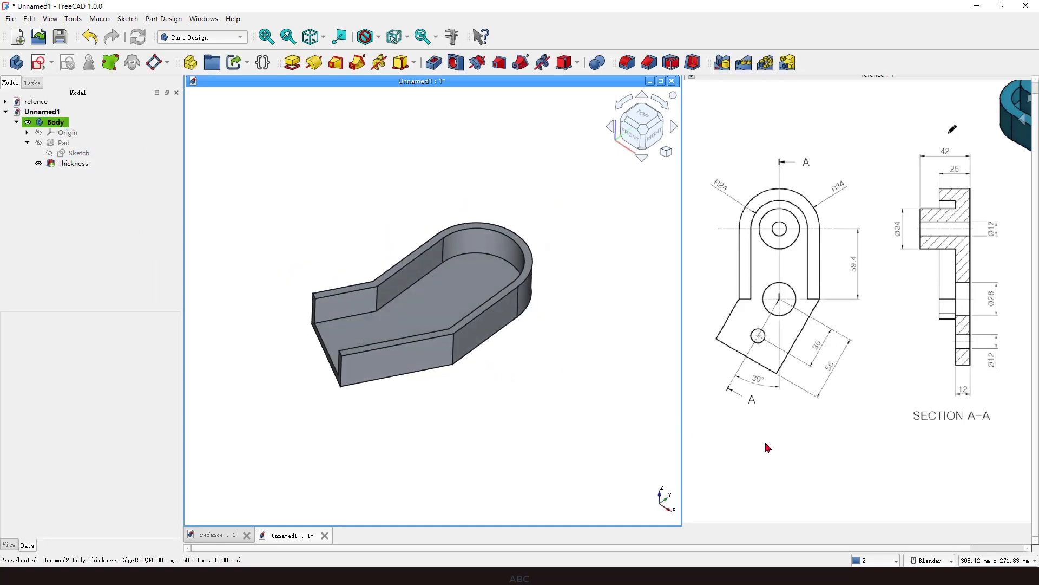
{"action": "mouse_move", "coordinate": [959, 373]}
{"action": "left_mouse_down"}
{"action": "mouse_move", "coordinate": [947, 376]}
{"action": "mouse_move", "coordinate": [979, 380]}
{"action": "mouse_move", "coordinate": [953, 371]}
{"action": "left_mouse_up"}
{"action": "left_click_drag", "start_coordinate": [344, 330], "coordinate": [337, 342]}
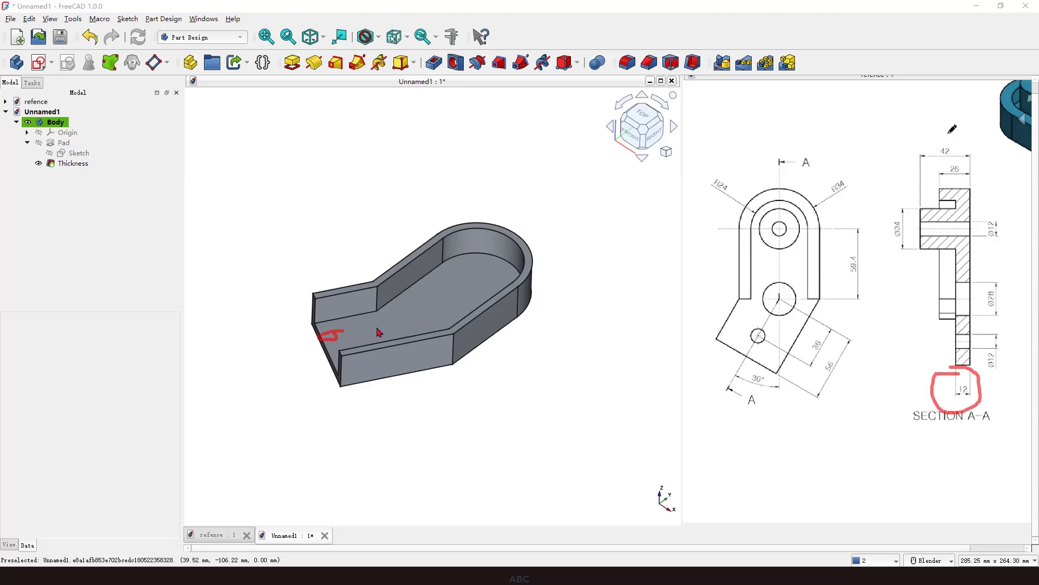
{"action": "left_click_drag", "start_coordinate": [408, 312], "coordinate": [390, 321]}
{"action": "mouse_move", "coordinate": [470, 279]}
{"action": "left_mouse_down"}
{"action": "mouse_move", "coordinate": [441, 293]}
{"action": "mouse_move", "coordinate": [437, 312]}
{"action": "left_mouse_up"}
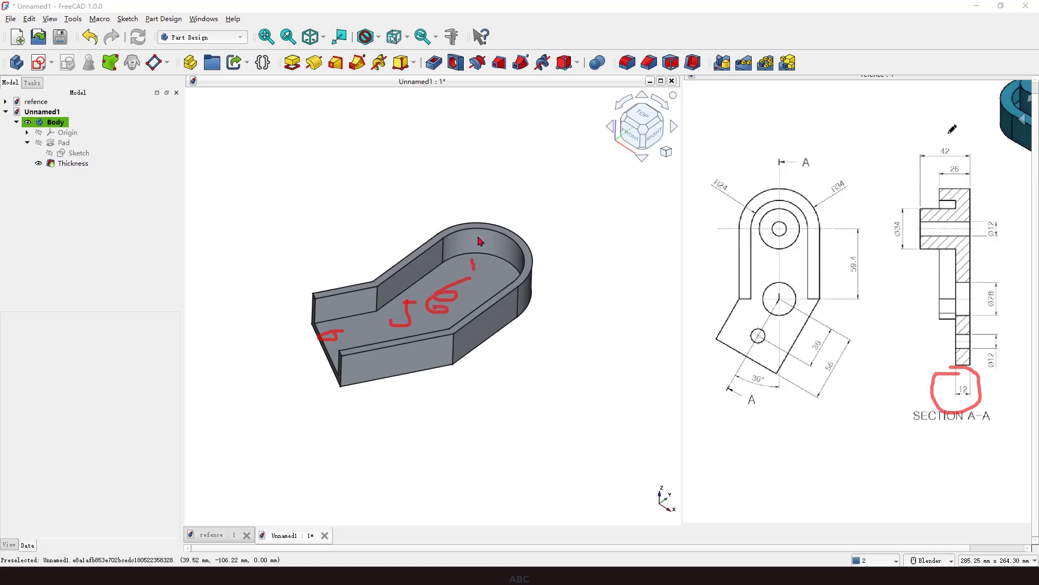
{"action": "mouse_move", "coordinate": [474, 215]}
{"action": "left_mouse_down"}
{"action": "mouse_move", "coordinate": [460, 238]}
{"action": "mouse_move", "coordinate": [473, 264]}
{"action": "left_mouse_up"}
{"action": "key", "text": "Escape"}
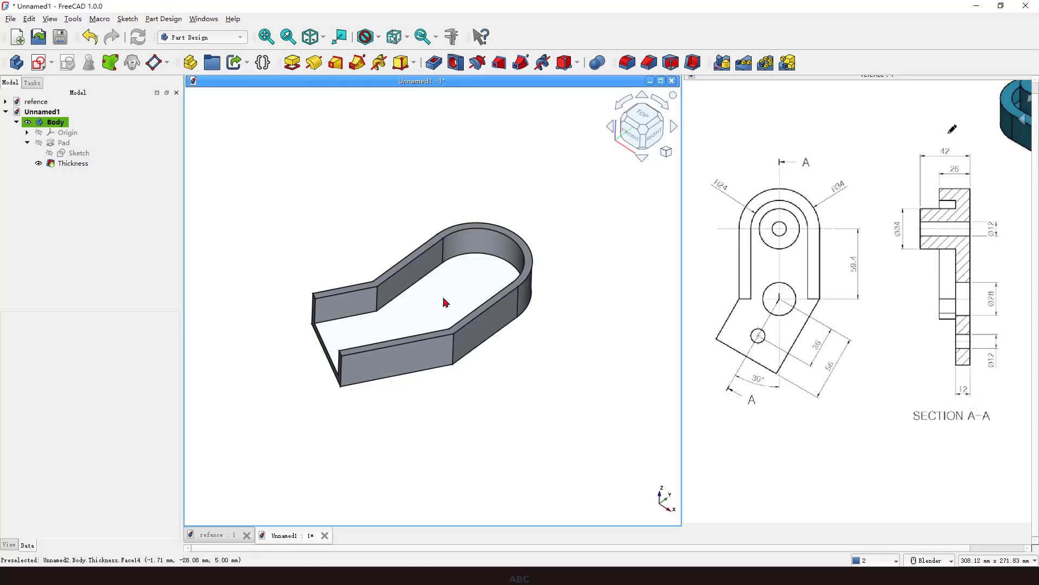
Pad the shell's inner bottom face 12 mm in the reversed direction.
{"action": "left_click", "coordinate": [442, 313]}
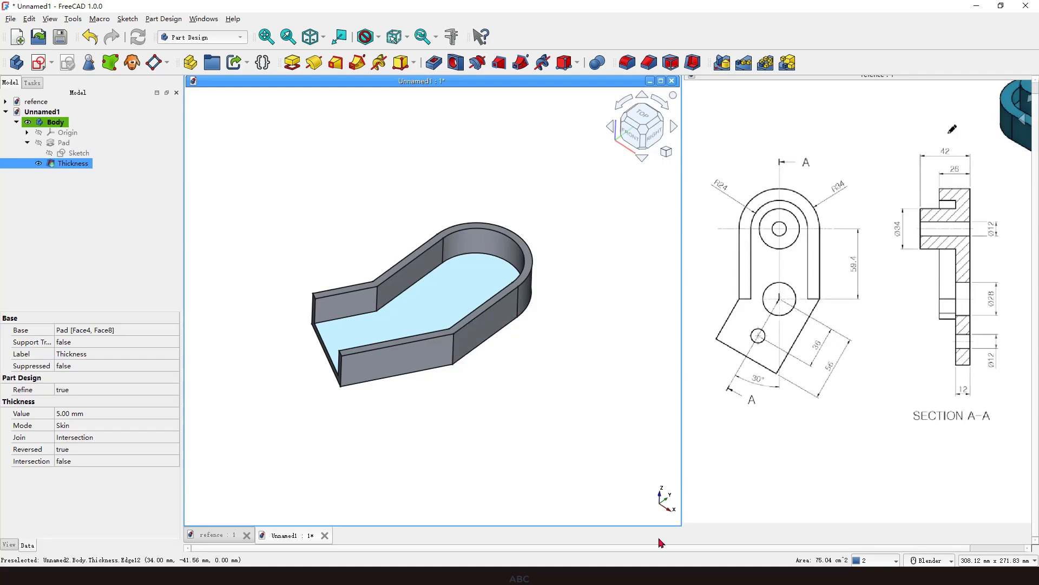
{"action": "left_click", "coordinate": [291, 64]}
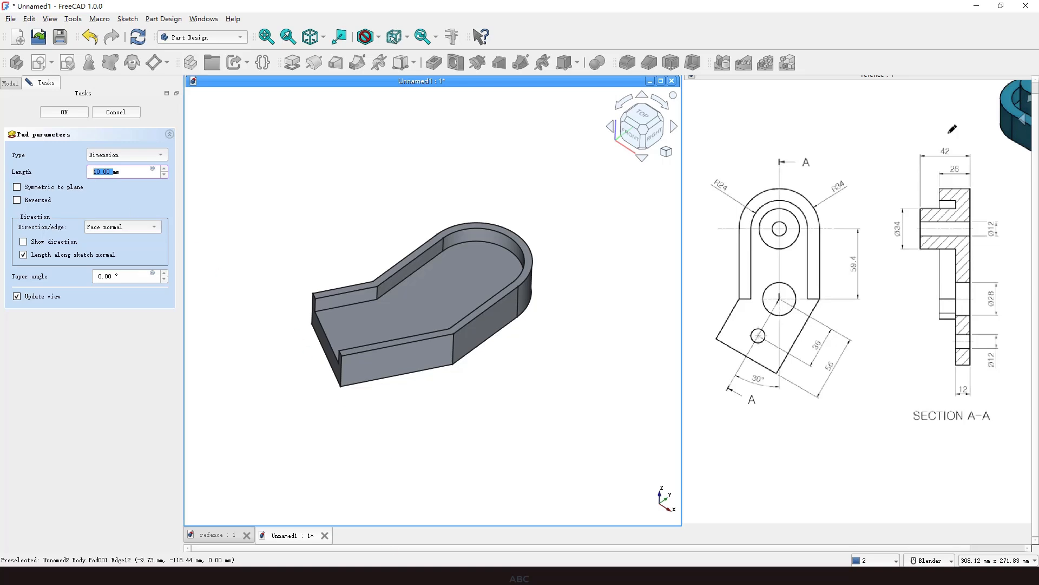
{"action": "type", "text": "12-5mm"}
{"action": "left_click", "coordinate": [155, 203]}
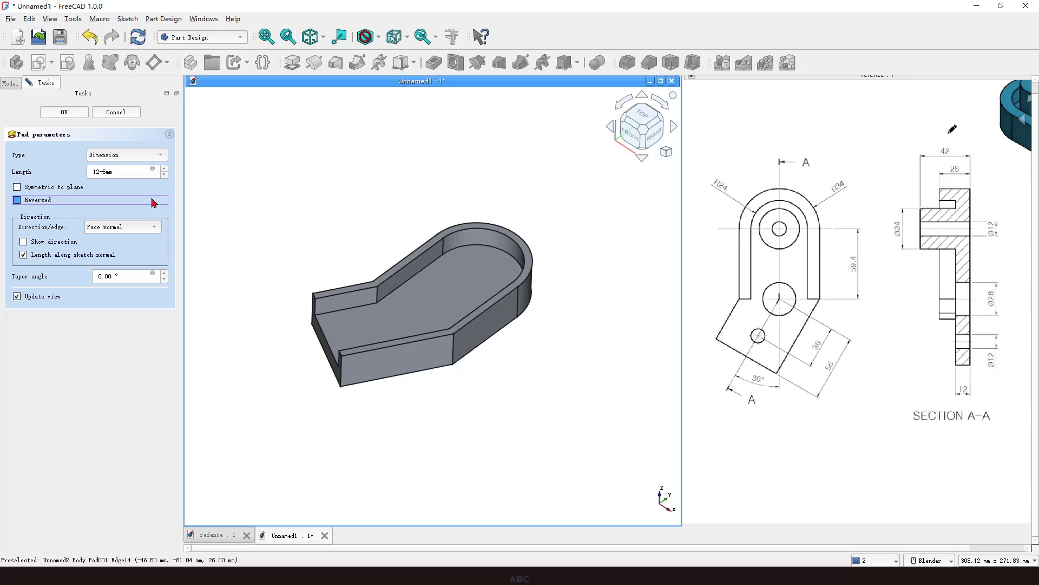
{"action": "left_click", "coordinate": [65, 113]}
{"action": "middle_click_drag", "start_coordinate": [364, 394], "coordinate": [494, 399]}
{"action": "scroll", "coordinate": [505, 375], "scroll_direction": "down", "scroll_amount": 1}
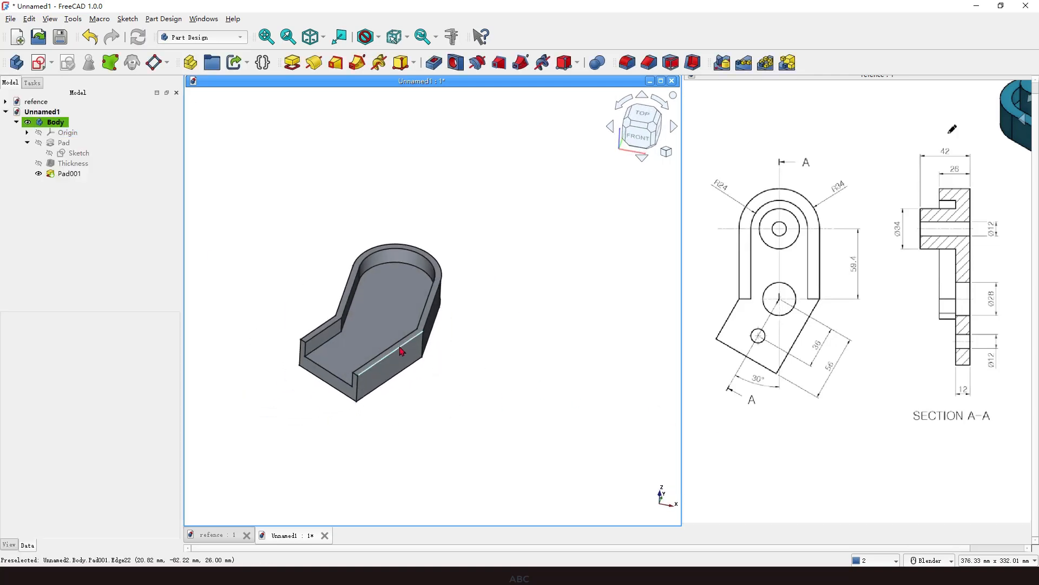
{"action": "scroll", "coordinate": [401, 352], "scroll_direction": "up", "scroll_amount": 1}
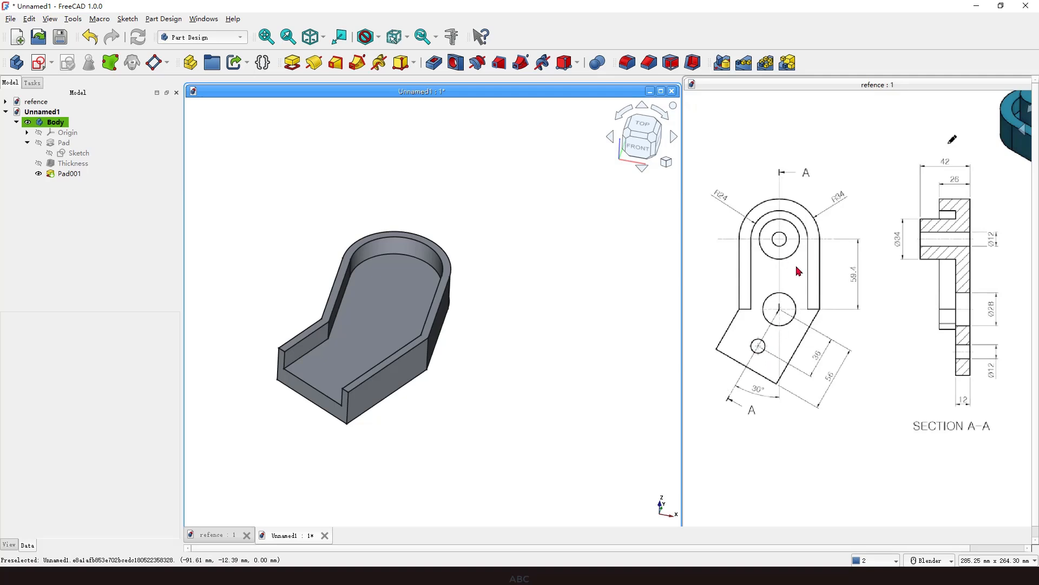
{"action": "mouse_move", "coordinate": [780, 215]}
{"action": "left_mouse_down"}
{"action": "mouse_move", "coordinate": [748, 236]}
{"action": "mouse_move", "coordinate": [780, 226]}
{"action": "left_mouse_up"}
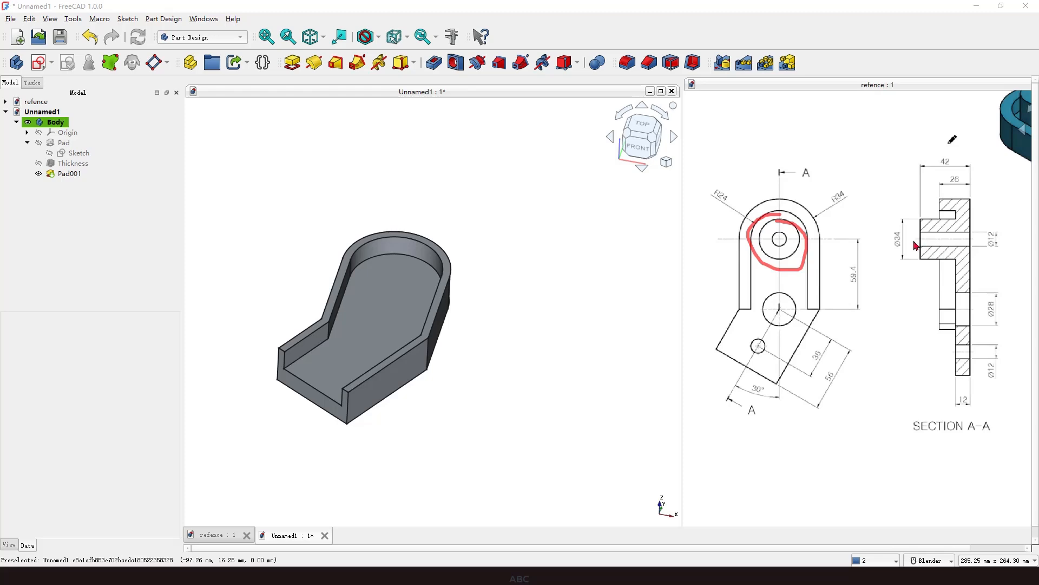
{"action": "mouse_move", "coordinate": [901, 226]}
{"action": "left_mouse_down"}
{"action": "mouse_move", "coordinate": [883, 247]}
{"action": "mouse_move", "coordinate": [903, 235]}
{"action": "left_mouse_up"}
{"action": "key", "text": "Escape"}
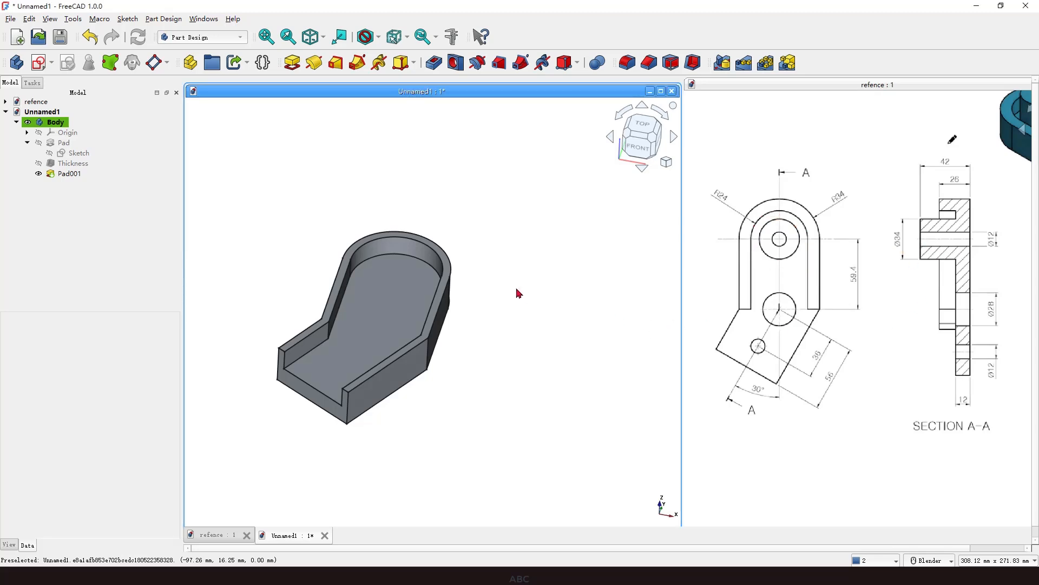
Start a new sketch on the XY plane and turn on section view in the sketcher.
{"action": "left_click", "coordinate": [41, 64]}
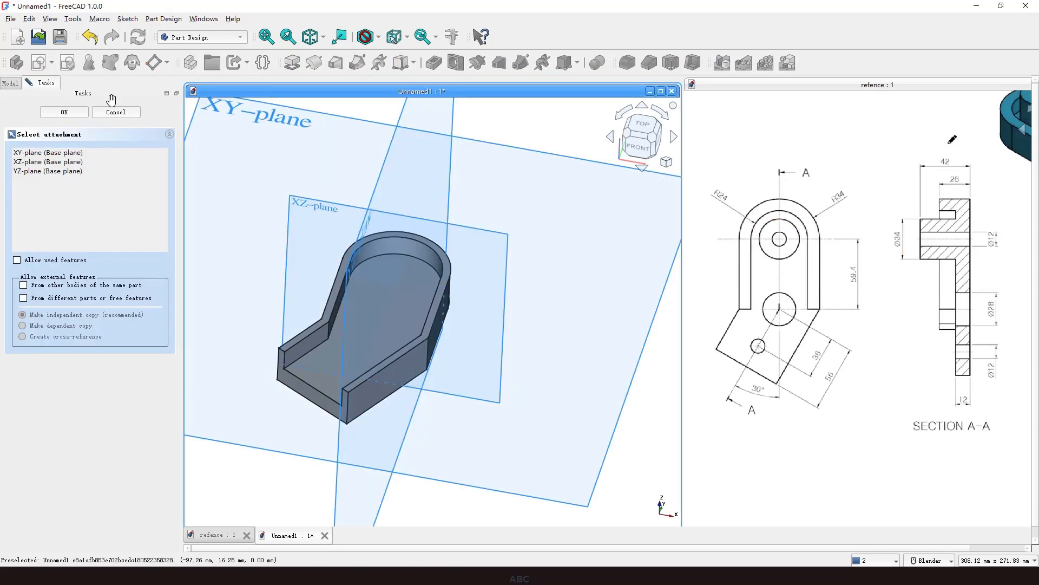
{"action": "scroll", "coordinate": [446, 239], "scroll_direction": "down", "scroll_amount": 3}
{"action": "scroll", "coordinate": [445, 238], "scroll_direction": "down", "scroll_amount": 2}
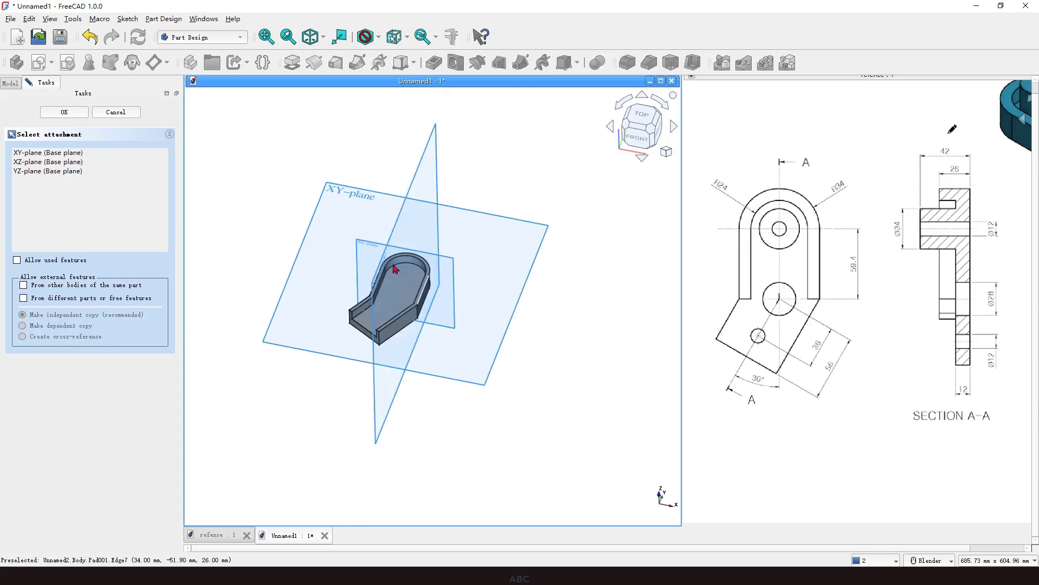
{"action": "left_click", "coordinate": [389, 236]}
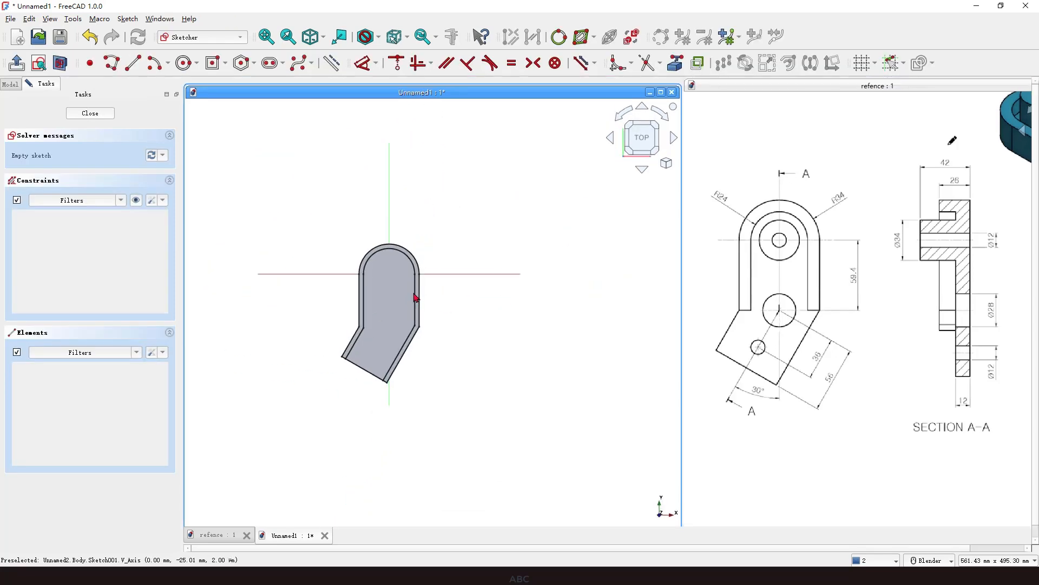
{"action": "scroll", "coordinate": [399, 287], "scroll_direction": "up", "scroll_amount": 1}
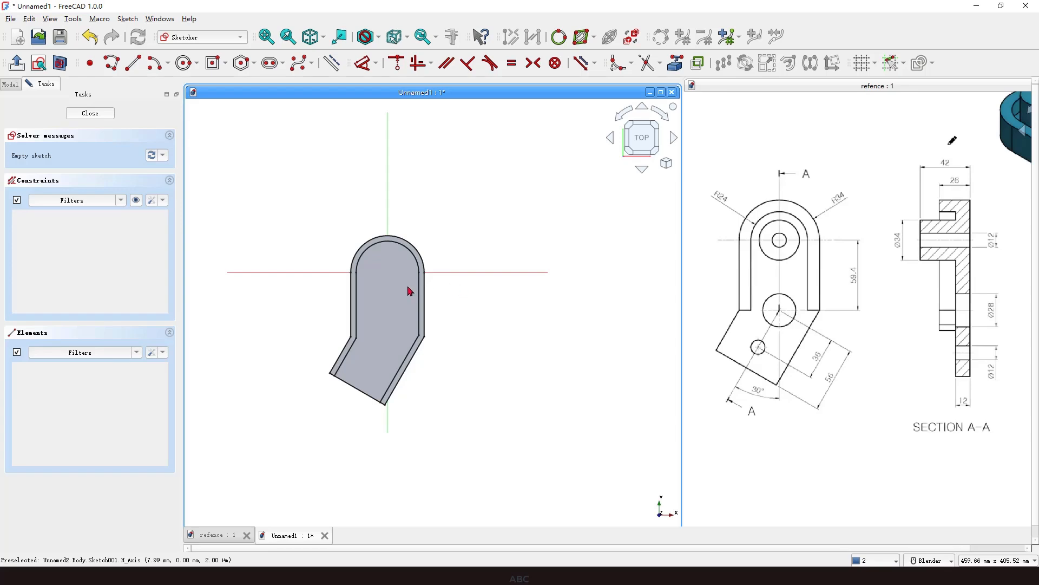
{"action": "left_click_drag", "start_coordinate": [378, 272], "coordinate": [394, 272]}
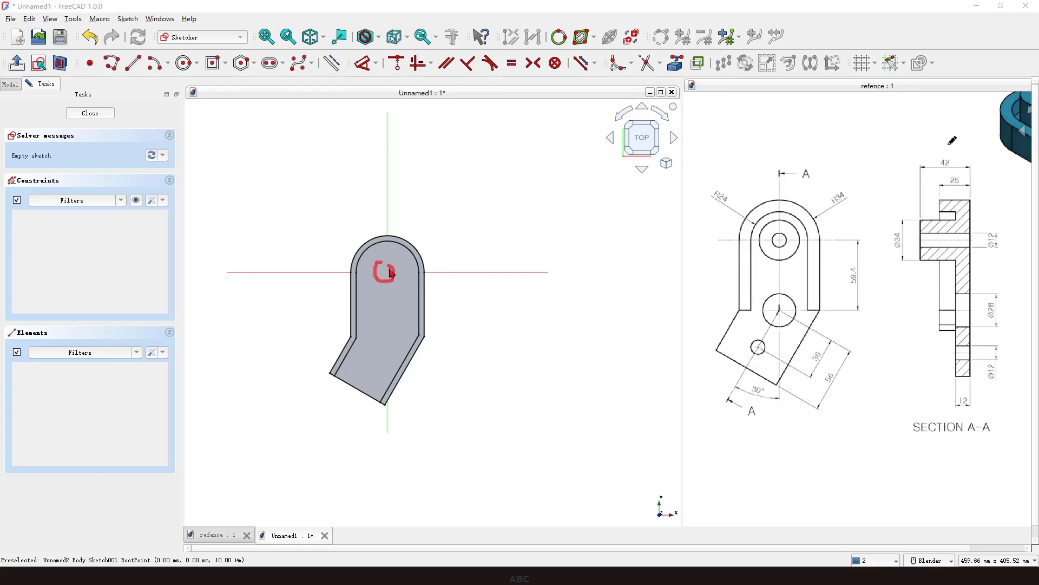
{"action": "key", "text": "Escape"}
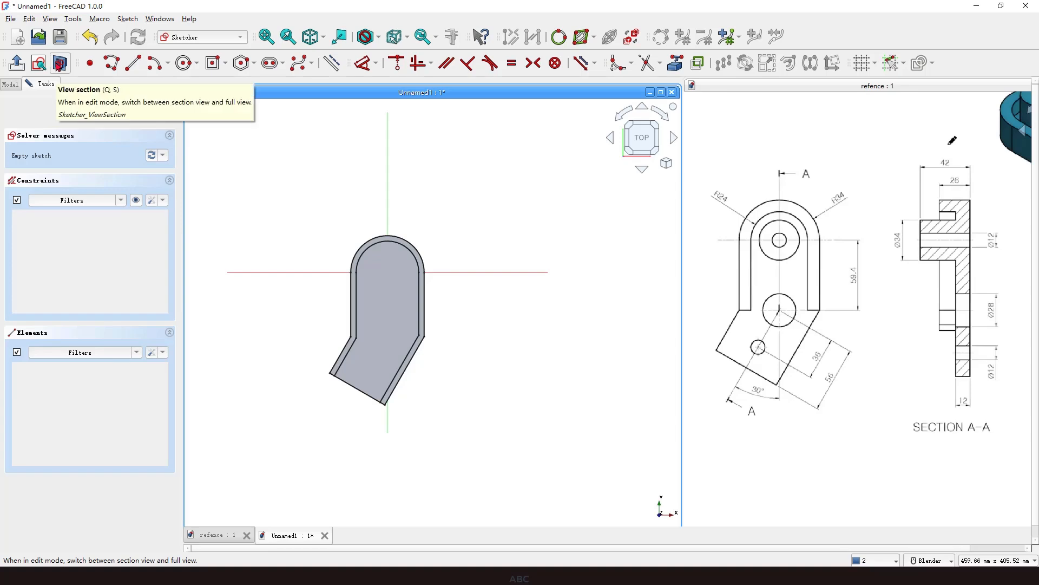
{"action": "left_click", "coordinate": [60, 64]}
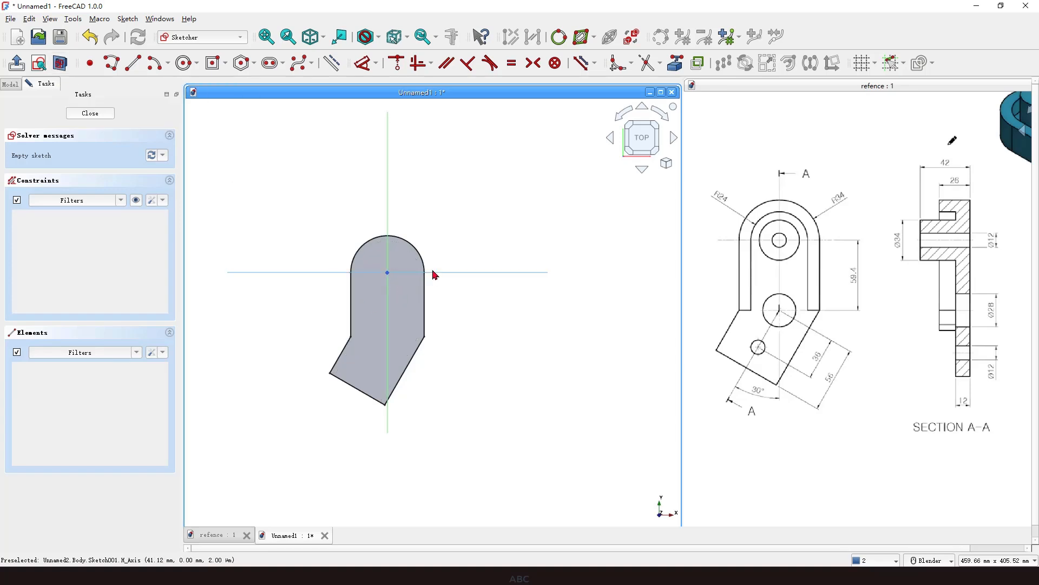
Draw a circle centred at the origin, set its diameter to 34 mm, and close the sketch.
{"action": "left_click", "coordinate": [184, 62]}
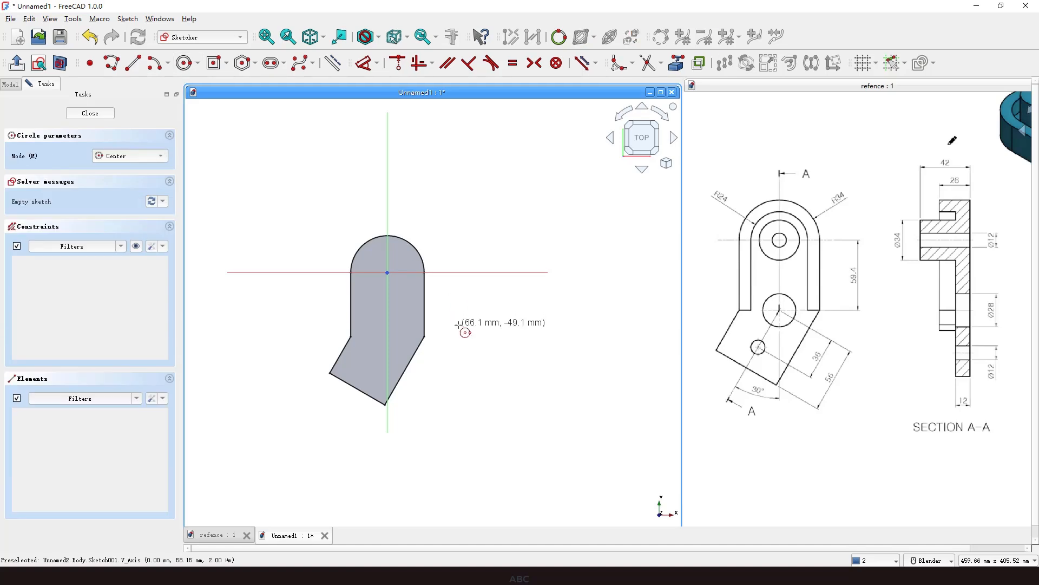
{"action": "left_click", "coordinate": [388, 272]}
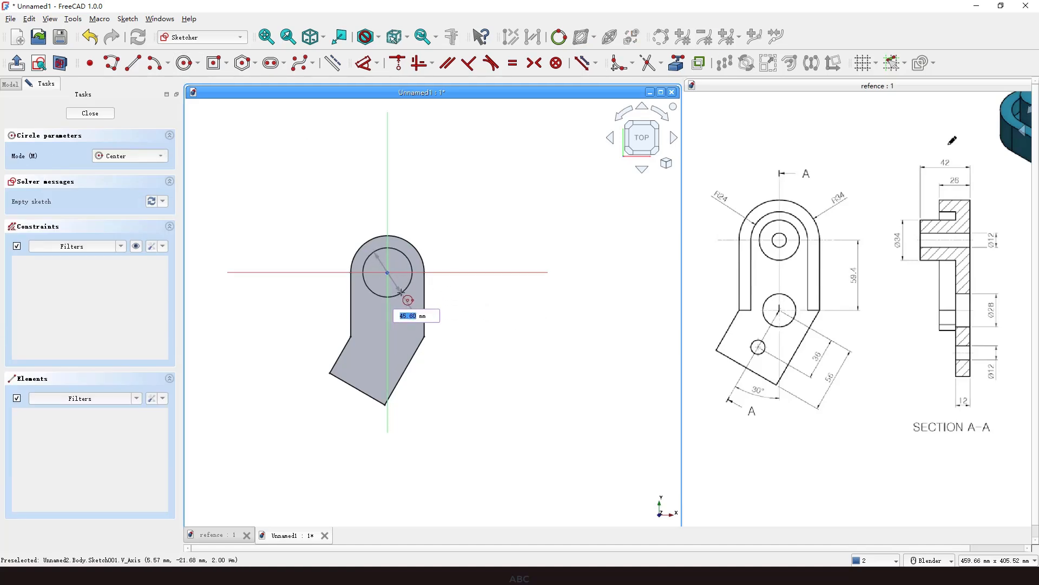
{"action": "left_click", "coordinate": [401, 293]}
{"action": "right_click", "coordinate": [427, 249]}
{"action": "left_click", "coordinate": [410, 258]}
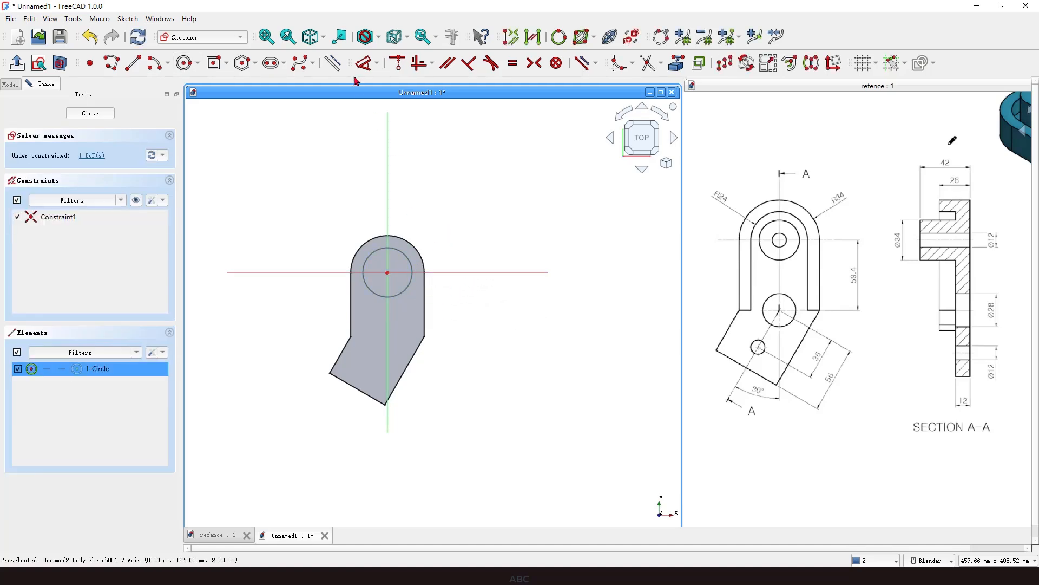
{"action": "left_click", "coordinate": [362, 63]}
{"action": "left_click", "coordinate": [463, 216]}
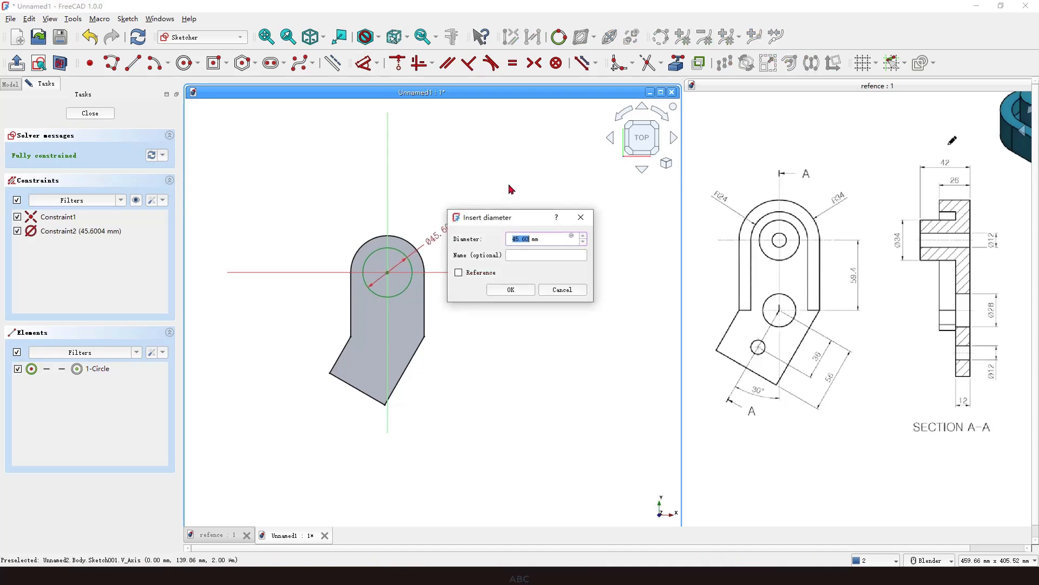
{"action": "key", "text": "Return"}
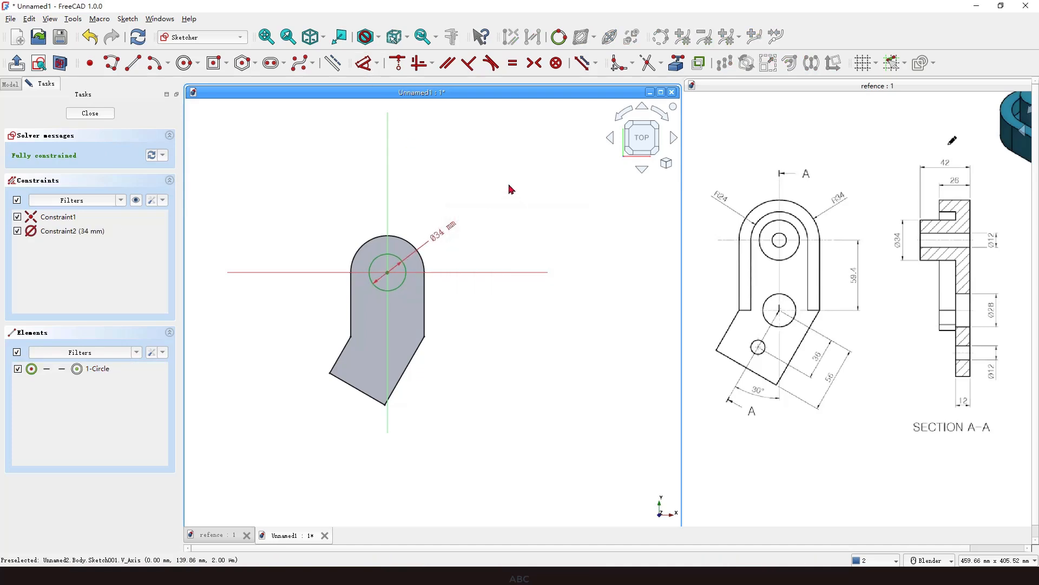
{"action": "left_click", "coordinate": [91, 115]}
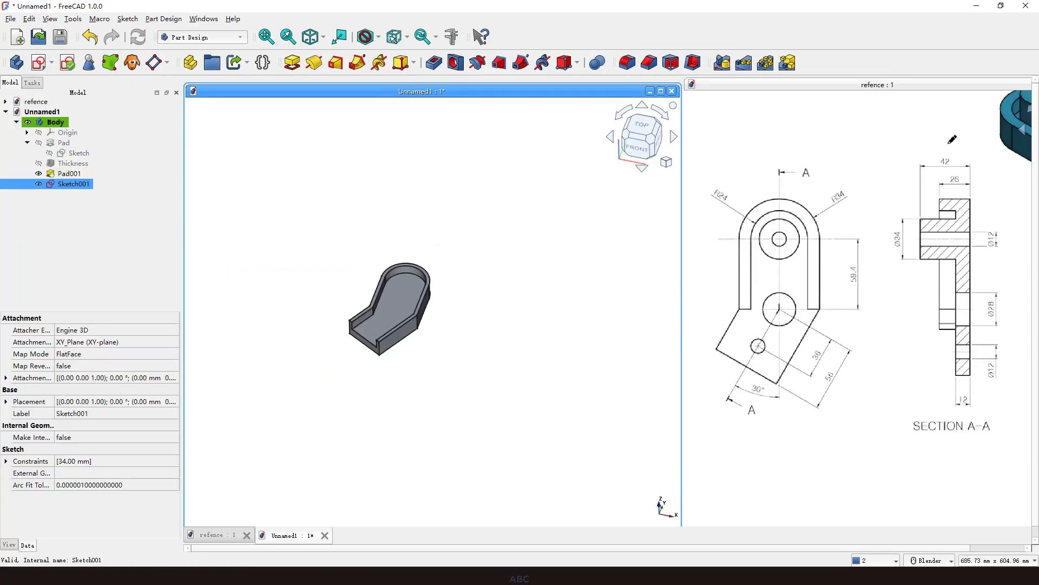
Pad the 34 mm circle sketch 42 mm to form the cylindrical boss.
{"action": "left_click", "coordinate": [290, 64]}
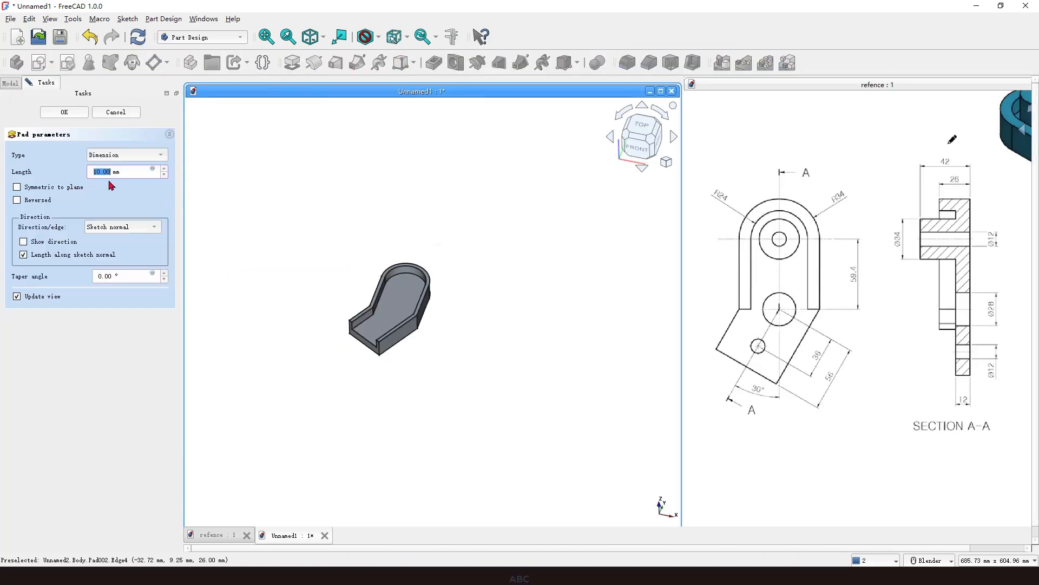
{"action": "mouse_move", "coordinate": [959, 144]}
{"action": "left_mouse_down"}
{"action": "mouse_move", "coordinate": [944, 172]}
{"action": "mouse_move", "coordinate": [951, 156]}
{"action": "left_mouse_up"}
{"action": "left_click", "coordinate": [374, 392]}
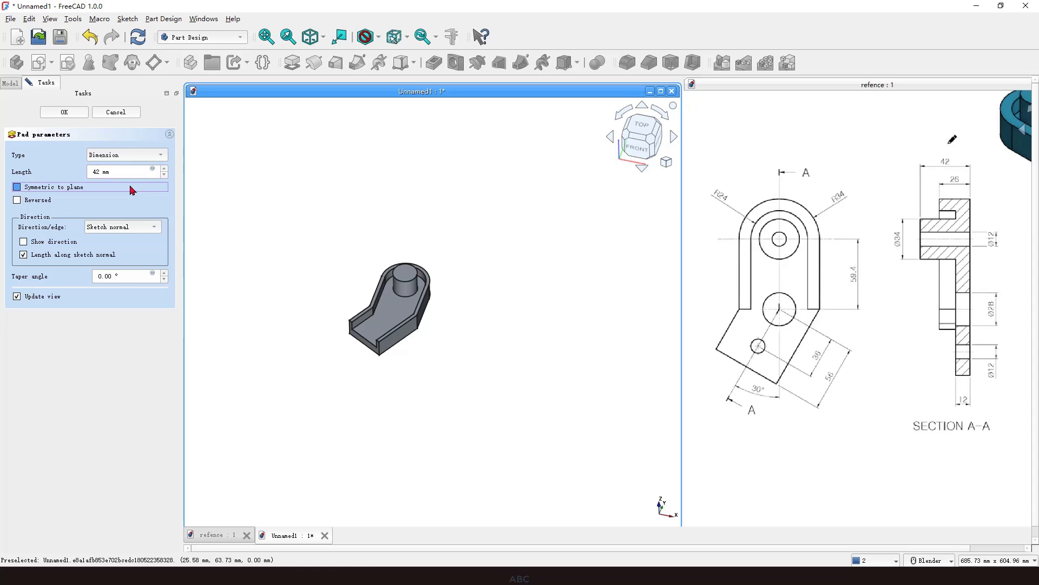
{"action": "mouse_move", "coordinate": [395, 362]}
{"action": "middle_mouse_down"}
{"action": "mouse_move", "coordinate": [360, 335]}
{"action": "mouse_move", "coordinate": [385, 357]}
{"action": "middle_mouse_up"}
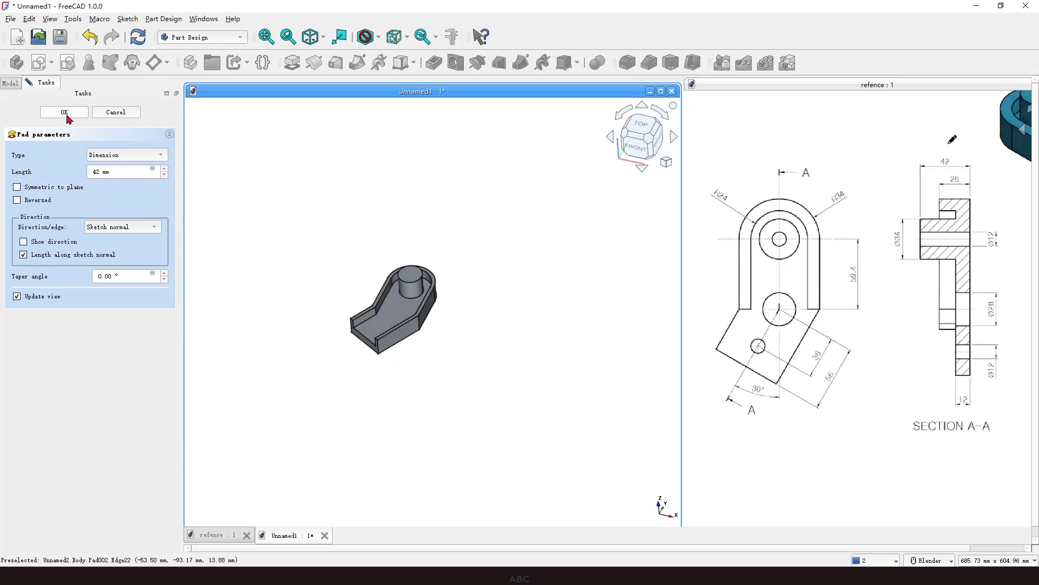
{"action": "left_click", "coordinate": [65, 113]}
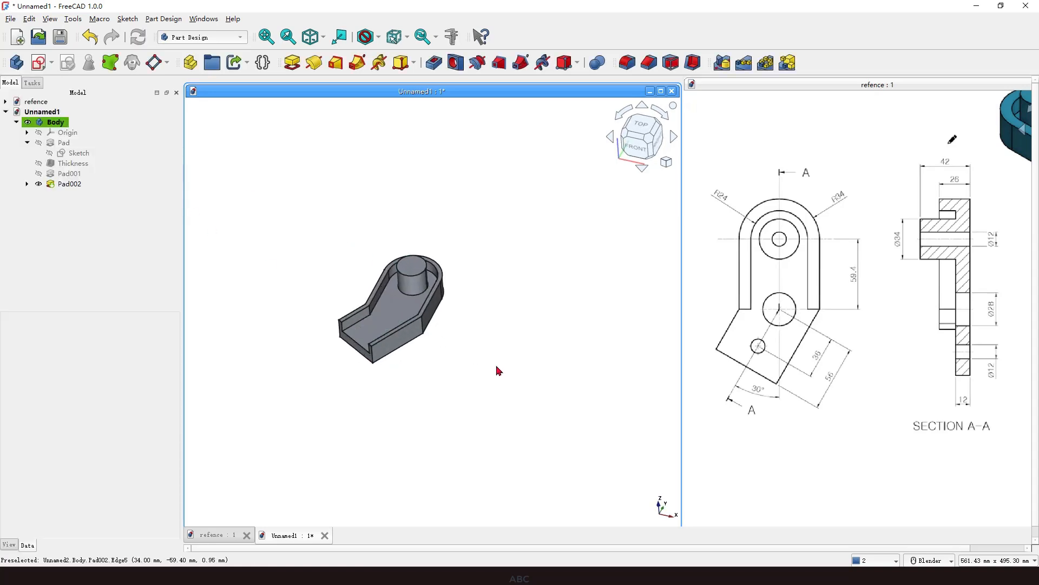
{"action": "key", "text": "ctrl+2"}
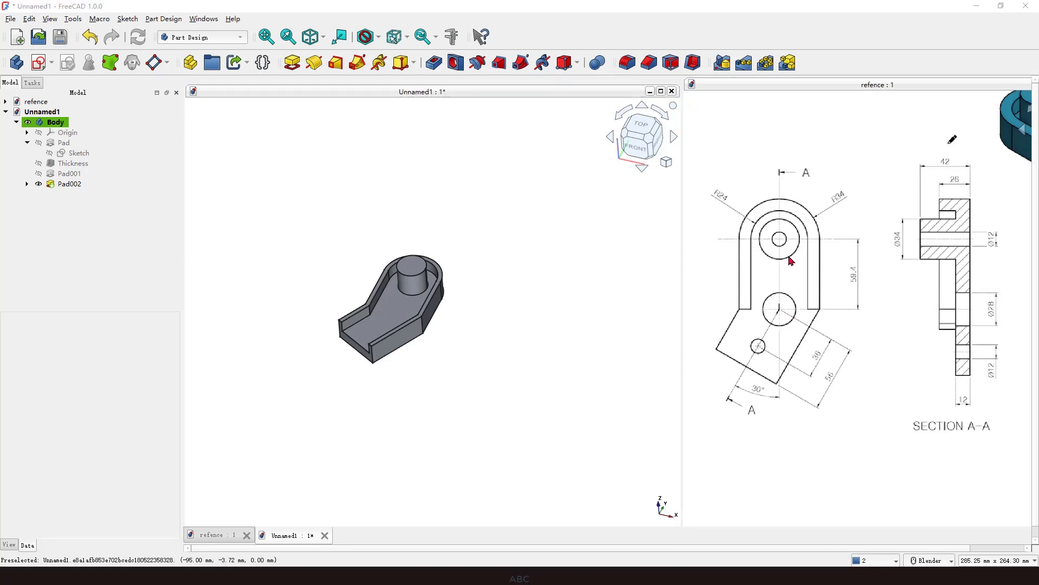
{"action": "left_click_drag", "start_coordinate": [985, 240], "coordinate": [1006, 240]}
{"action": "left_click_drag", "start_coordinate": [993, 333], "coordinate": [1005, 316]}
{"action": "mouse_move", "coordinate": [981, 375]}
{"action": "left_mouse_down"}
{"action": "mouse_move", "coordinate": [989, 385]}
{"action": "mouse_move", "coordinate": [1002, 368]}
{"action": "left_mouse_up"}
{"action": "key", "text": "Escape"}
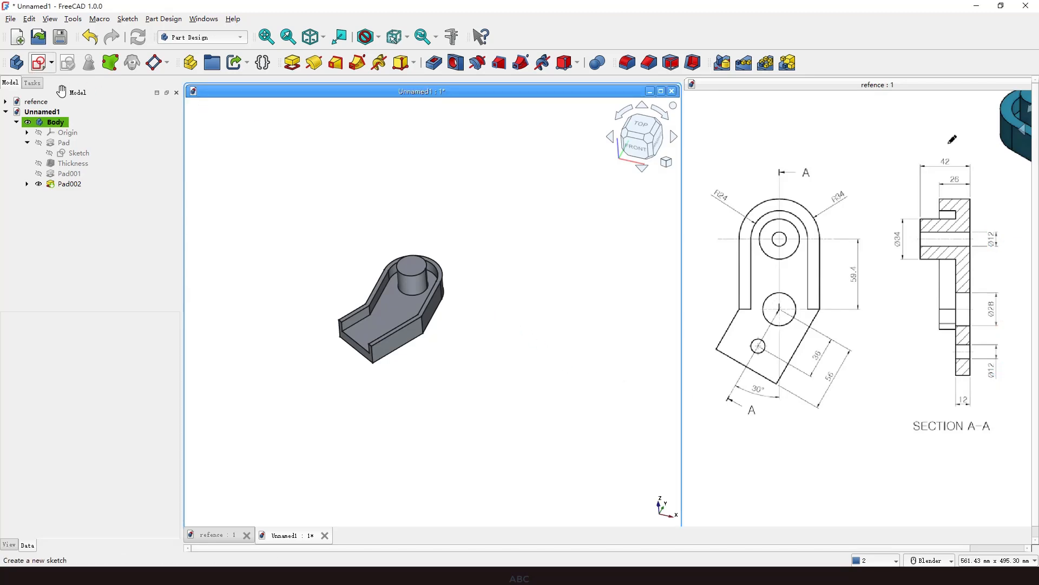
Start another sketch on the XY plane and turn on section view.
{"action": "left_click", "coordinate": [39, 63]}
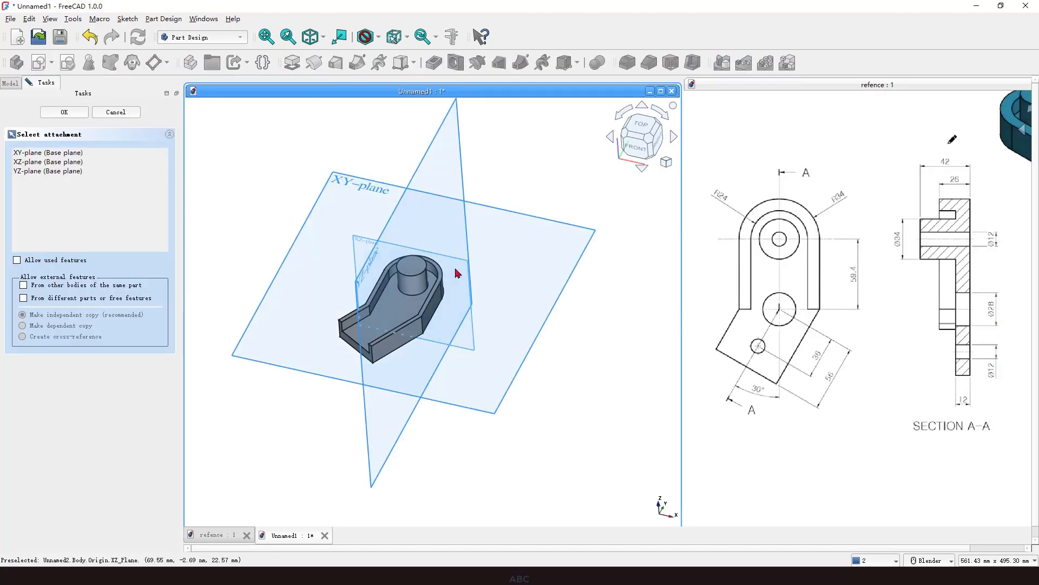
{"action": "left_click", "coordinate": [341, 182]}
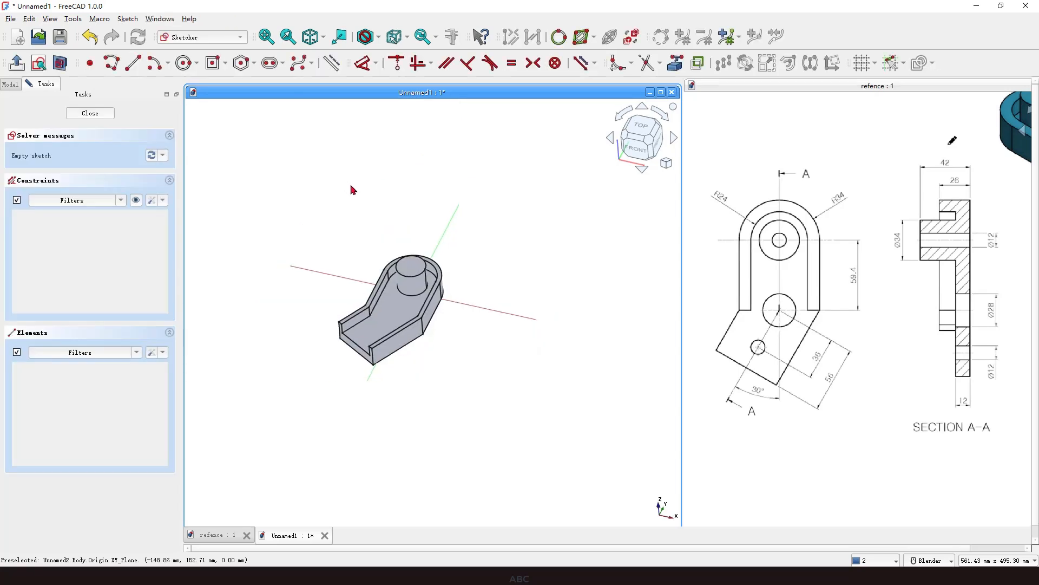
{"action": "left_click", "coordinate": [60, 64]}
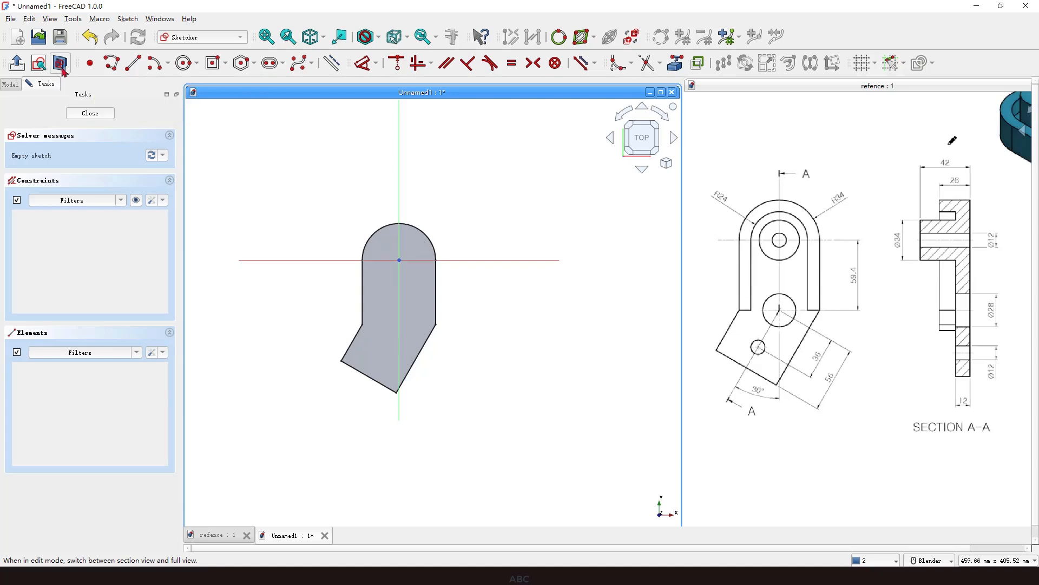
Draw three circles: one at the origin, one on the vertical axis below it, and one in the angled lower arm.
{"action": "left_click", "coordinate": [184, 64]}
{"action": "scroll", "coordinate": [401, 263], "scroll_direction": "up", "scroll_amount": 1}
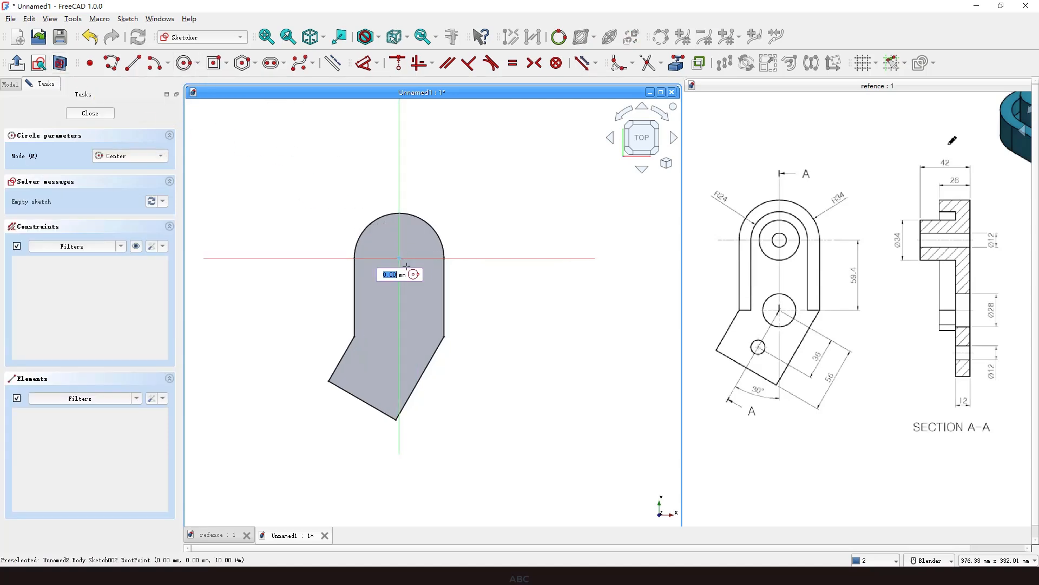
{"action": "left_click", "coordinate": [401, 259]}
{"action": "left_click", "coordinate": [414, 274]}
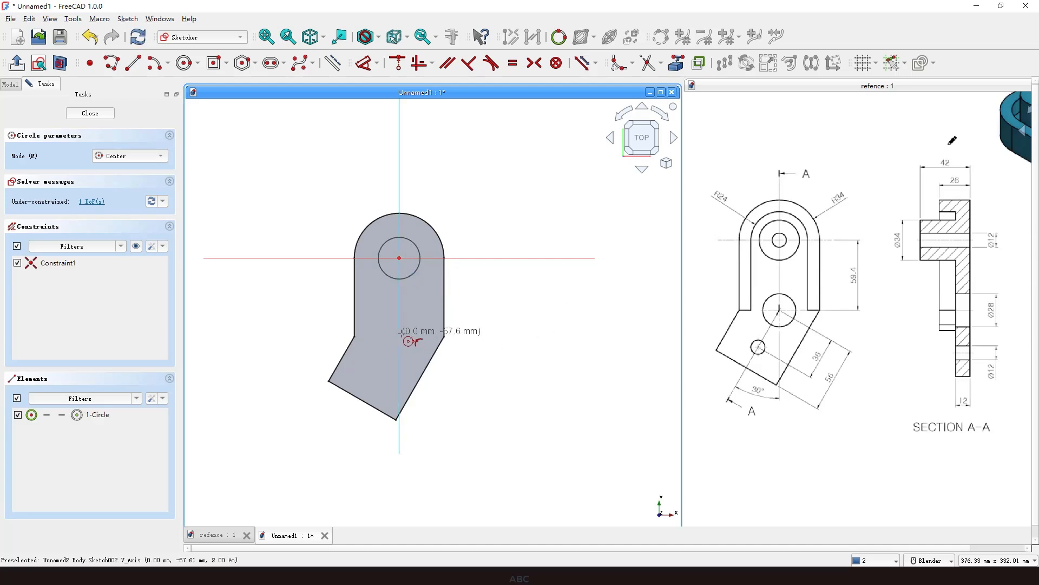
{"action": "scroll", "coordinate": [393, 360], "scroll_direction": "up", "scroll_amount": 1}
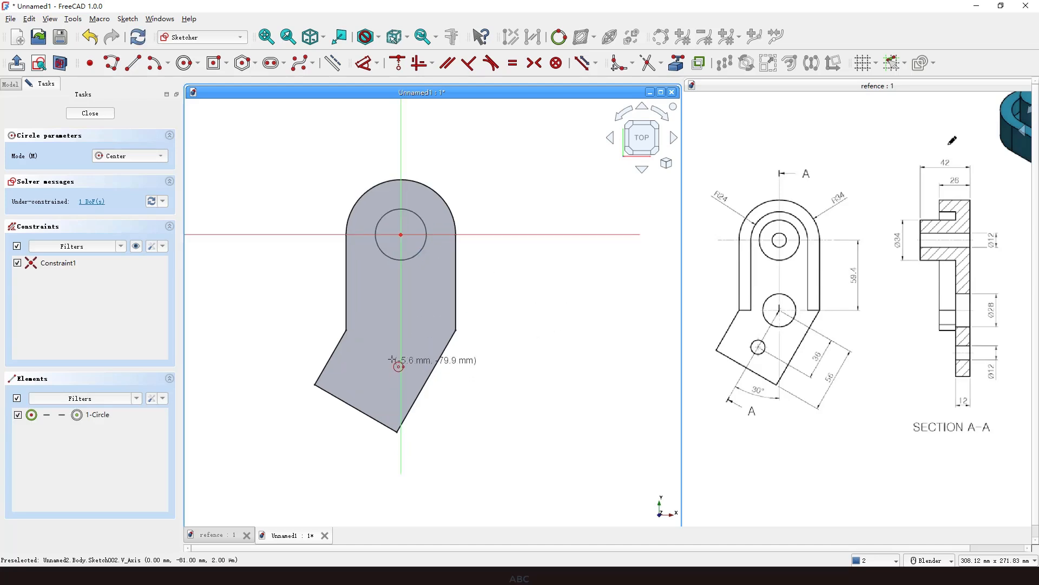
{"action": "left_click", "coordinate": [401, 319]}
{"action": "left_click", "coordinate": [414, 332]}
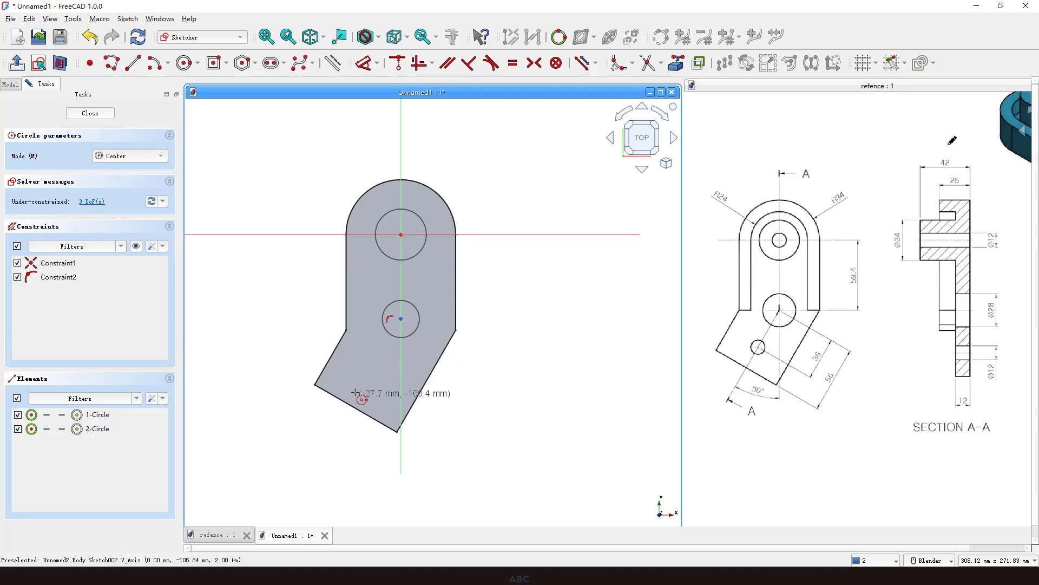
{"action": "left_click", "coordinate": [372, 378]}
{"action": "left_click", "coordinate": [382, 389]}
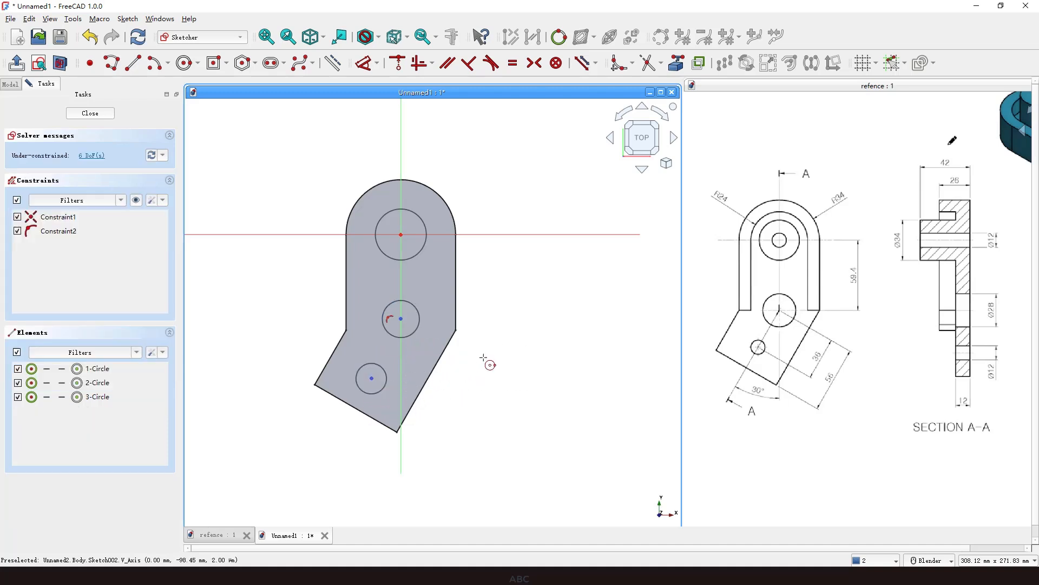
Constrain the origin circle and the lower-arm circle to be equal in size.
{"action": "left_click", "coordinate": [379, 369]}
{"action": "left_click", "coordinate": [413, 213]}
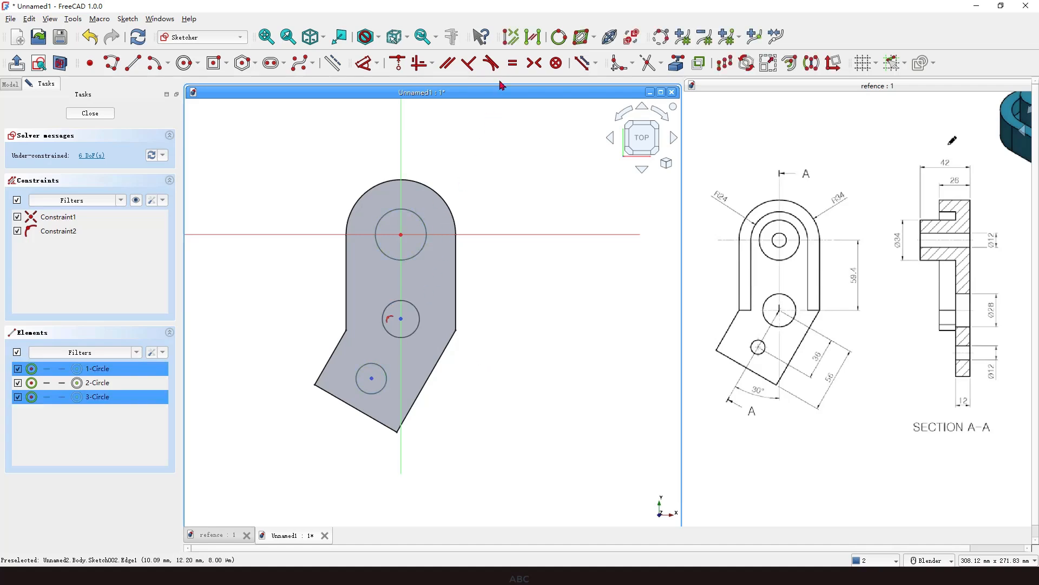
{"action": "left_click", "coordinate": [513, 63]}
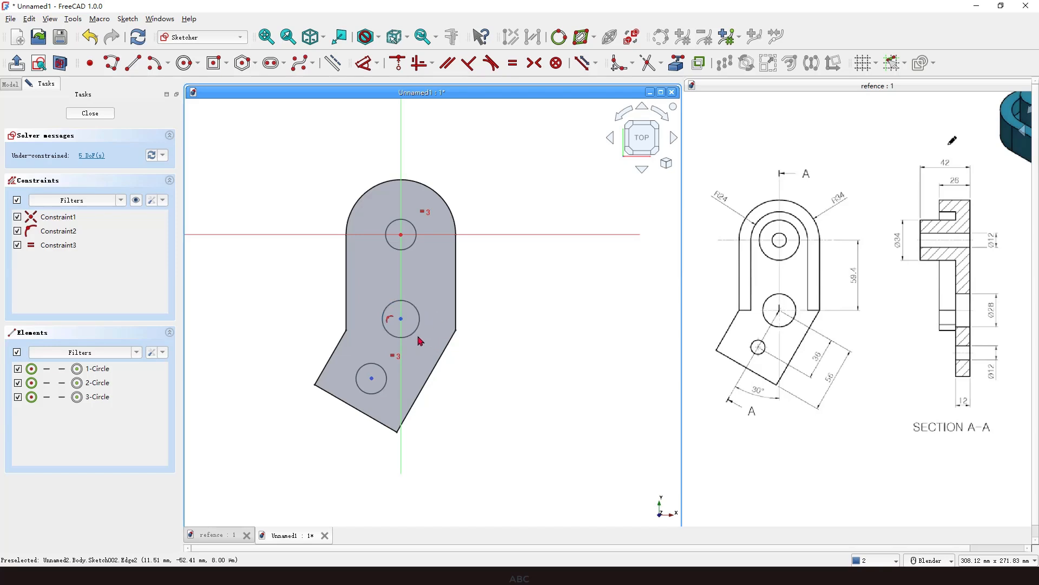
Set the vertical distance from the origin to the middle circle's centre to 59.4 mm.
{"action": "left_click", "coordinate": [402, 324]}
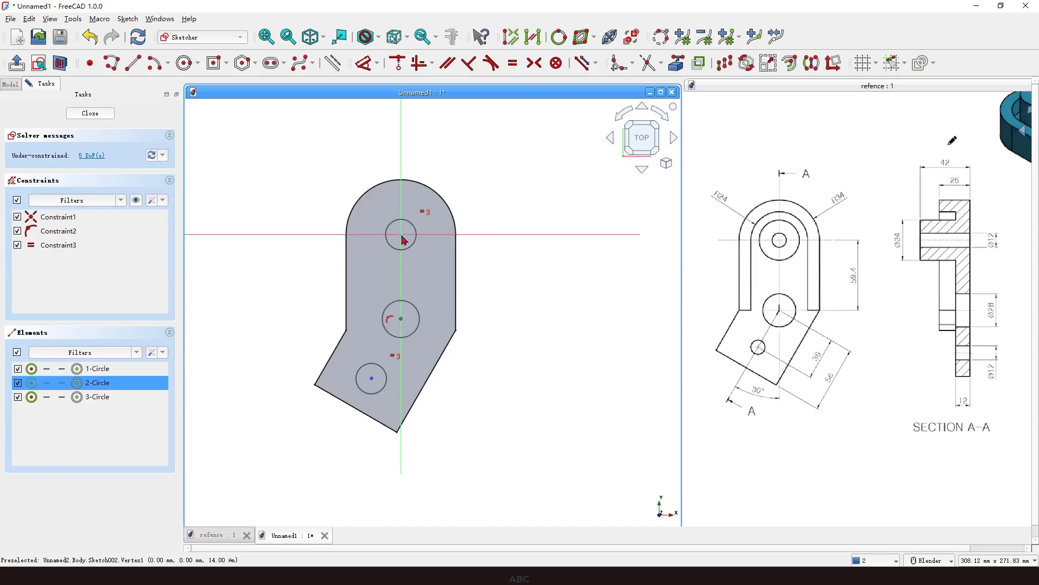
{"action": "left_click", "coordinate": [401, 234]}
{"action": "left_click", "coordinate": [372, 66]}
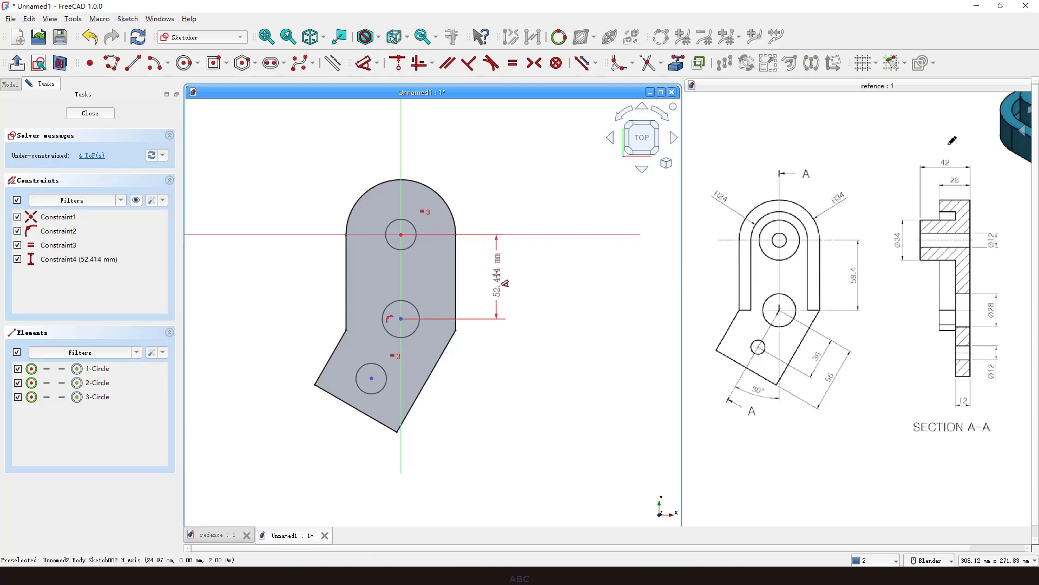
{"action": "left_click", "coordinate": [495, 278]}
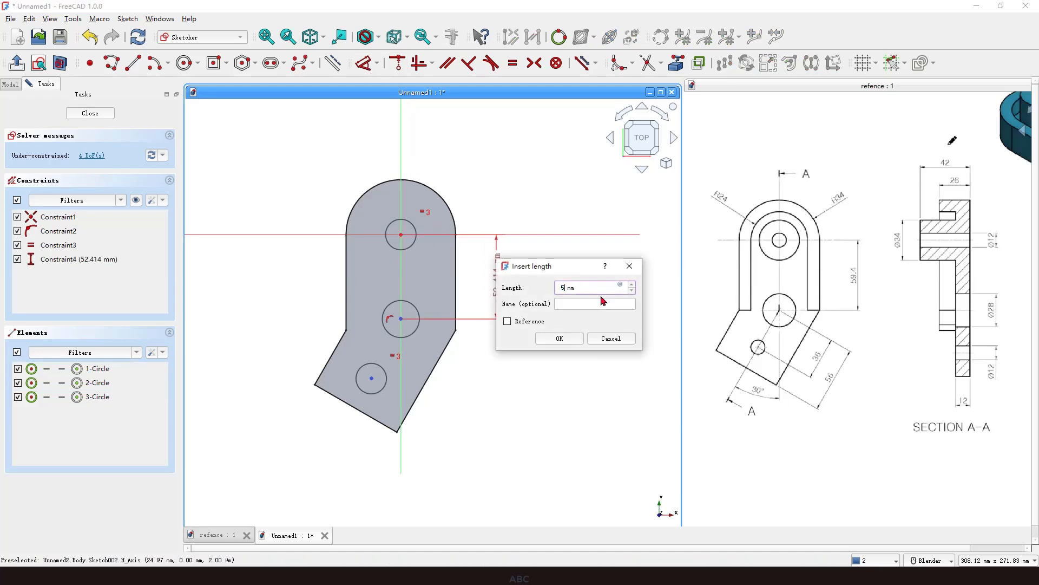
{"action": "type", "text": "4"}
{"action": "key", "text": "Return"}
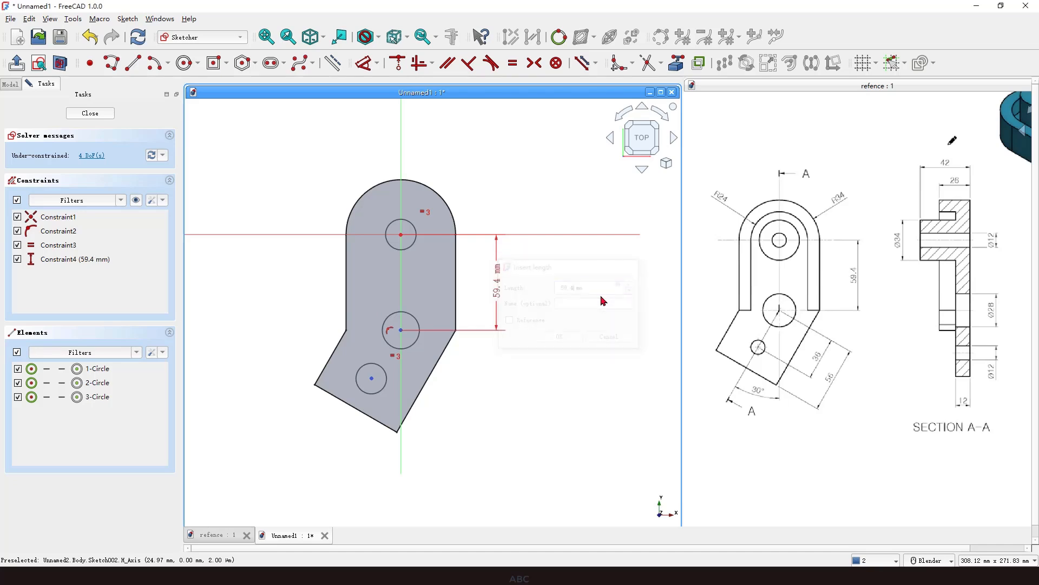
Set the diameter of the middle circle to 28 mm.
{"action": "left_click", "coordinate": [417, 323]}
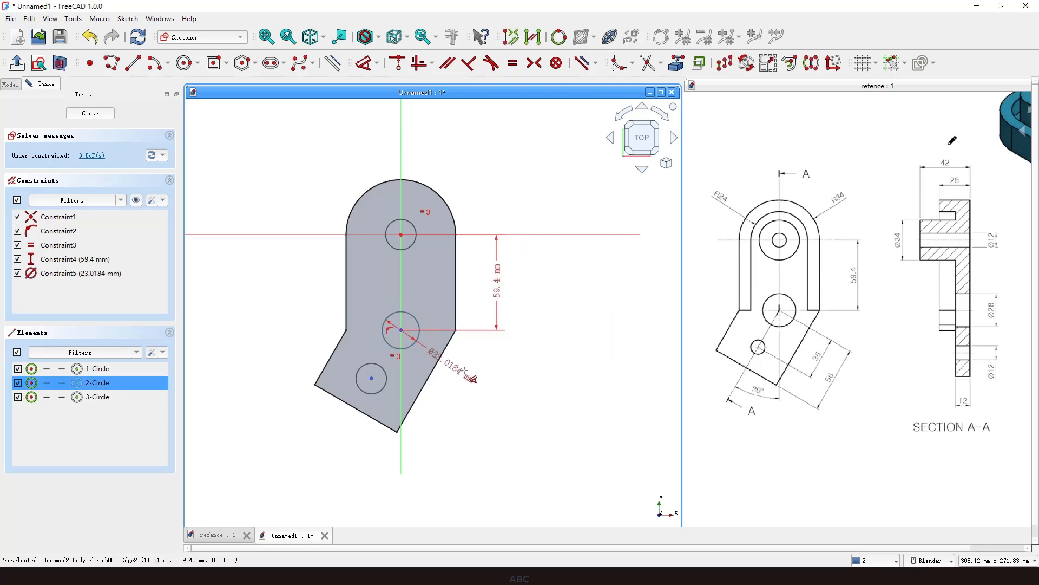
{"action": "left_click", "coordinate": [495, 364]}
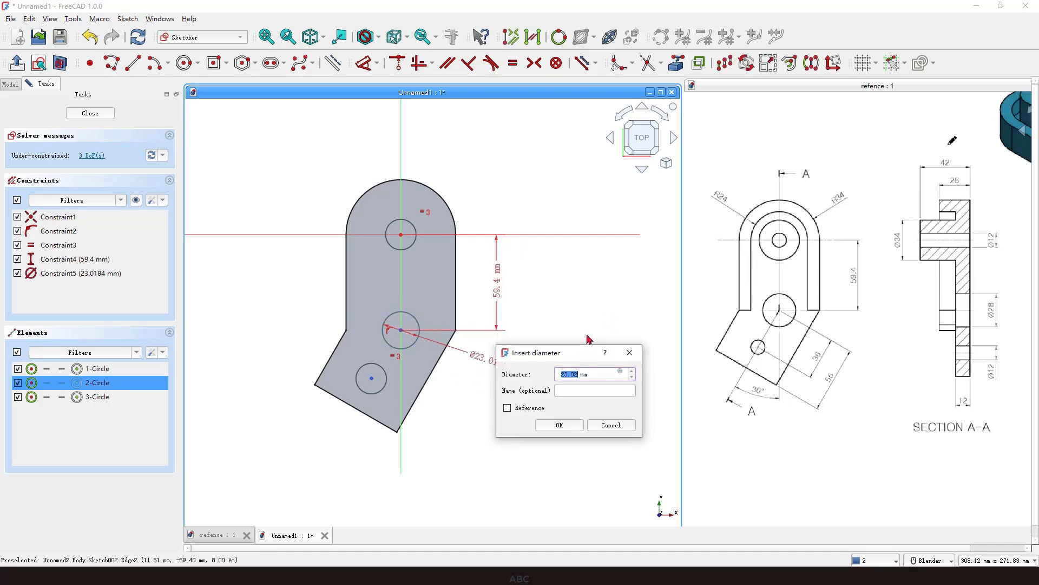
{"action": "key", "text": "Return"}
Set the diameter of the circle at the origin to 12 mm.
{"action": "left_click", "coordinate": [413, 223]}
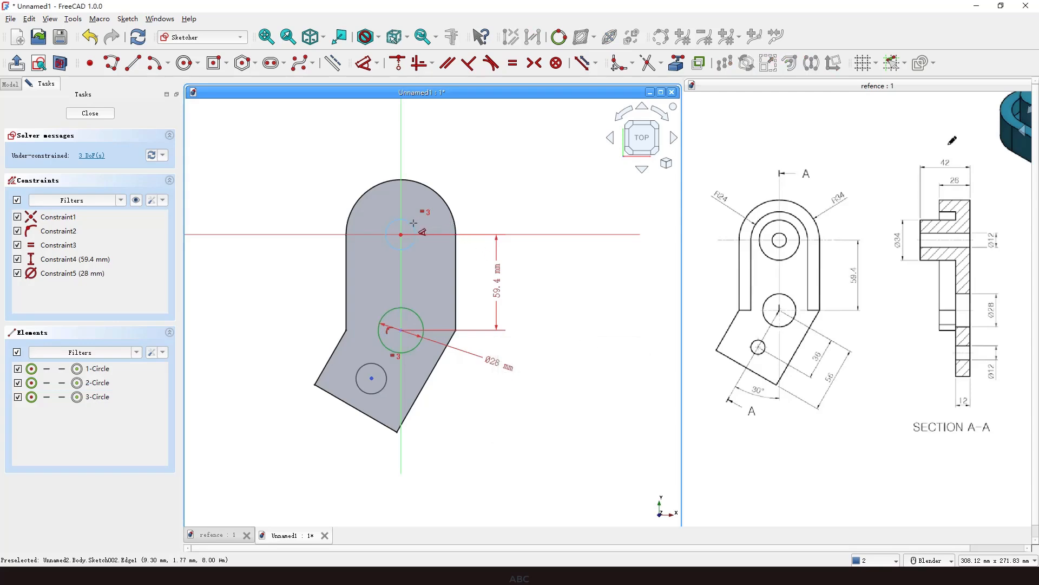
{"action": "left_click", "coordinate": [475, 160]}
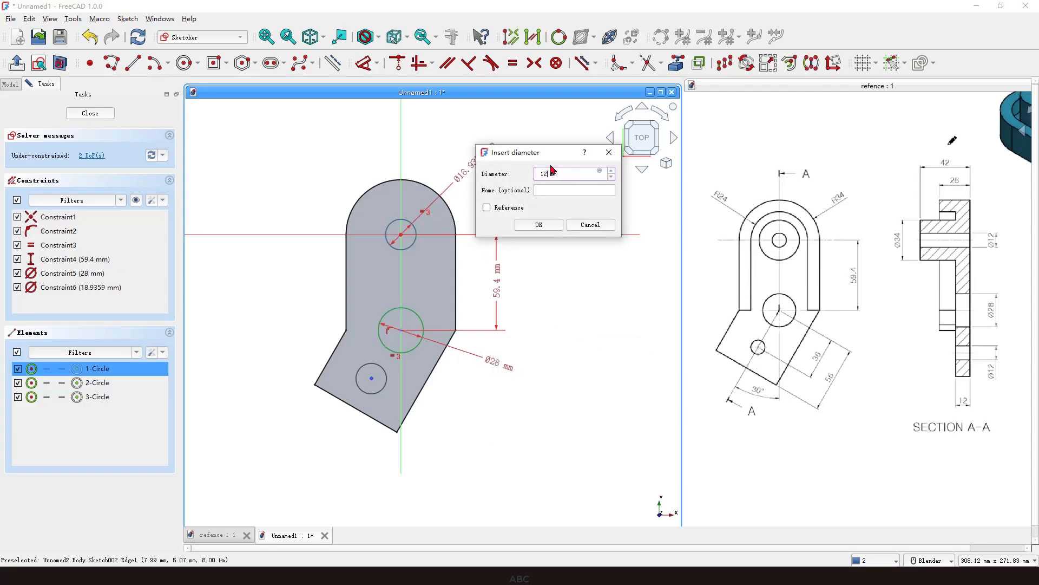
{"action": "key", "text": "Return"}
{"action": "scroll", "coordinate": [421, 433], "scroll_direction": "up", "scroll_amount": 1}
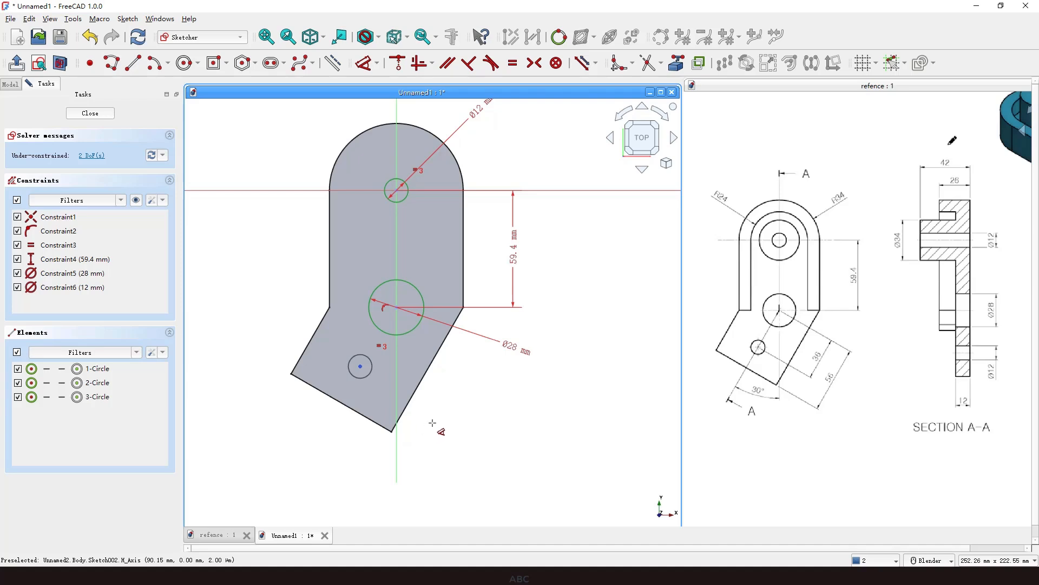
{"action": "right_click", "coordinate": [460, 414]}
{"action": "scroll", "coordinate": [355, 421], "scroll_direction": "up", "scroll_amount": 1}
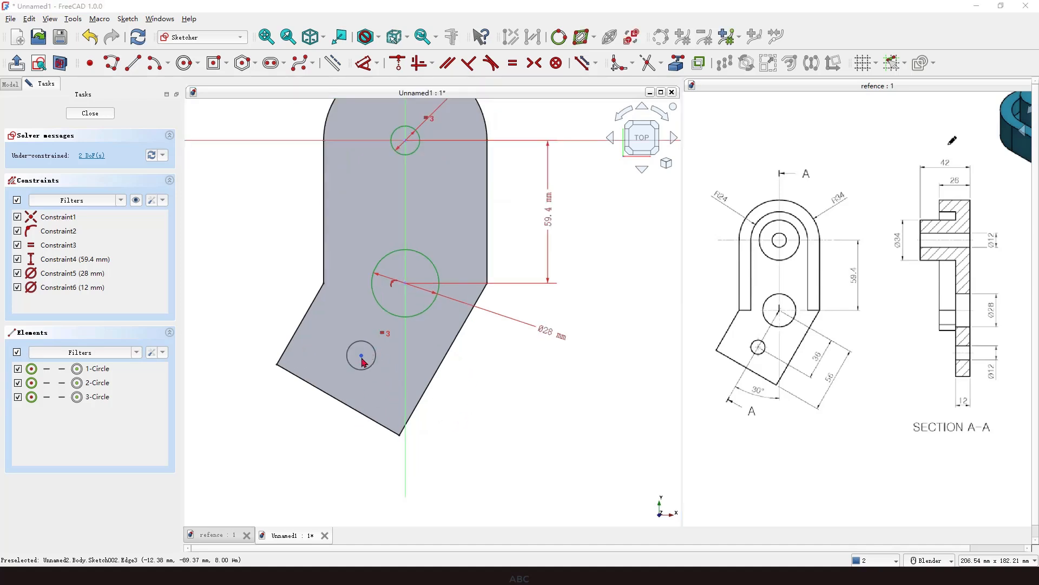
{"action": "left_click_drag", "start_coordinate": [360, 355], "coordinate": [395, 295]}
{"action": "left_click_drag", "start_coordinate": [353, 353], "coordinate": [375, 345]}
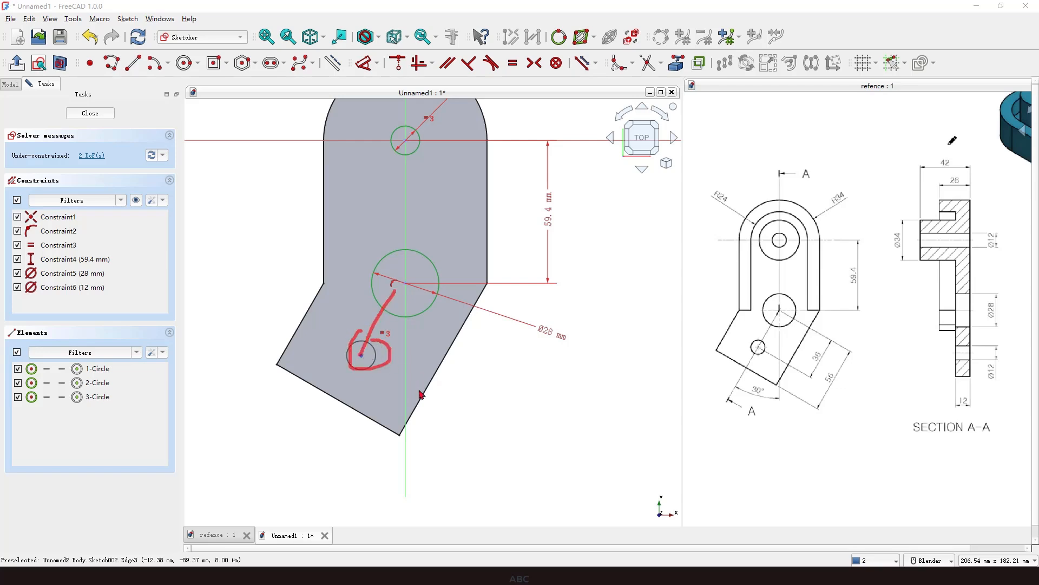
{"action": "key", "text": "Escape"}
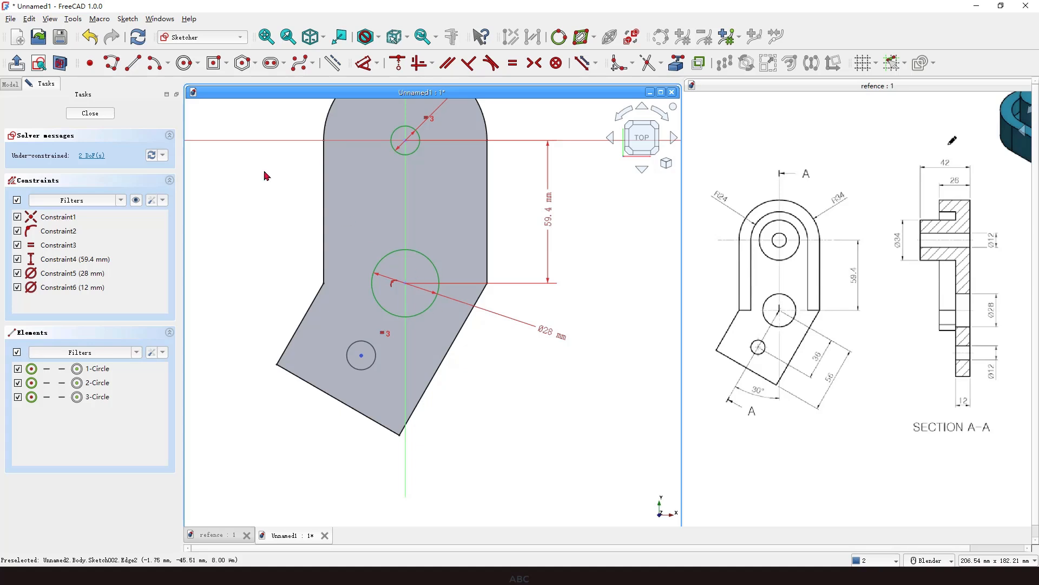
Draw a line from the middle circle's centre to the centre of the lower-arm circle.
{"action": "left_click", "coordinate": [133, 63]}
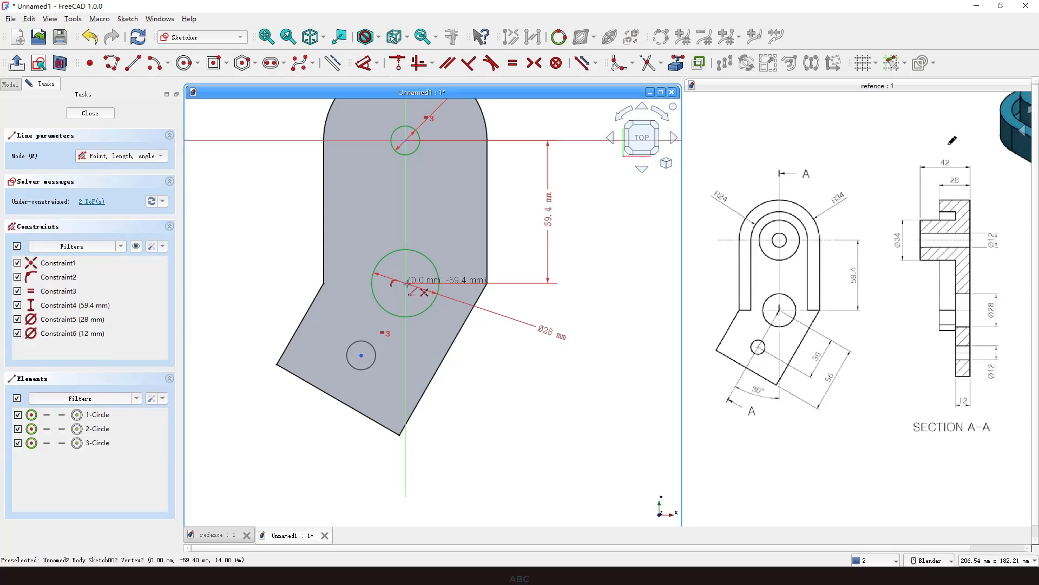
{"action": "left_click", "coordinate": [406, 283]}
{"action": "left_click", "coordinate": [361, 355]}
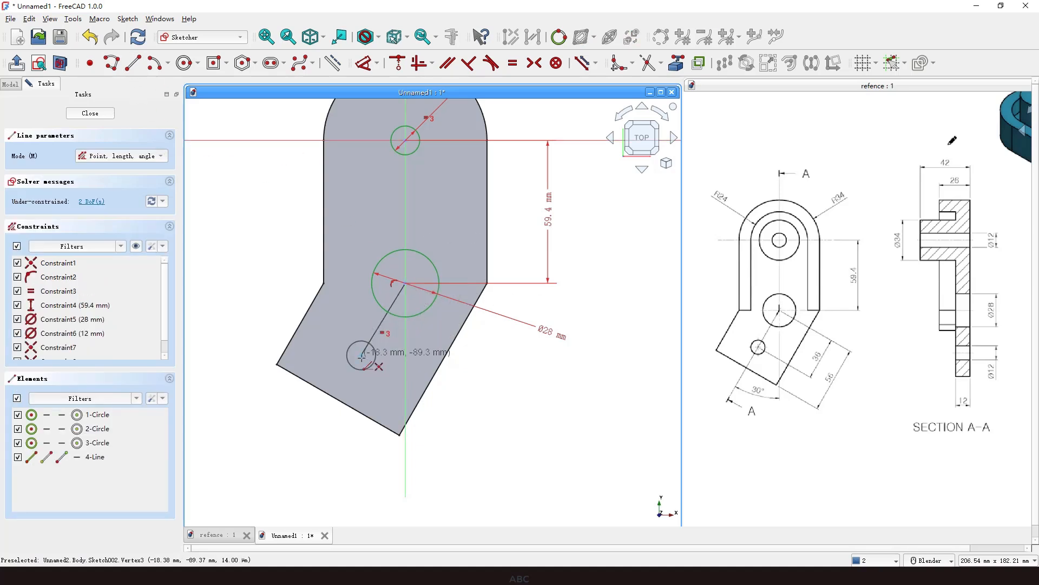
{"action": "right_click", "coordinate": [503, 379]}
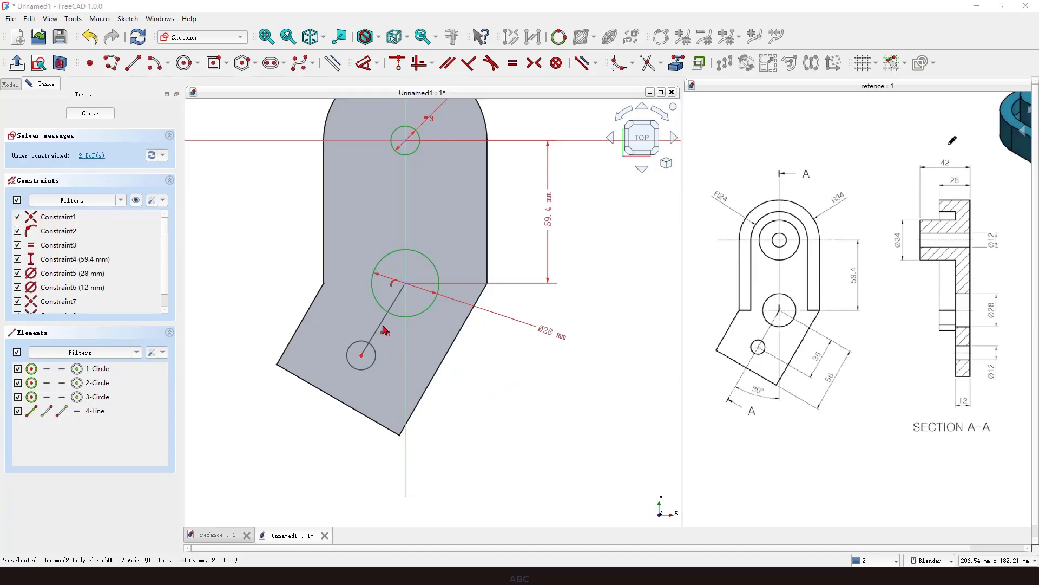
{"action": "left_click_drag", "start_coordinate": [455, 352], "coordinate": [423, 410]}
{"action": "key", "text": "Escape"}
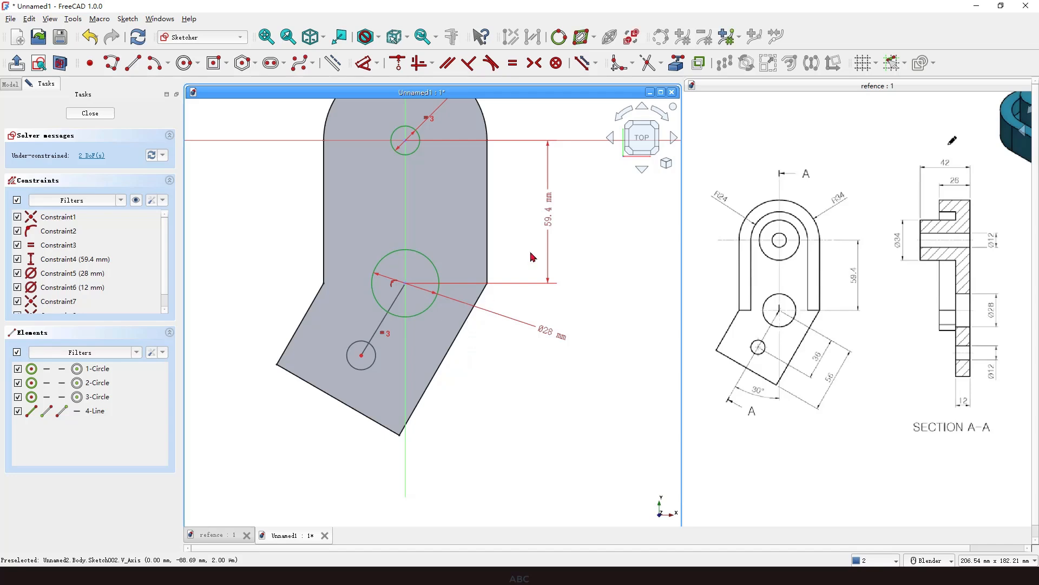
Link the angled arm's right edge as external geometry and make the connecting line parallel to it.
{"action": "left_click", "coordinate": [672, 67]}
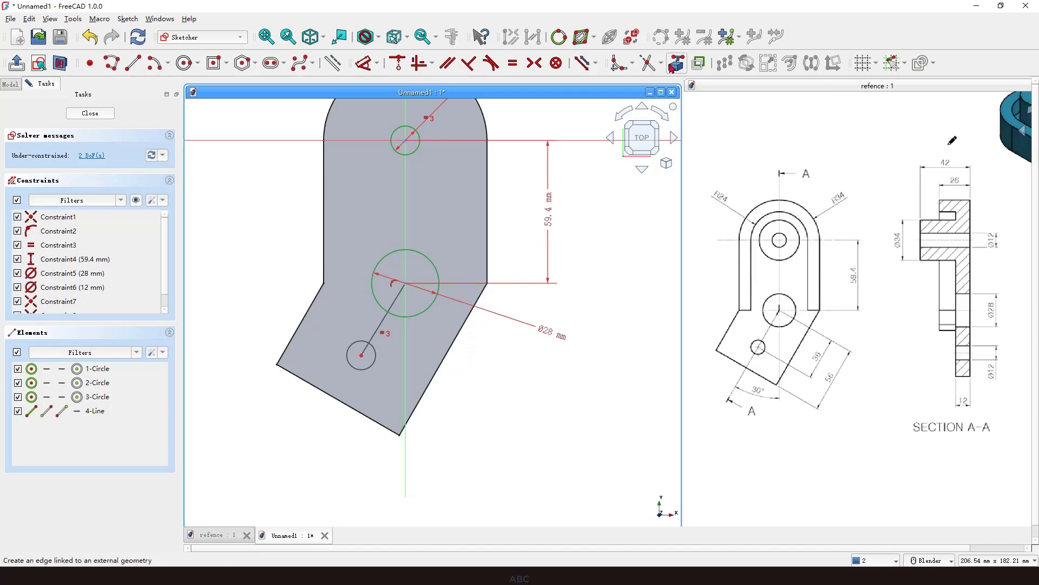
{"action": "left_click", "coordinate": [454, 341]}
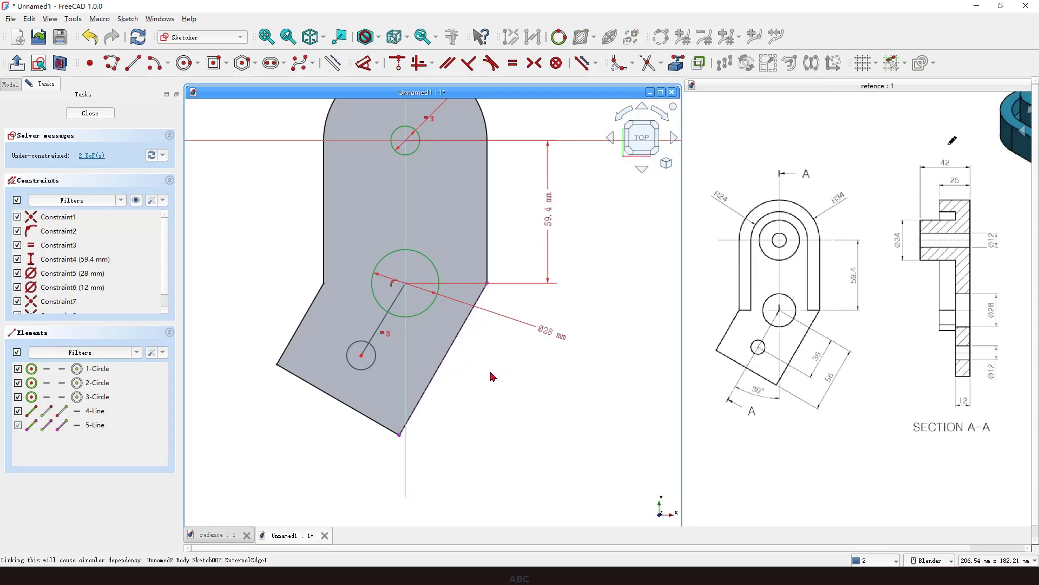
{"action": "left_click", "coordinate": [397, 301]}
{"action": "left_click", "coordinate": [452, 346]}
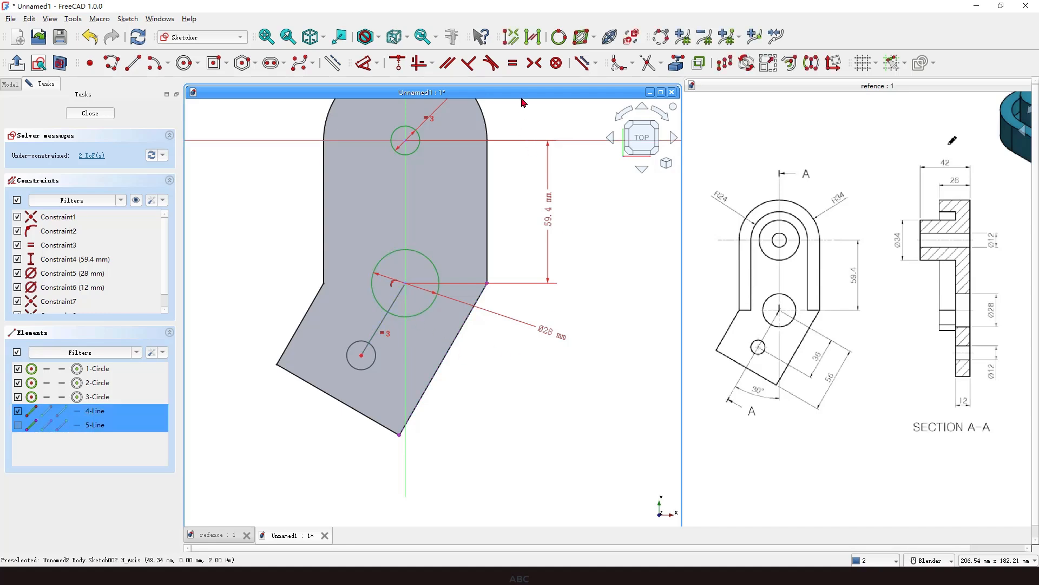
{"action": "left_click", "coordinate": [447, 63]}
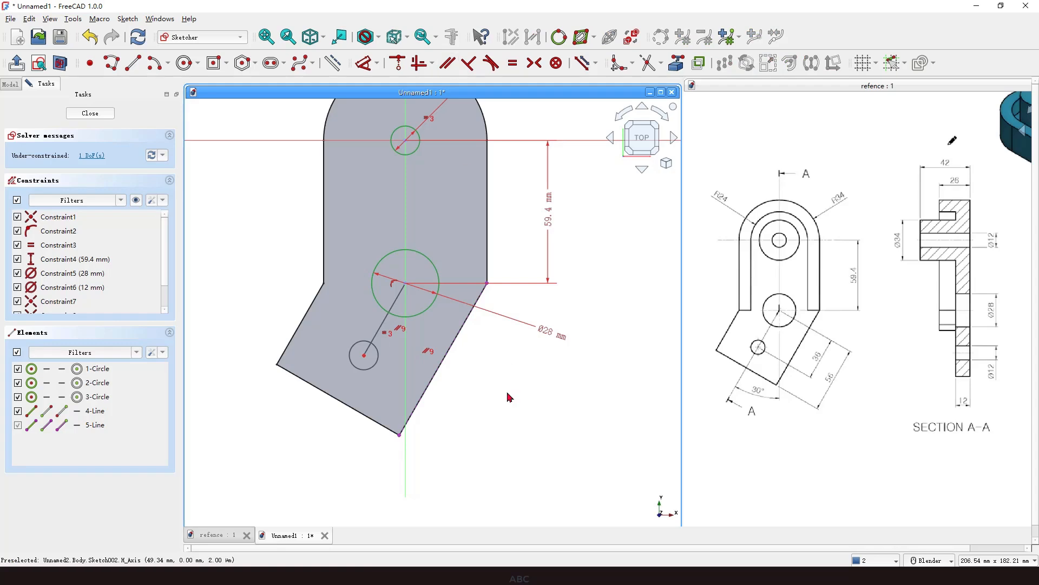
Turn the connecting line into construction geometry and set its length to 36 mm.
{"action": "left_click", "coordinate": [397, 298]}
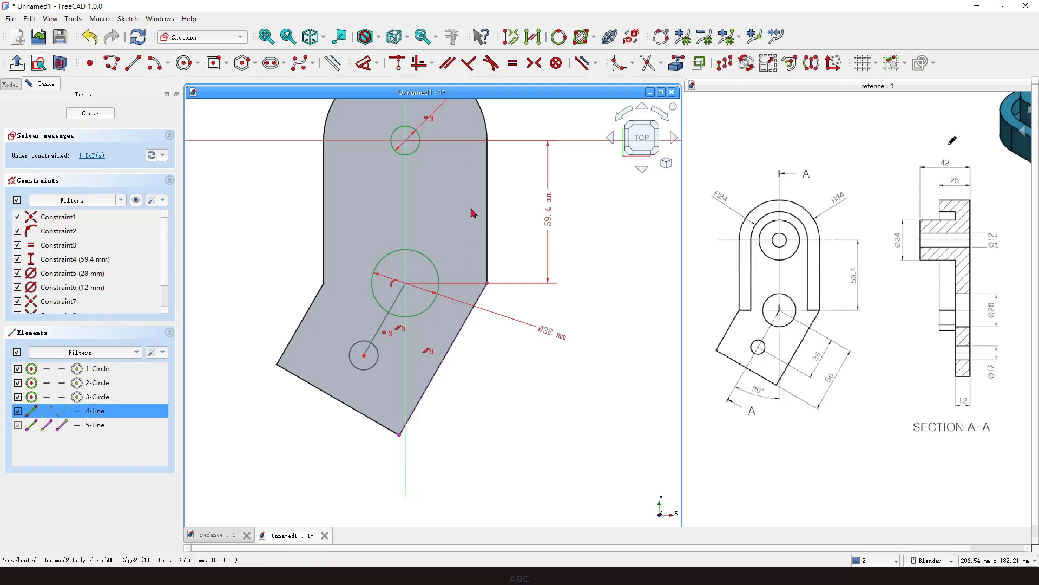
{"action": "left_click", "coordinate": [334, 63]}
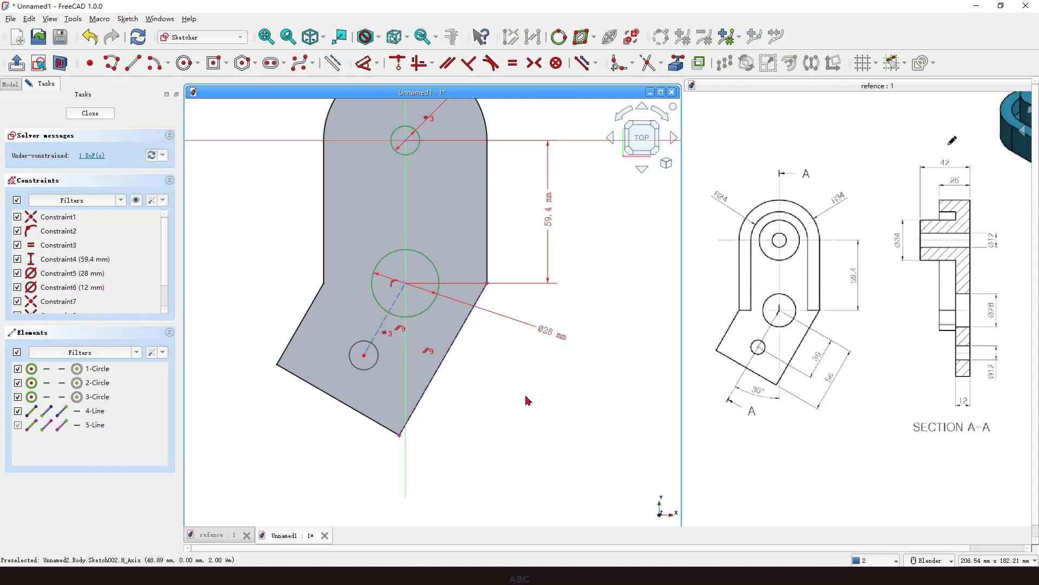
{"action": "left_click", "coordinate": [384, 319]}
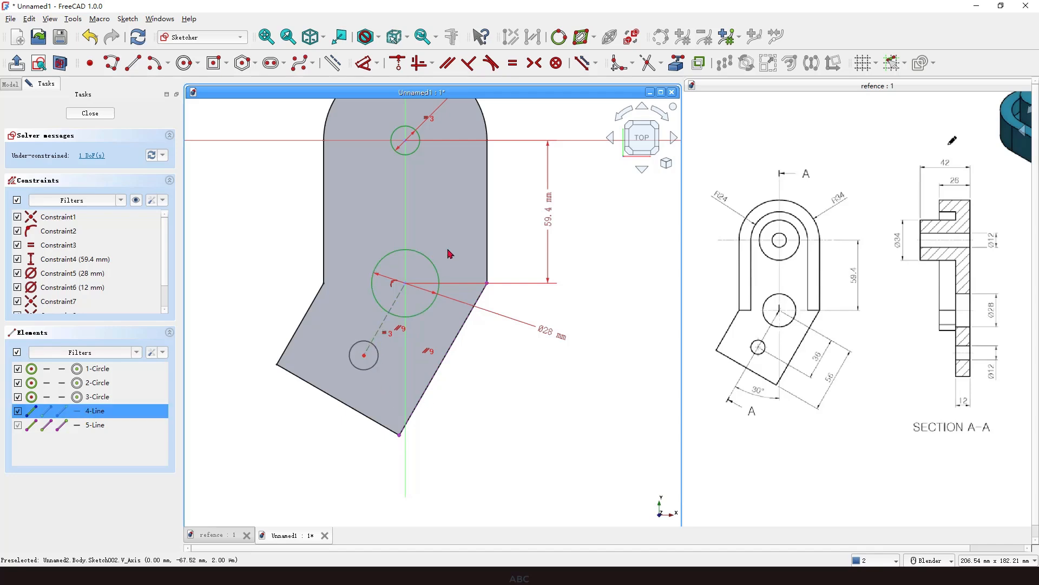
{"action": "left_click", "coordinate": [362, 63]}
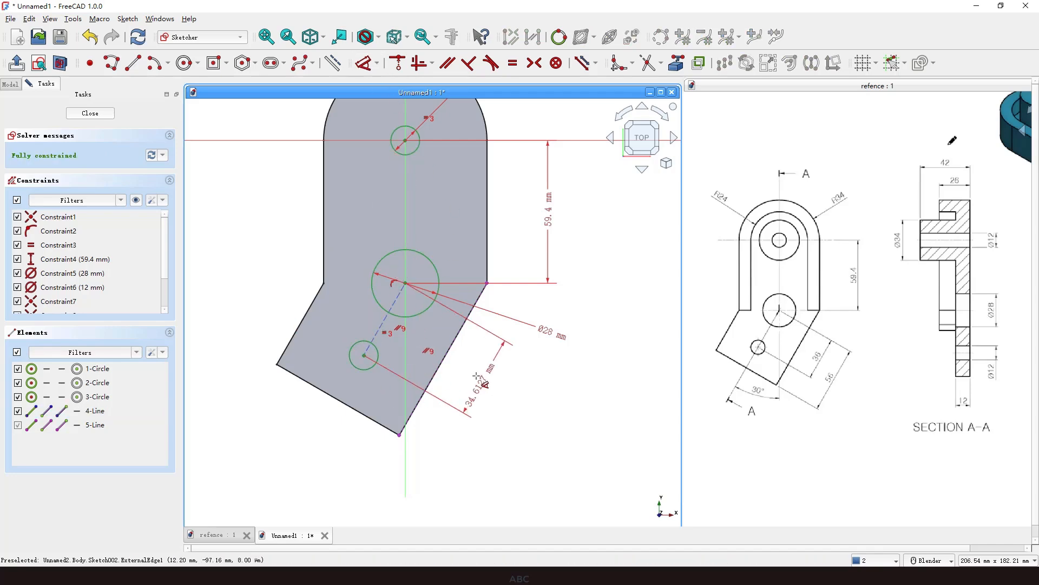
{"action": "left_click", "coordinate": [483, 373]}
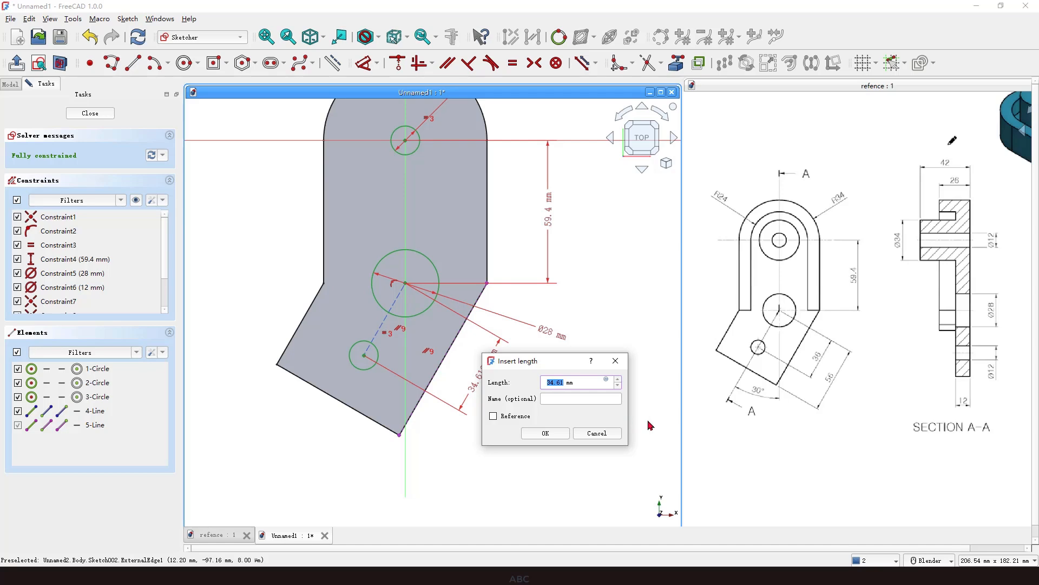
{"action": "key", "text": "Return"}
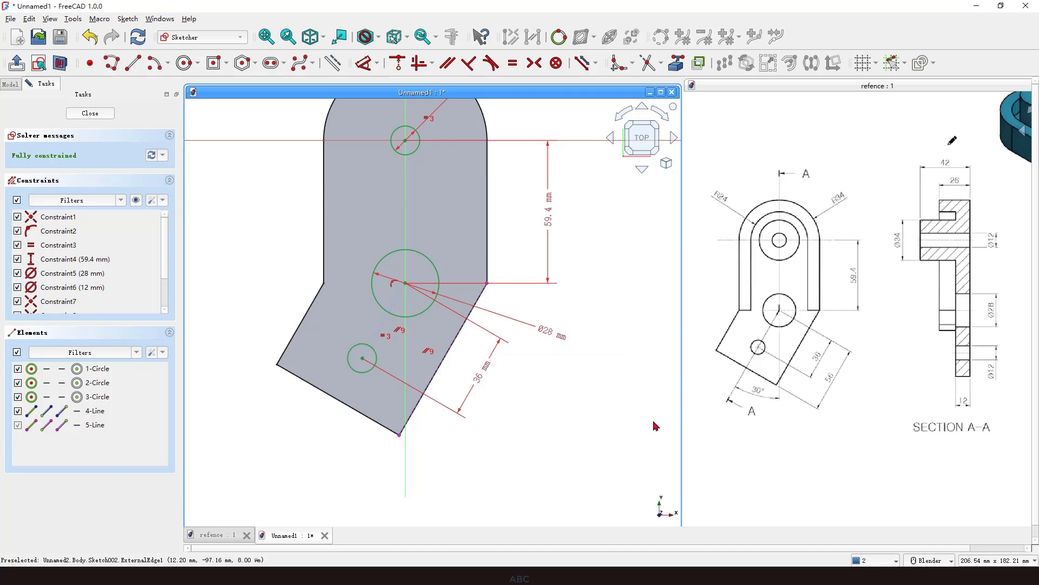
{"action": "right_click", "coordinate": [518, 396]}
{"action": "scroll", "coordinate": [456, 393], "scroll_direction": "down", "scroll_amount": 1}
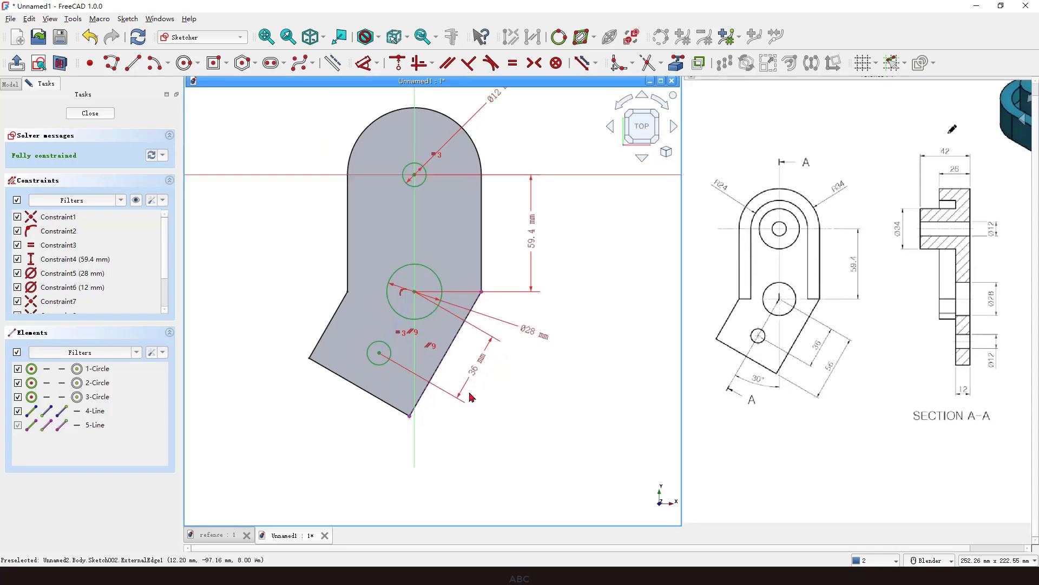
Close the sketch and pocket the three circles Through all in the reversed direction.
{"action": "left_click", "coordinate": [91, 114]}
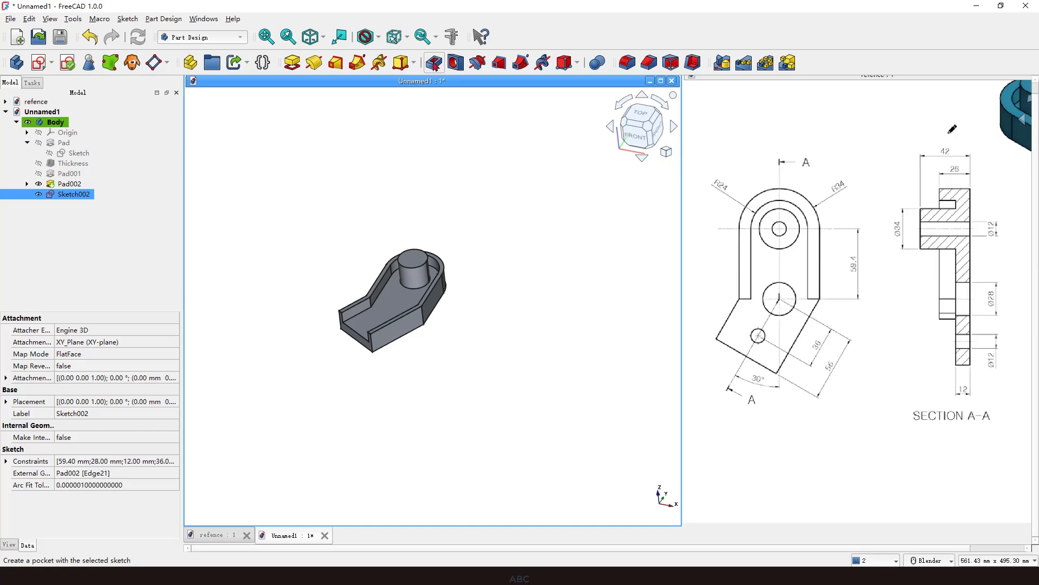
{"action": "left_click", "coordinate": [132, 162]}
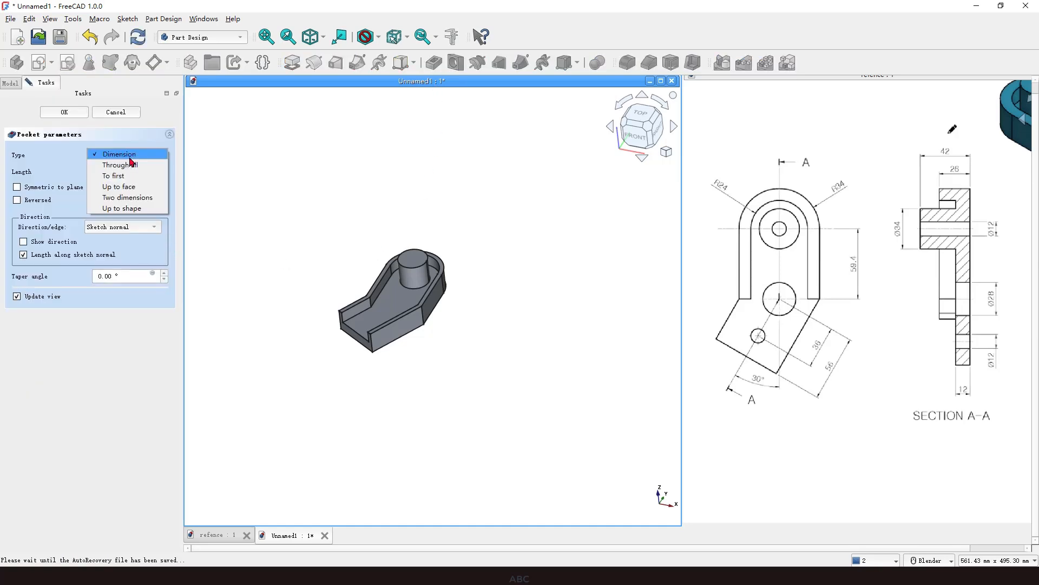
{"action": "left_click", "coordinate": [128, 165]}
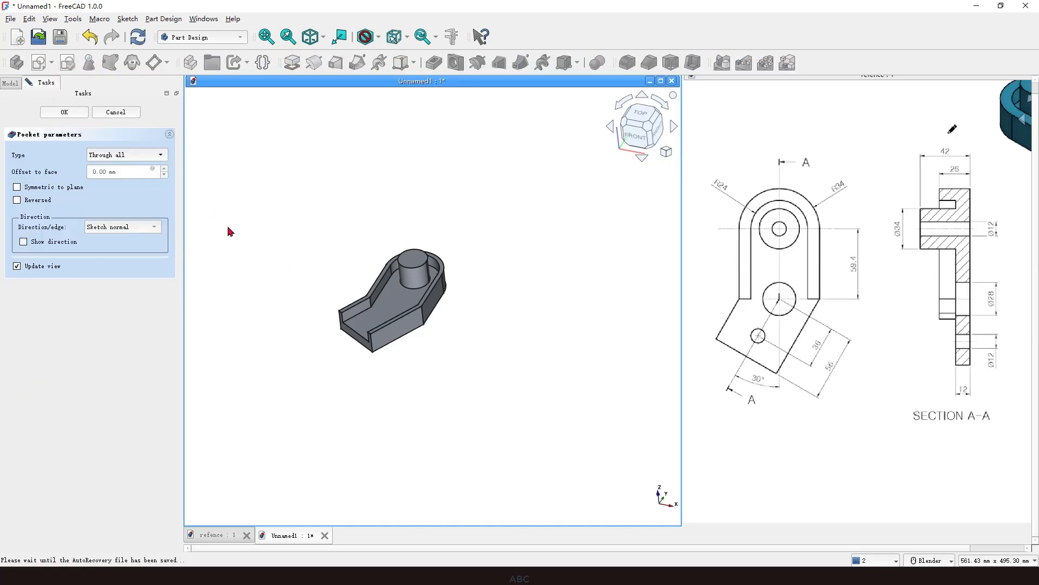
{"action": "left_click", "coordinate": [18, 200]}
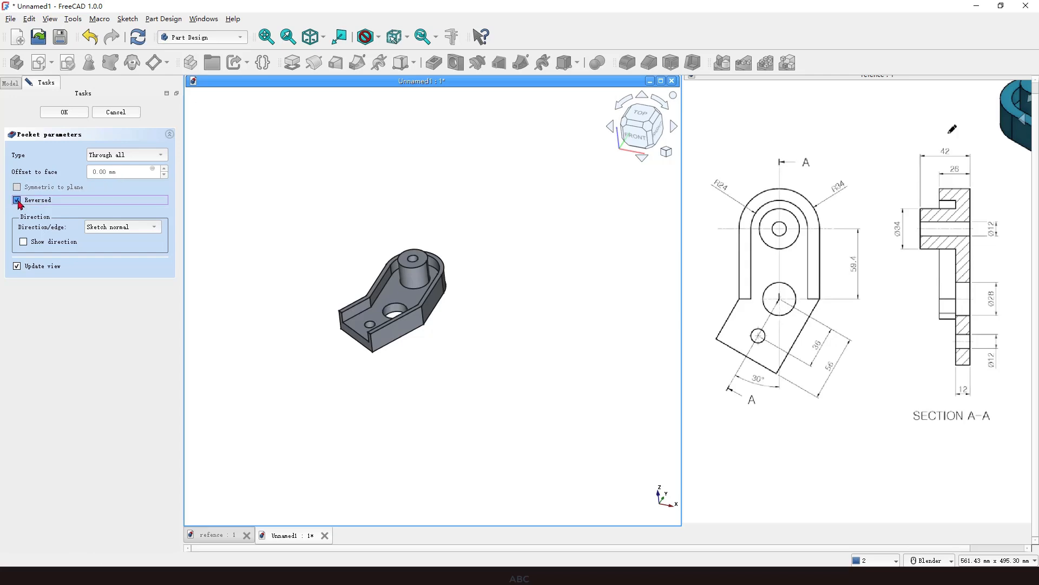
{"action": "scroll", "coordinate": [301, 316], "scroll_direction": "up", "scroll_amount": 1}
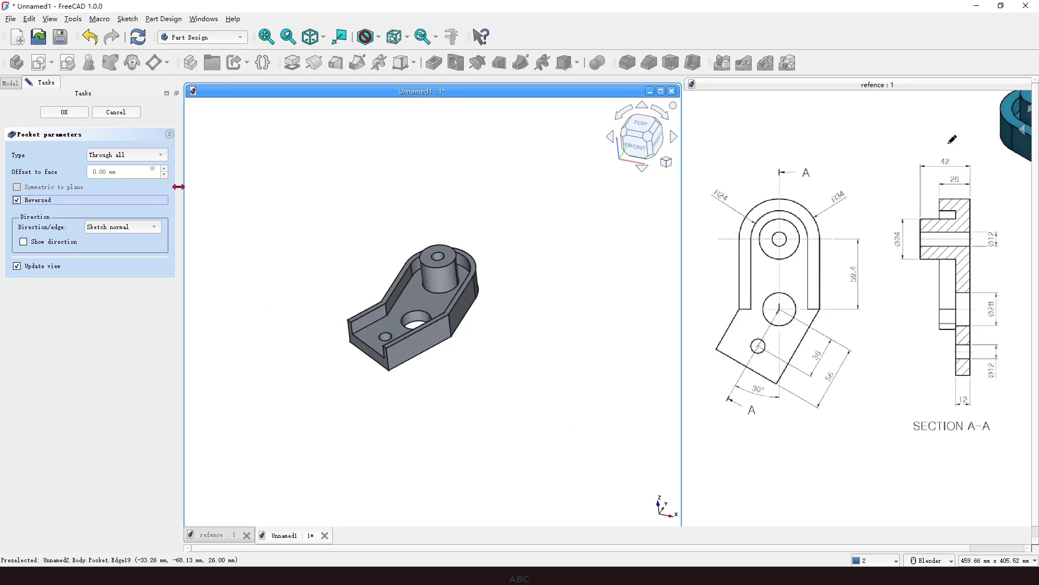
{"action": "left_click", "coordinate": [74, 115]}
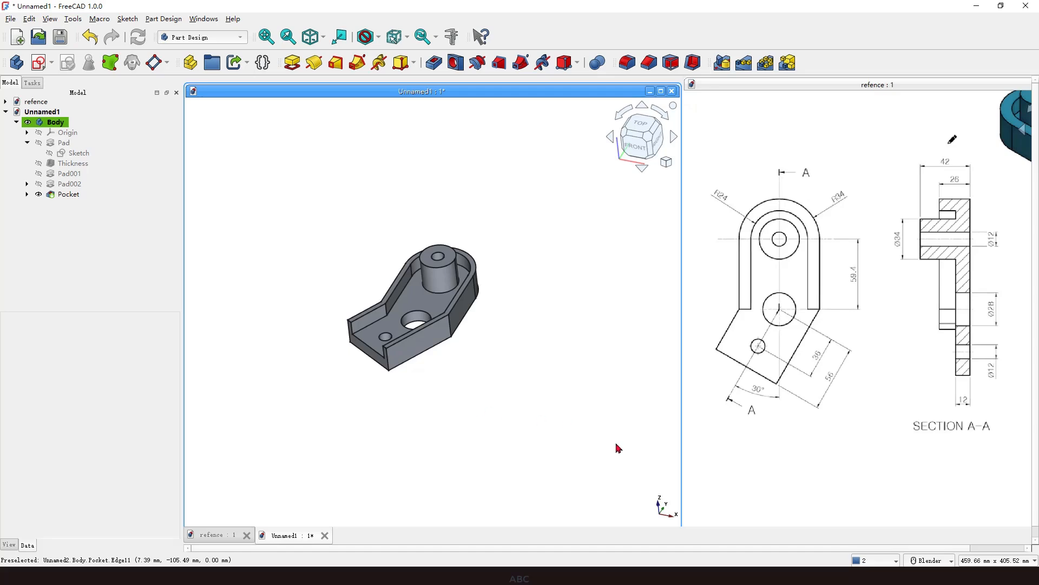
Start a new sketch on the bottom plate's top face and draw a rectangle enclosing the angled lower arm.
{"action": "mouse_move", "coordinate": [713, 310]}
{"action": "left_mouse_down"}
{"action": "mouse_move", "coordinate": [827, 313]}
{"action": "mouse_move", "coordinate": [829, 405]}
{"action": "mouse_move", "coordinate": [715, 397]}
{"action": "mouse_move", "coordinate": [716, 309]}
{"action": "left_mouse_up"}
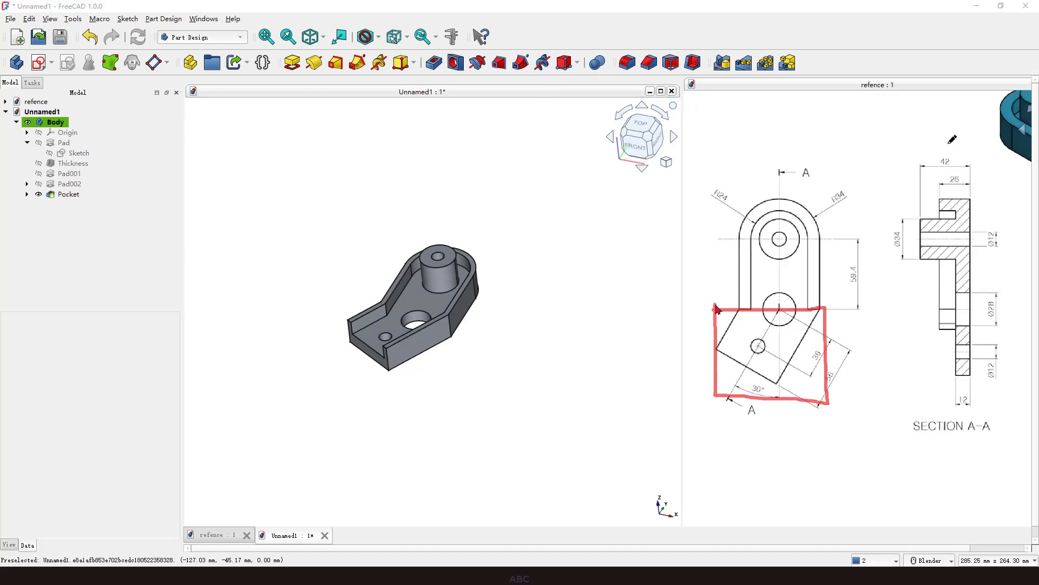
{"action": "left_click", "coordinate": [598, 397]}
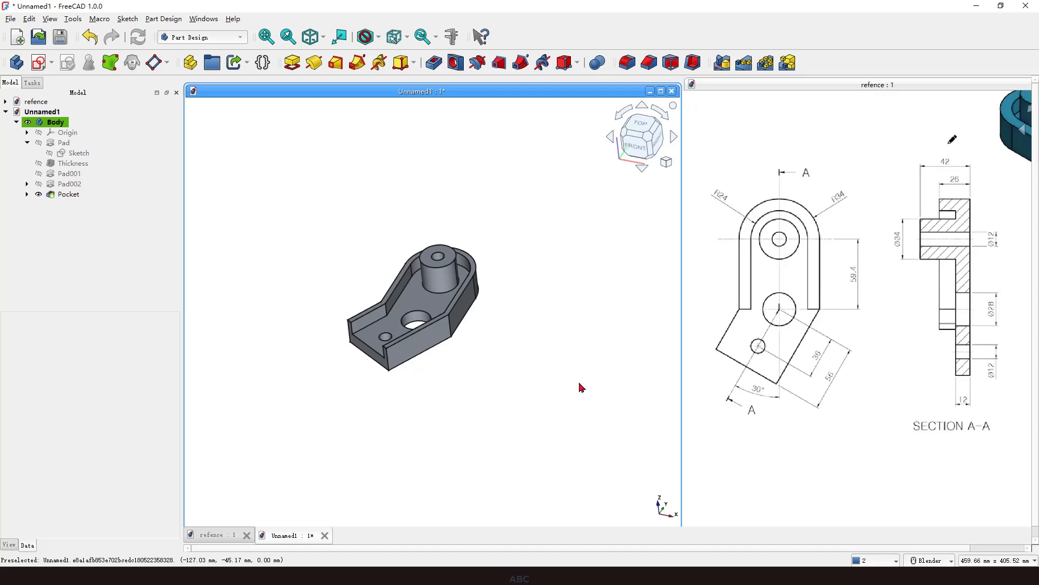
{"action": "left_click", "coordinate": [373, 334]}
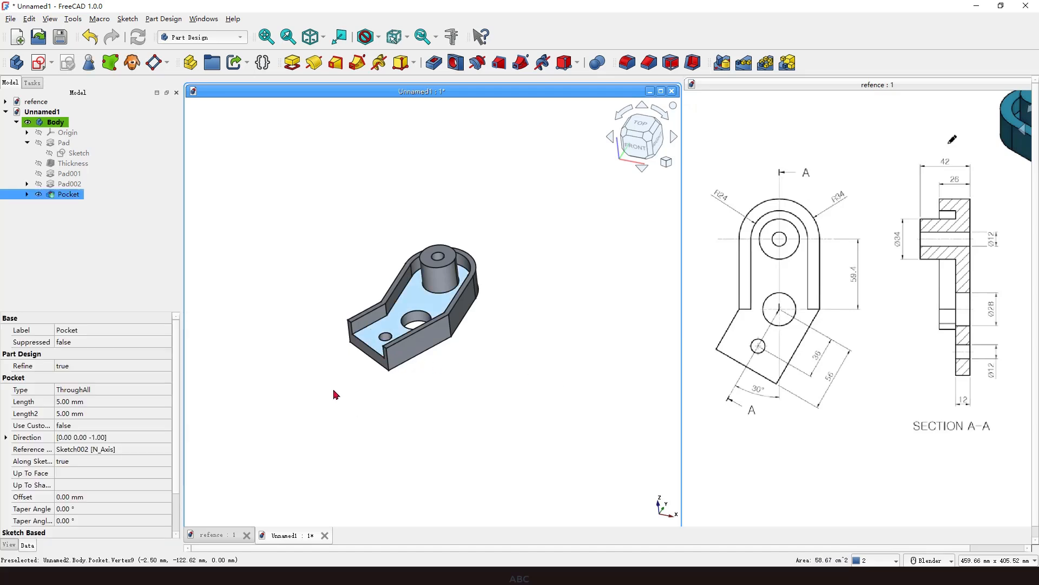
{"action": "left_click", "coordinate": [39, 63]}
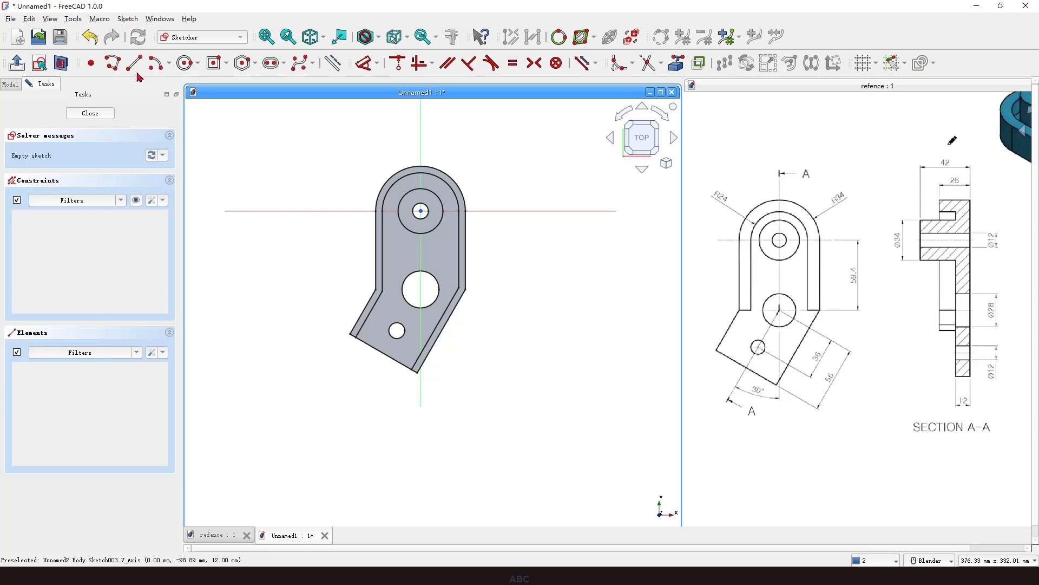
{"action": "left_click", "coordinate": [225, 63]}
{"action": "left_click", "coordinate": [222, 77]}
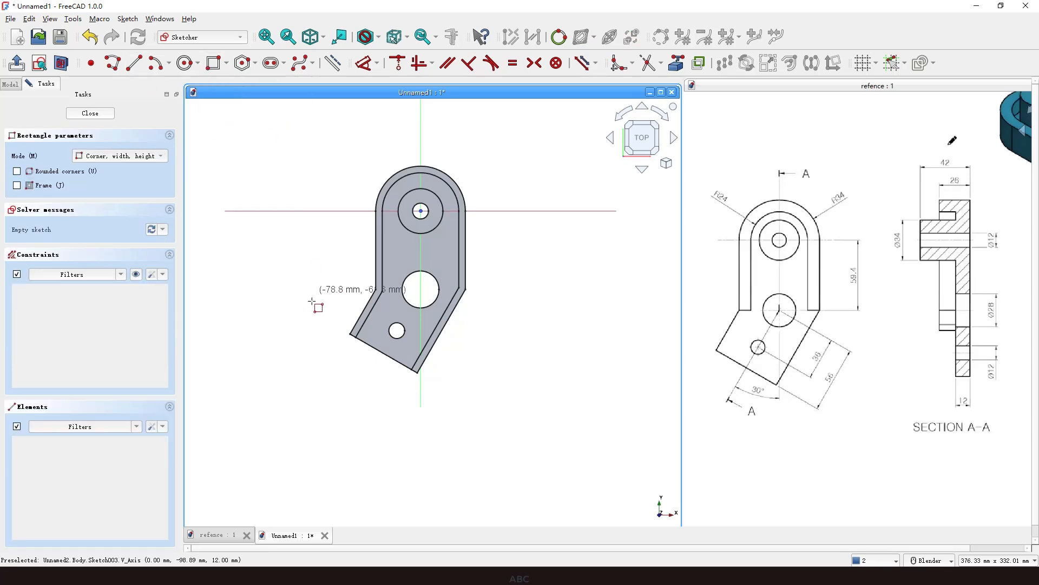
{"action": "left_click", "coordinate": [262, 296]}
{"action": "left_click", "coordinate": [565, 434]}
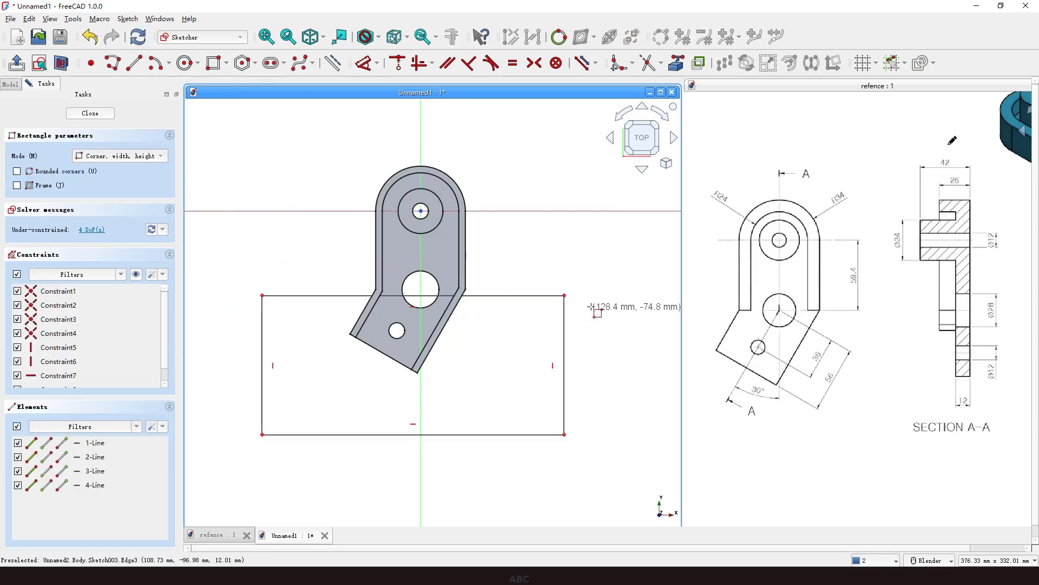
Link the angled arm's left edge as external geometry and constrain the rectangle's top edge onto its upper corner.
{"action": "right_click", "coordinate": [592, 306]}
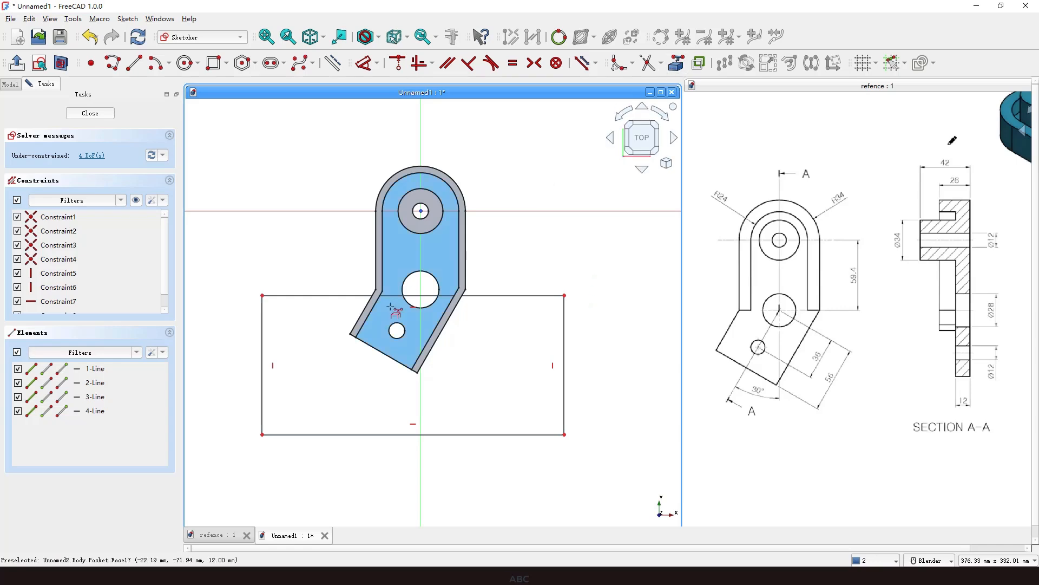
{"action": "scroll", "coordinate": [389, 307], "scroll_direction": "up", "scroll_amount": 1}
{"action": "left_click", "coordinate": [366, 309]}
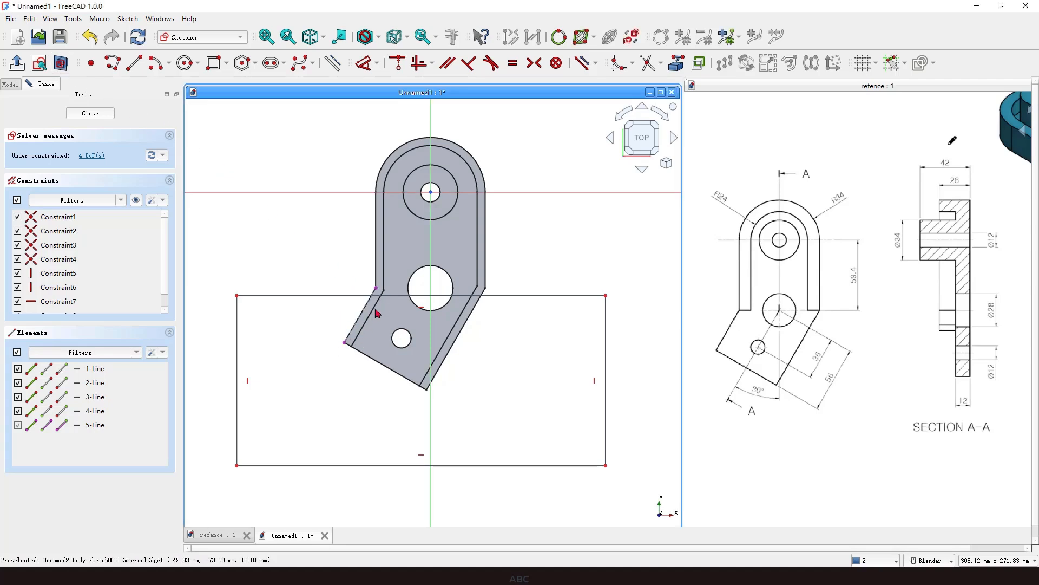
{"action": "left_click", "coordinate": [353, 296]}
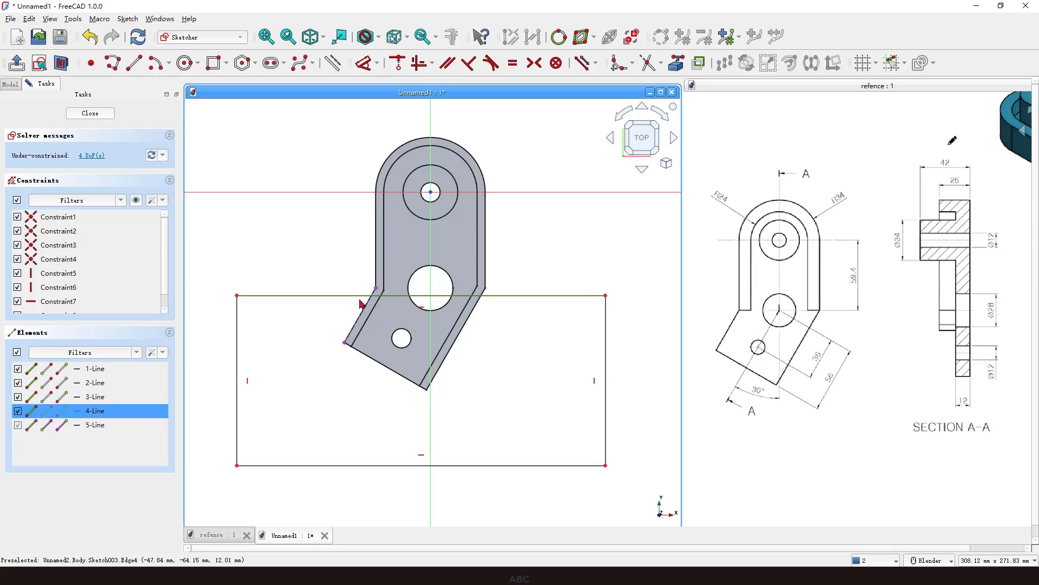
{"action": "left_click", "coordinate": [377, 289]}
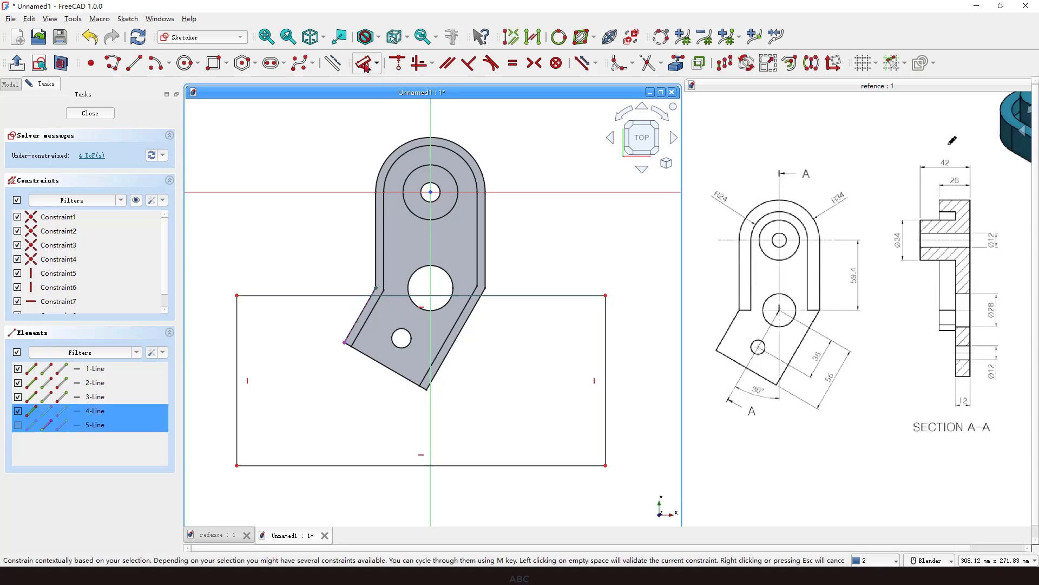
{"action": "left_click", "coordinate": [398, 63]}
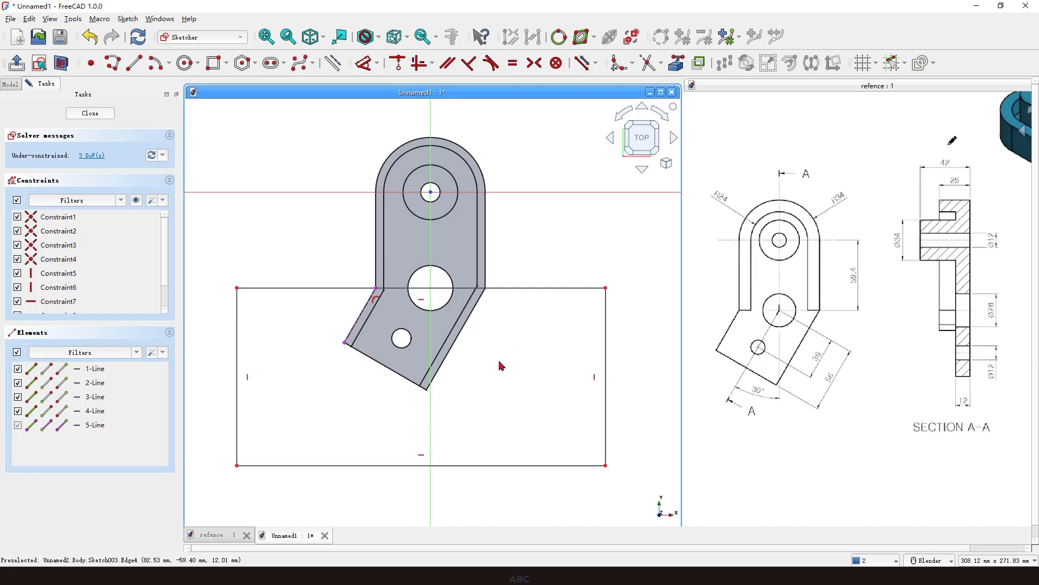
Pocket the rectangle sketch Through all in the reversed direction.
{"action": "left_click", "coordinate": [17, 63]}
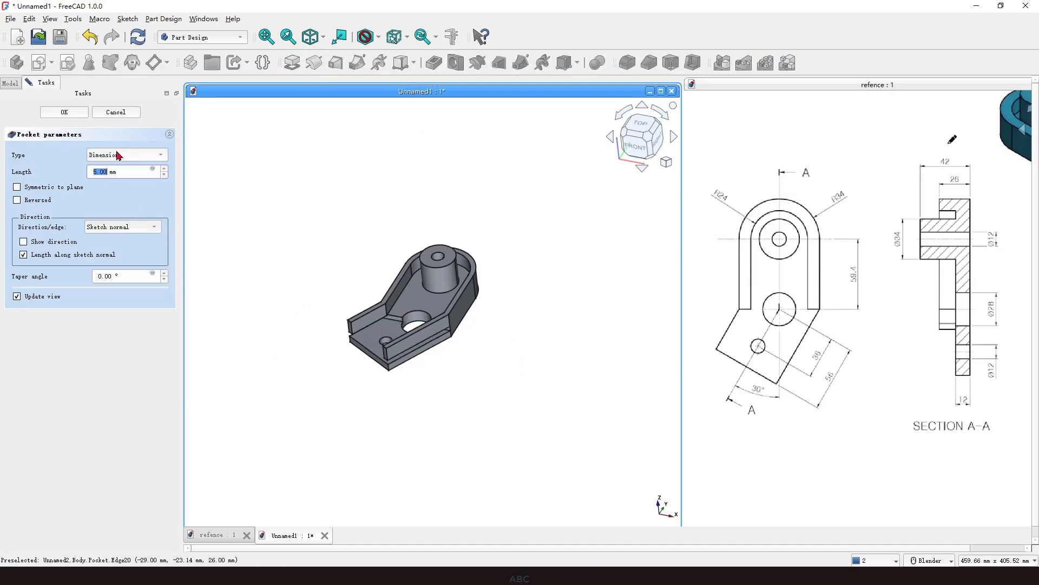
{"action": "left_click", "coordinate": [118, 155]}
{"action": "left_click", "coordinate": [115, 156]}
{"action": "left_click", "coordinate": [17, 201]}
{"action": "left_click", "coordinate": [123, 157]}
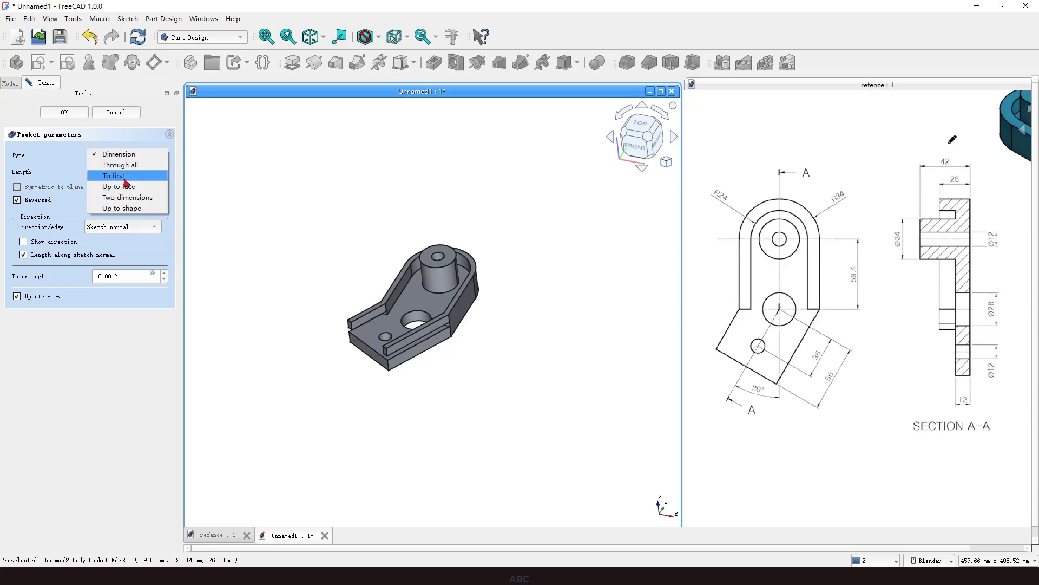
{"action": "left_click", "coordinate": [126, 165]}
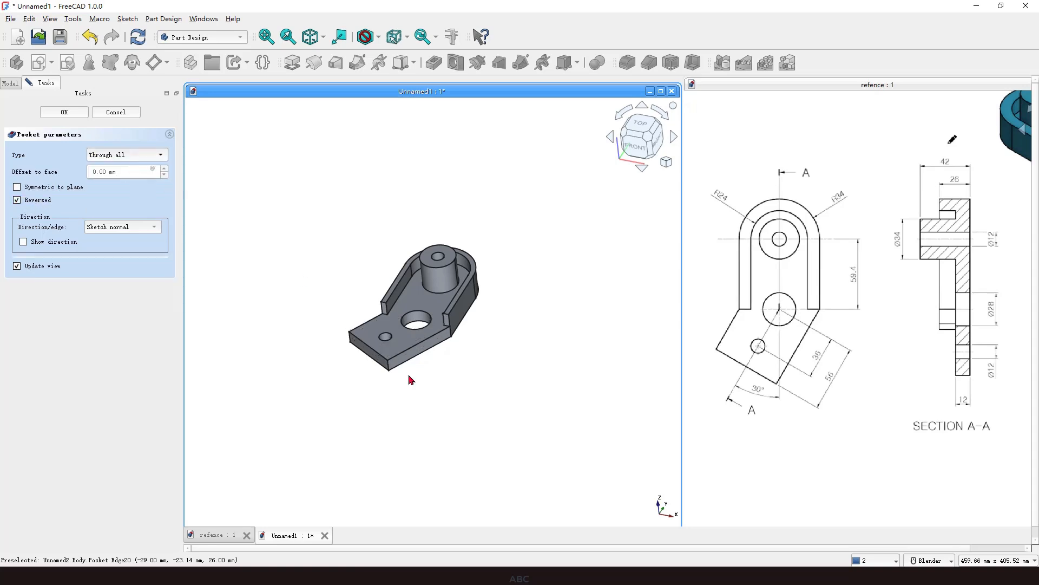
{"action": "left_click", "coordinate": [69, 112]}
Start a new sketch on the bottom plate's top face.
{"action": "middle_click_drag", "start_coordinate": [459, 374], "coordinate": [484, 324]}
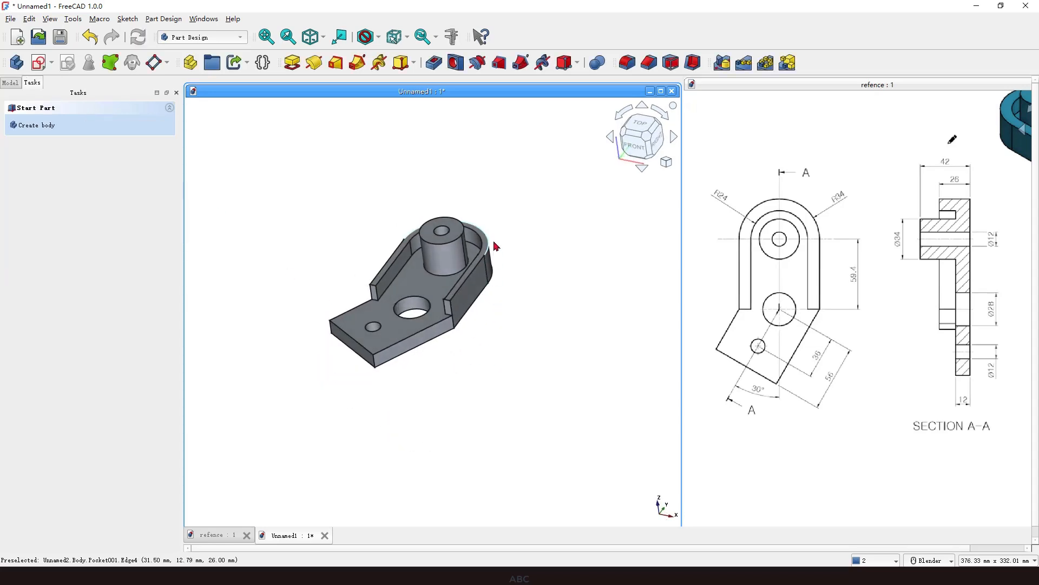
{"action": "scroll", "coordinate": [508, 289], "scroll_direction": "up", "scroll_amount": 1}
{"action": "scroll", "coordinate": [507, 317], "scroll_direction": "down", "scroll_amount": 1}
{"action": "scroll", "coordinate": [469, 338], "scroll_direction": "up", "scroll_amount": 2}
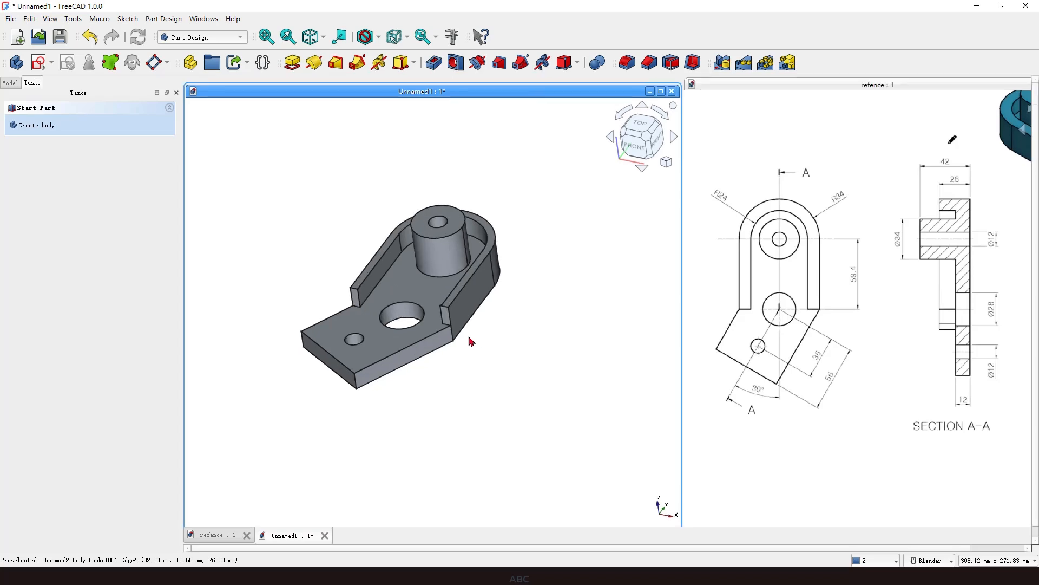
{"action": "mouse_move", "coordinate": [446, 312]}
{"action": "middle_mouse_down"}
{"action": "mouse_move", "coordinate": [476, 356]}
{"action": "mouse_move", "coordinate": [437, 325]}
{"action": "middle_mouse_up"}
{"action": "scroll", "coordinate": [469, 309], "scroll_direction": "up", "scroll_amount": 9}
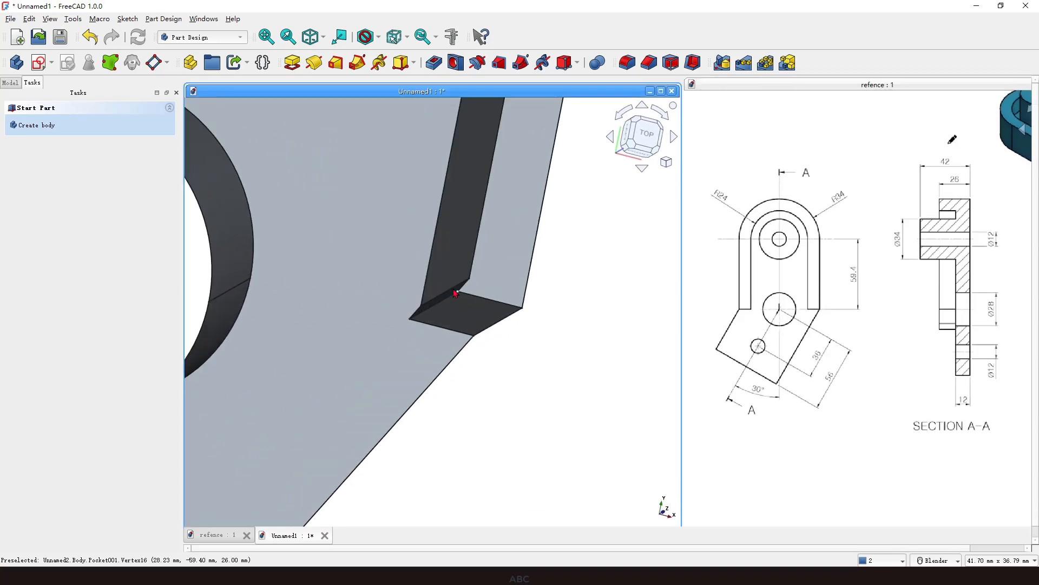
{"action": "scroll", "coordinate": [473, 312], "scroll_direction": "down", "scroll_amount": 7}
{"action": "mouse_move", "coordinate": [473, 311]}
{"action": "middle_mouse_down"}
{"action": "mouse_move", "coordinate": [487, 308]}
{"action": "mouse_move", "coordinate": [462, 281]}
{"action": "mouse_move", "coordinate": [458, 304]}
{"action": "middle_mouse_up"}
{"action": "scroll", "coordinate": [452, 327], "scroll_direction": "down", "scroll_amount": 2}
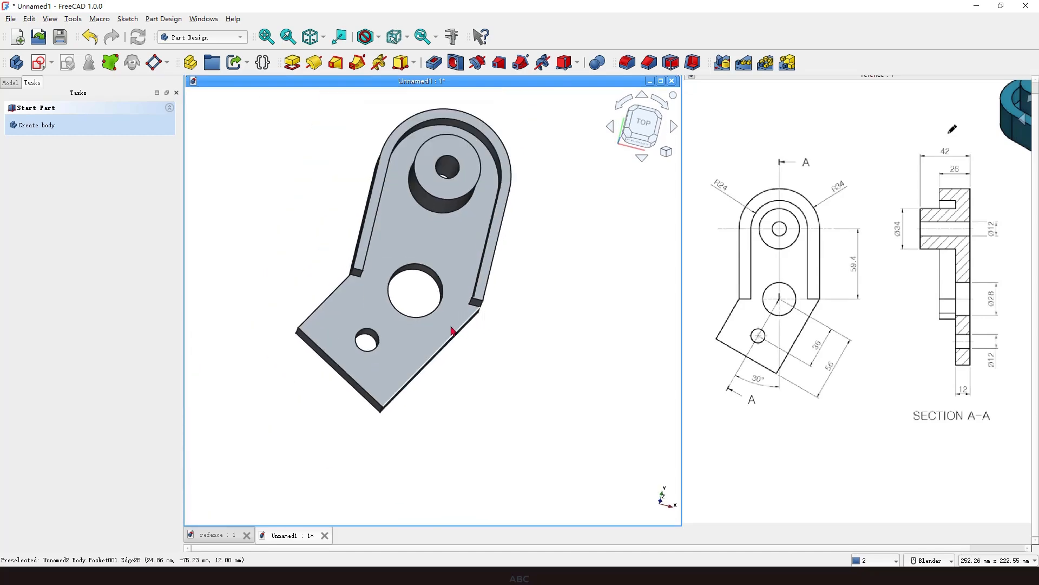
{"action": "left_click", "coordinate": [450, 327]}
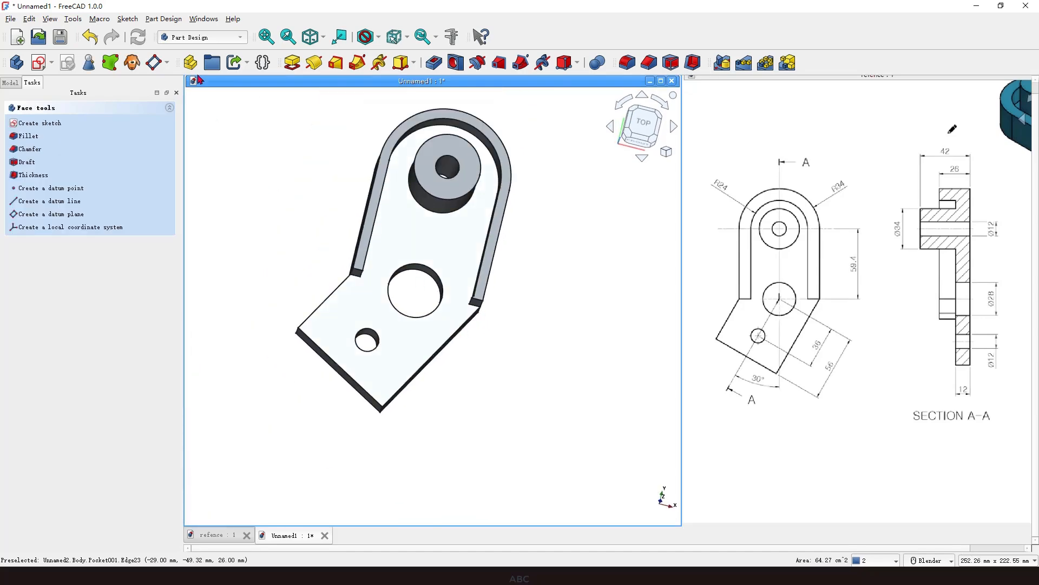
{"action": "left_click", "coordinate": [39, 65]}
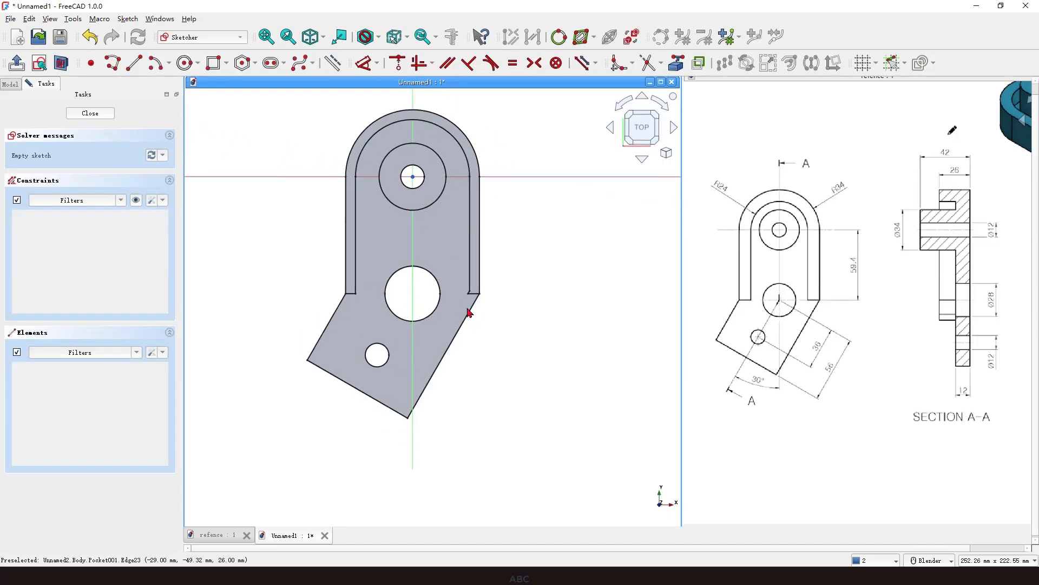
Link the right wall's inner edge as external geometry and draw a small rectangle along its lower end.
{"action": "scroll", "coordinate": [453, 273], "scroll_direction": "up", "scroll_amount": 2}
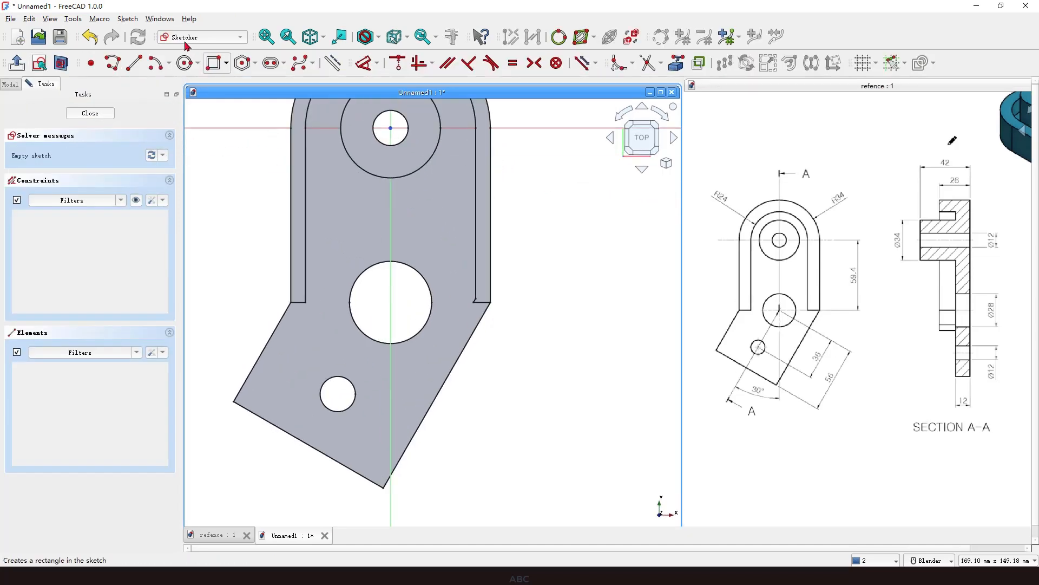
{"action": "left_click", "coordinate": [677, 66]}
{"action": "left_click", "coordinate": [479, 248]}
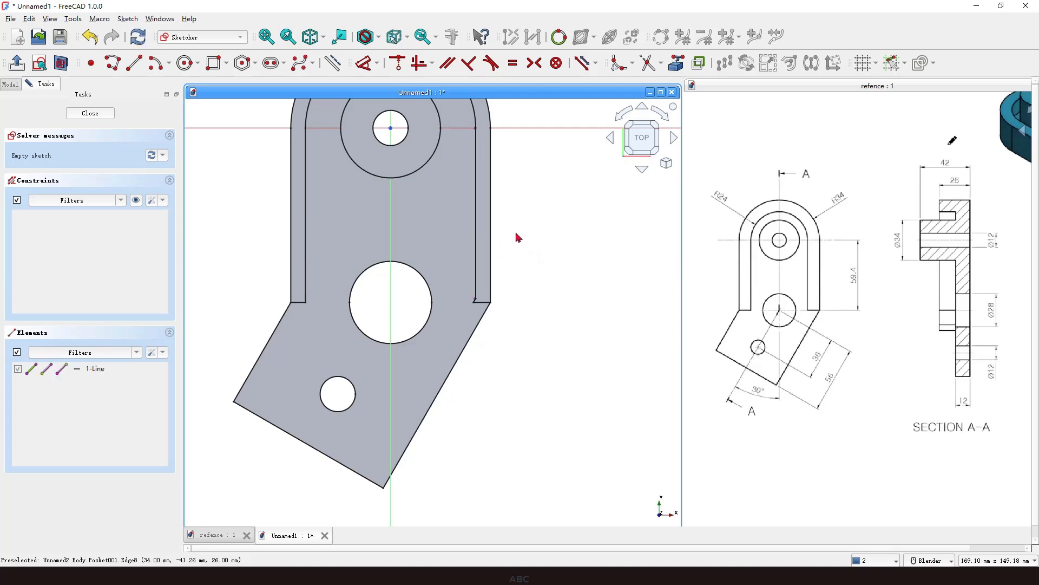
{"action": "left_click", "coordinate": [215, 63]}
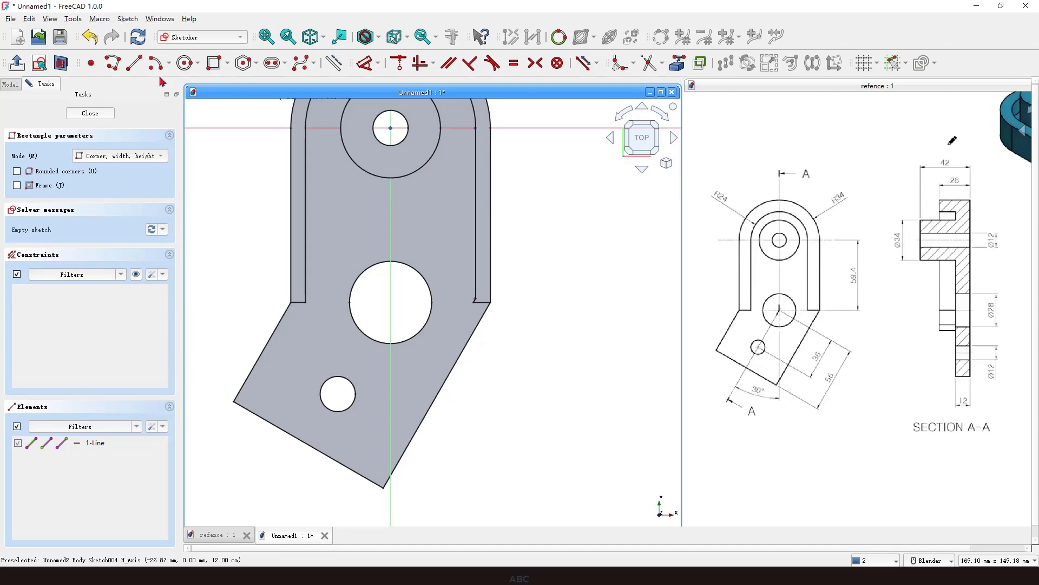
{"action": "left_click", "coordinate": [476, 258]}
{"action": "left_click", "coordinate": [450, 326]}
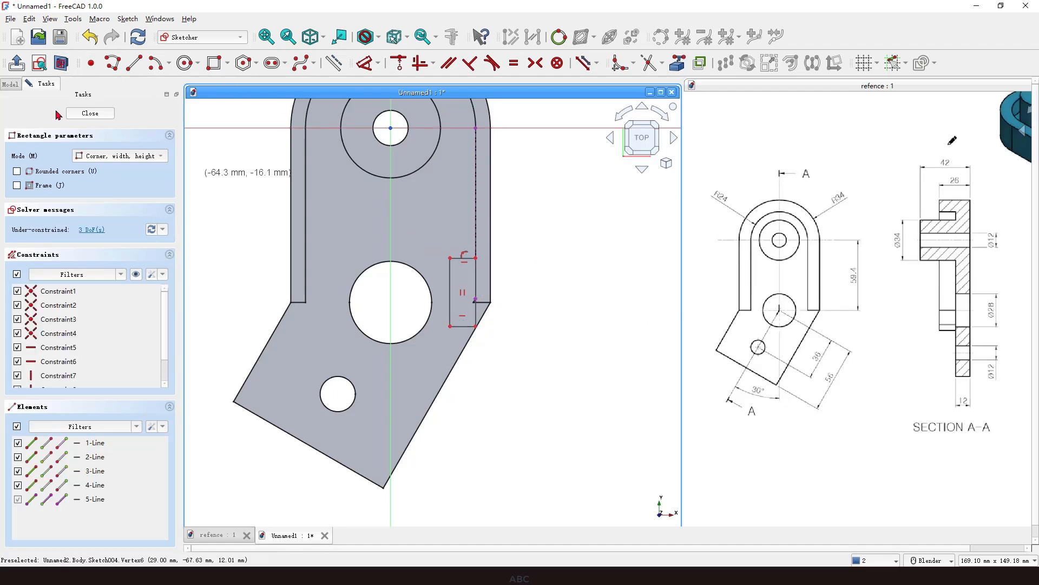
Close the sketch and pocket the rectangle Through all in the reversed direction.
{"action": "left_click", "coordinate": [90, 115]}
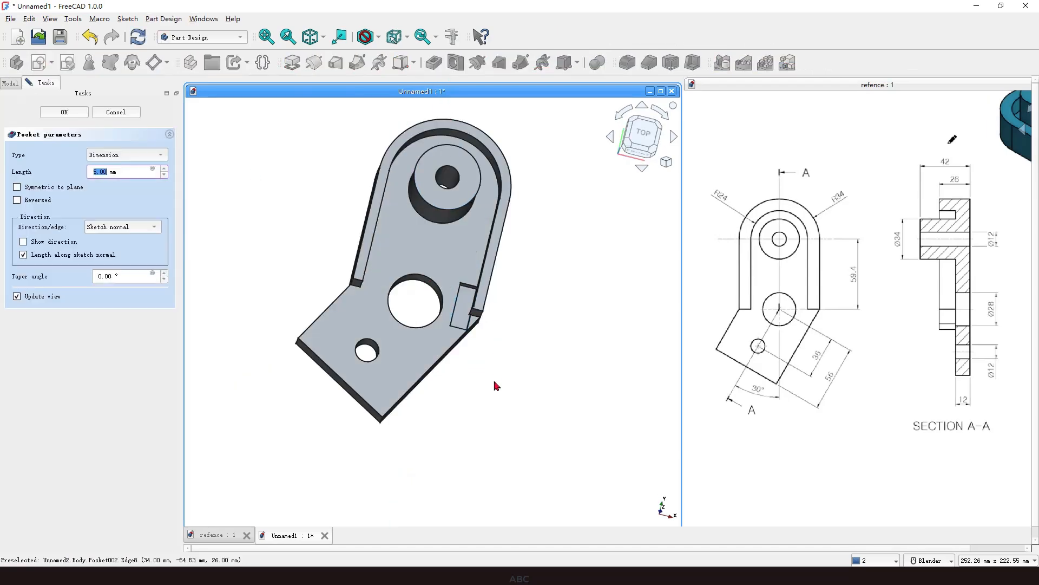
{"action": "middle_click_drag", "start_coordinate": [495, 385], "coordinate": [481, 345]}
{"action": "left_click", "coordinate": [38, 201]}
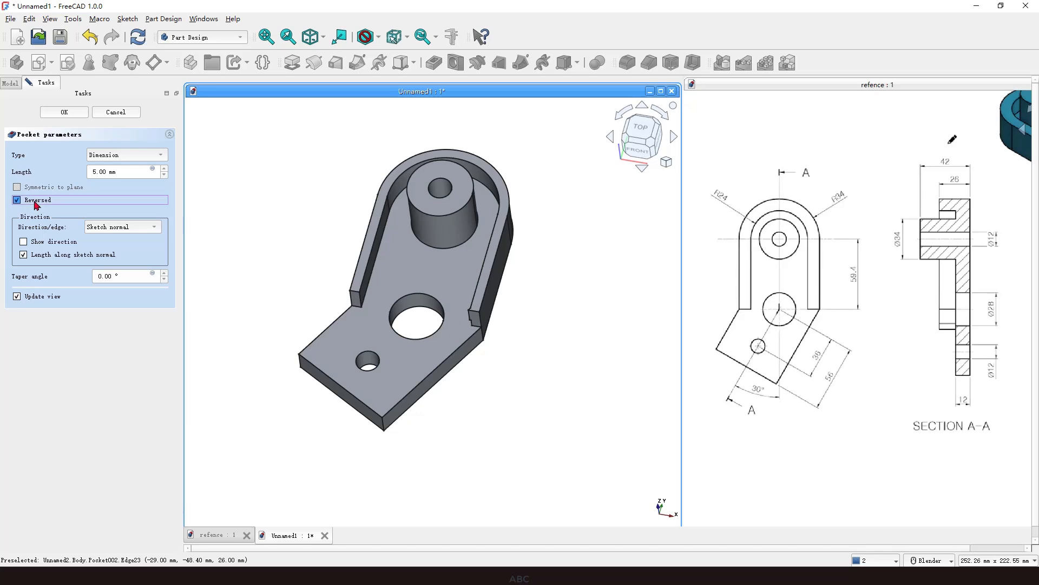
{"action": "left_click", "coordinate": [113, 156]}
{"action": "left_click", "coordinate": [126, 171]}
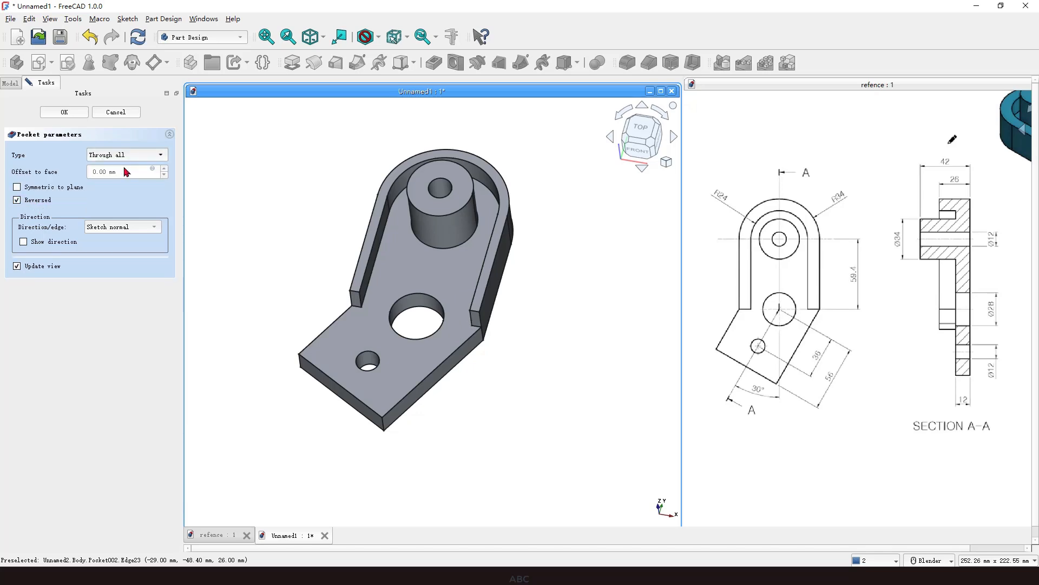
{"action": "left_click", "coordinate": [68, 112]}
Apply a random colour to the last pocket feature in the model tree.
{"action": "middle_click_drag", "start_coordinate": [464, 388], "coordinate": [530, 397]}
{"action": "middle_click_drag", "start_coordinate": [362, 327], "coordinate": [388, 288]}
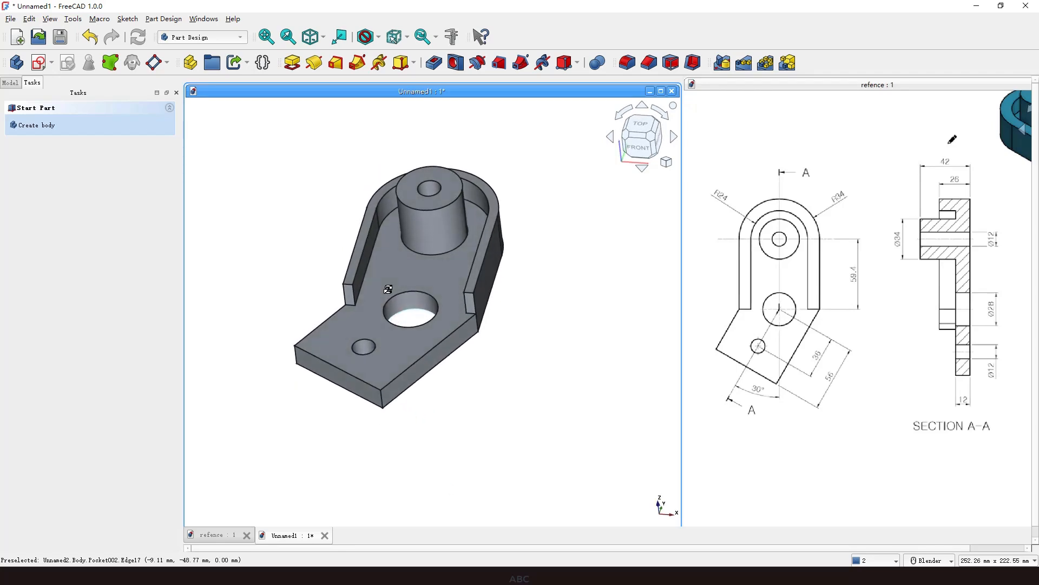
{"action": "left_click", "coordinate": [10, 83]}
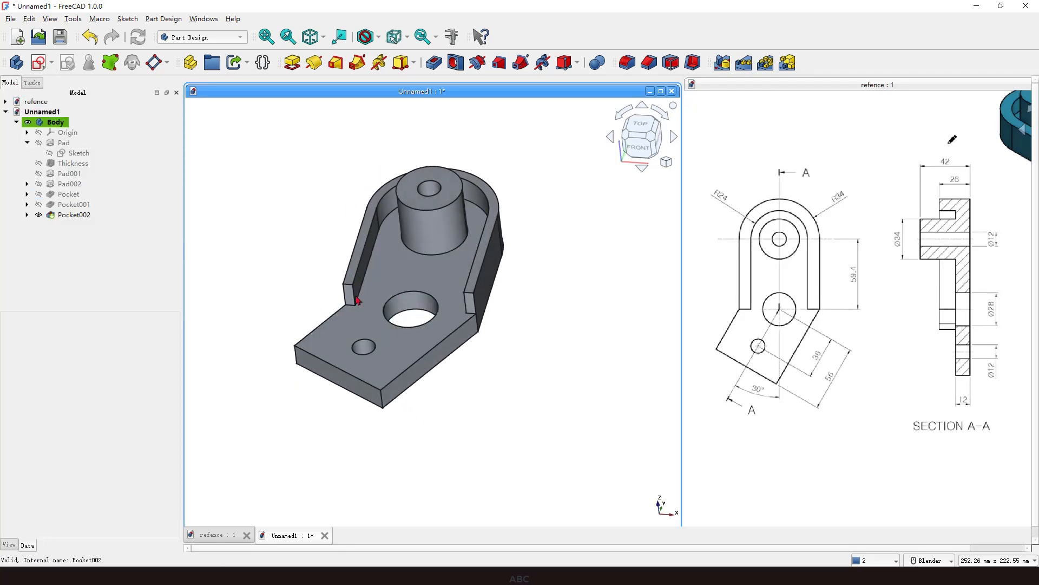
{"action": "left_click", "coordinate": [83, 216]}
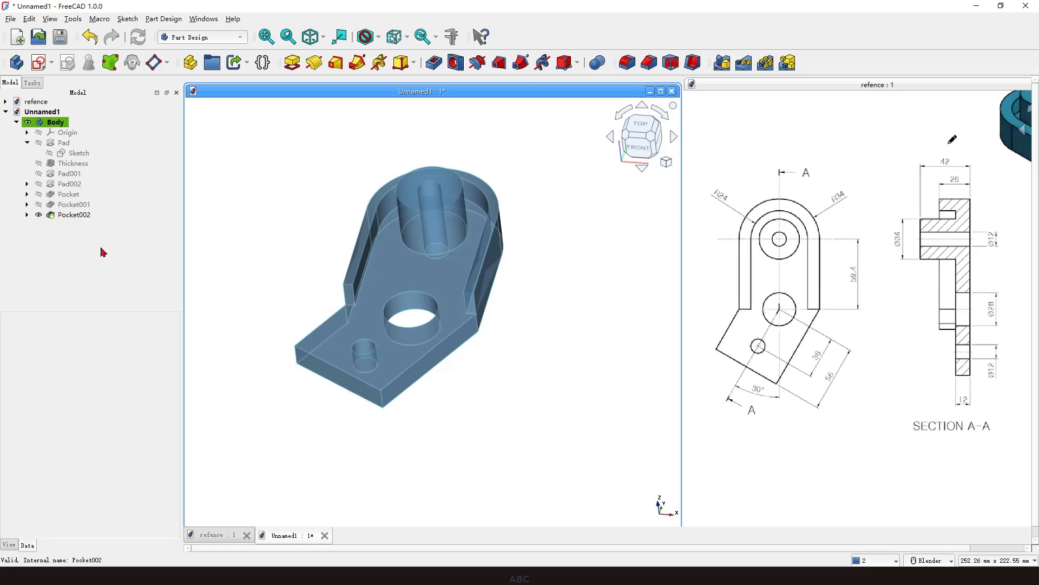
{"action": "left_click", "coordinate": [85, 215]}
{"action": "right_click", "coordinate": [77, 216]}
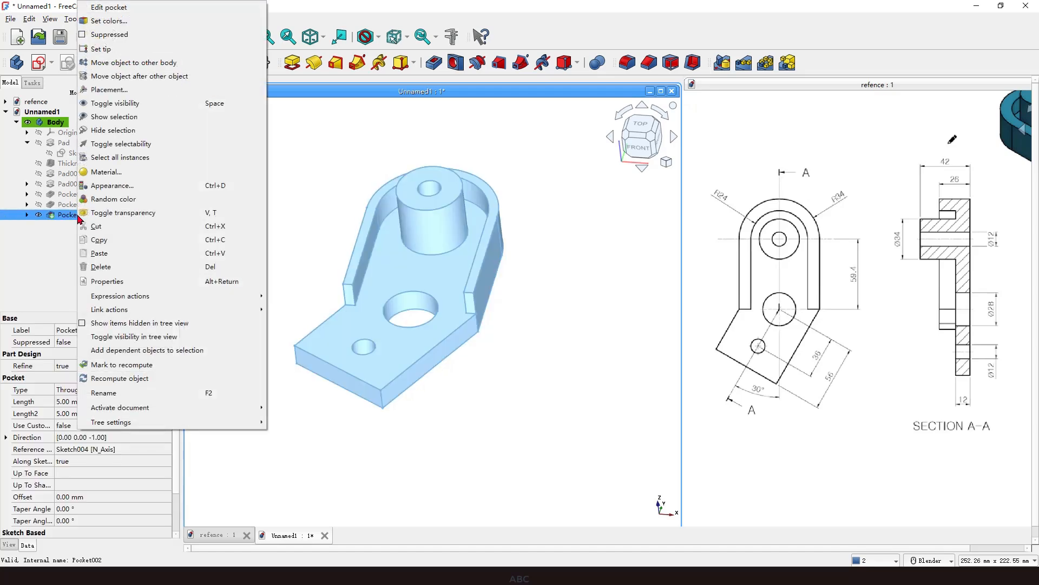
{"action": "left_click", "coordinate": [122, 199]}
Orbit and zoom around the finished bracket to inspect it from different angles.
{"action": "left_click", "coordinate": [508, 349]}
{"action": "mouse_move", "coordinate": [508, 350]}
{"action": "middle_mouse_down"}
{"action": "mouse_move", "coordinate": [561, 341]}
{"action": "mouse_move", "coordinate": [503, 328]}
{"action": "mouse_move", "coordinate": [501, 350]}
{"action": "middle_mouse_up"}
{"action": "scroll", "coordinate": [459, 354], "scroll_direction": "down", "scroll_amount": 1}
{"action": "scroll", "coordinate": [478, 271], "scroll_direction": "up", "scroll_amount": 2}
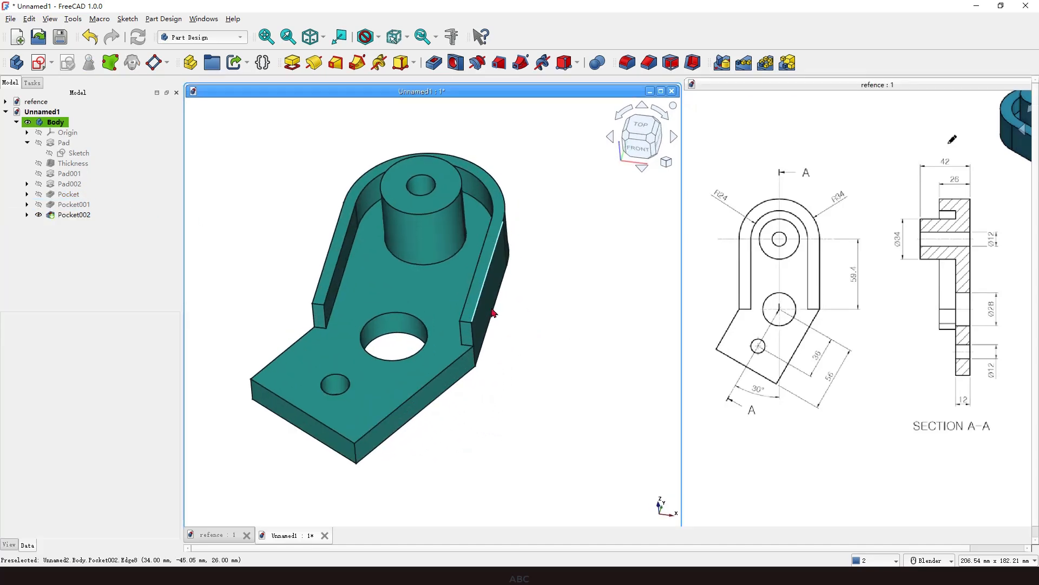
{"action": "scroll", "coordinate": [511, 347], "scroll_direction": "down", "scroll_amount": 1}
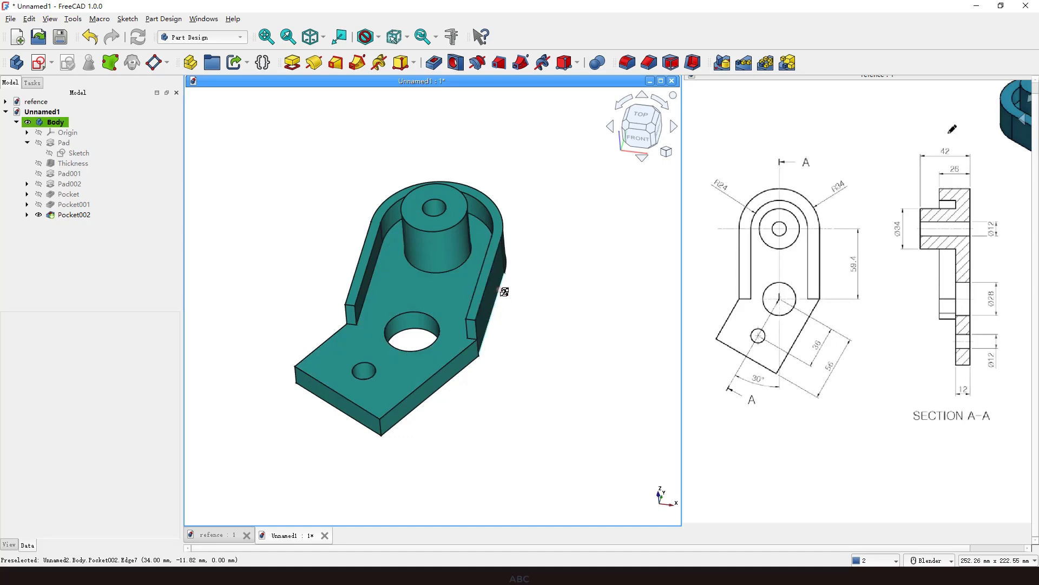
{"action": "mouse_move", "coordinate": [504, 290]}
{"action": "middle_mouse_down"}
{"action": "mouse_move", "coordinate": [515, 313]}
{"action": "mouse_move", "coordinate": [538, 292]}
{"action": "mouse_move", "coordinate": [509, 290]}
{"action": "mouse_move", "coordinate": [521, 297]}
{"action": "middle_mouse_up"}
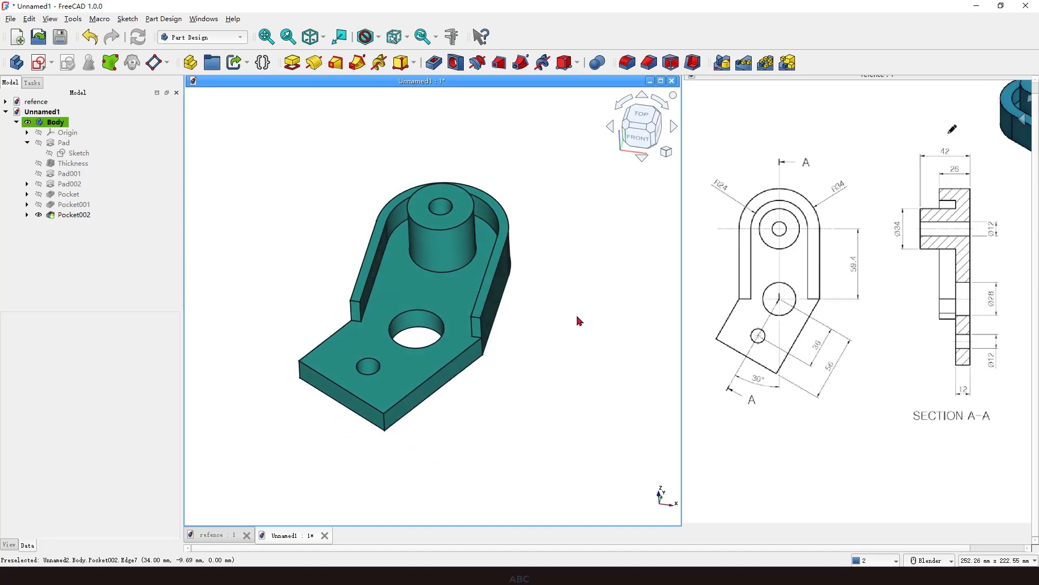
{"action": "left_click_drag", "start_coordinate": [396, 277], "coordinate": [447, 275]}
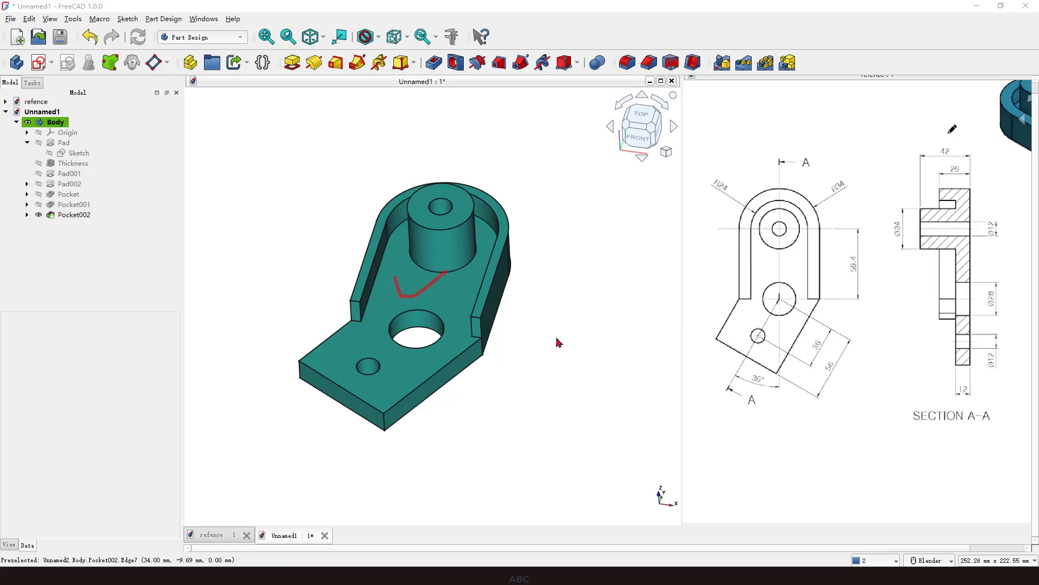
{"action": "key", "text": "Escape"}
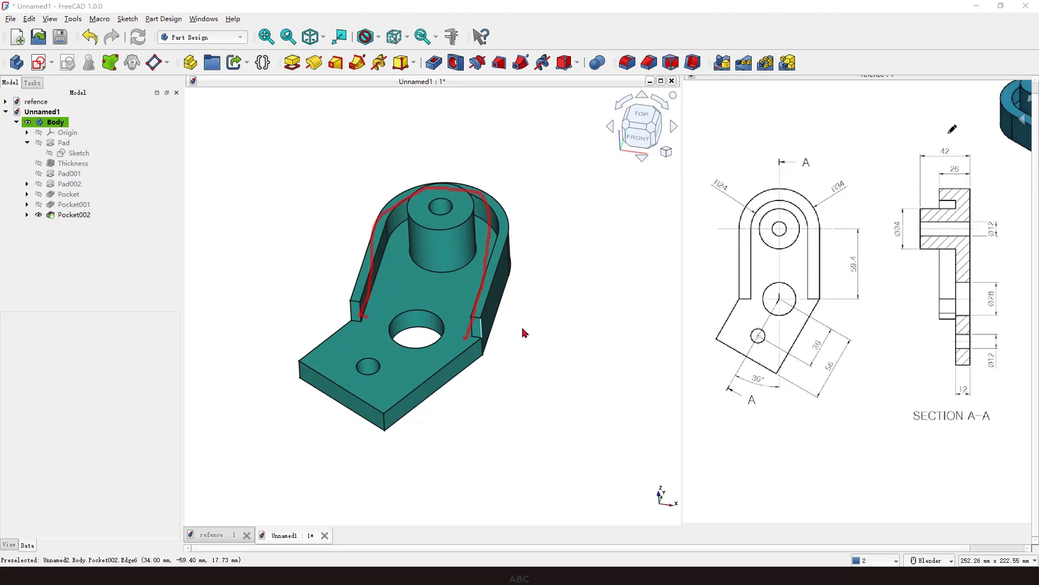
{"action": "mouse_move", "coordinate": [538, 294]}
{"action": "middle_mouse_down"}
{"action": "mouse_move", "coordinate": [539, 348]}
{"action": "mouse_move", "coordinate": [515, 302]}
{"action": "mouse_move", "coordinate": [535, 286]}
{"action": "mouse_move", "coordinate": [515, 262]}
{"action": "mouse_move", "coordinate": [536, 304]}
{"action": "mouse_move", "coordinate": [571, 308]}
{"action": "mouse_move", "coordinate": [545, 317]}
{"action": "mouse_move", "coordinate": [527, 293]}
{"action": "mouse_move", "coordinate": [545, 295]}
{"action": "mouse_move", "coordinate": [531, 278]}
{"action": "mouse_move", "coordinate": [550, 295]}
{"action": "mouse_move", "coordinate": [546, 317]}
{"action": "middle_mouse_up"}
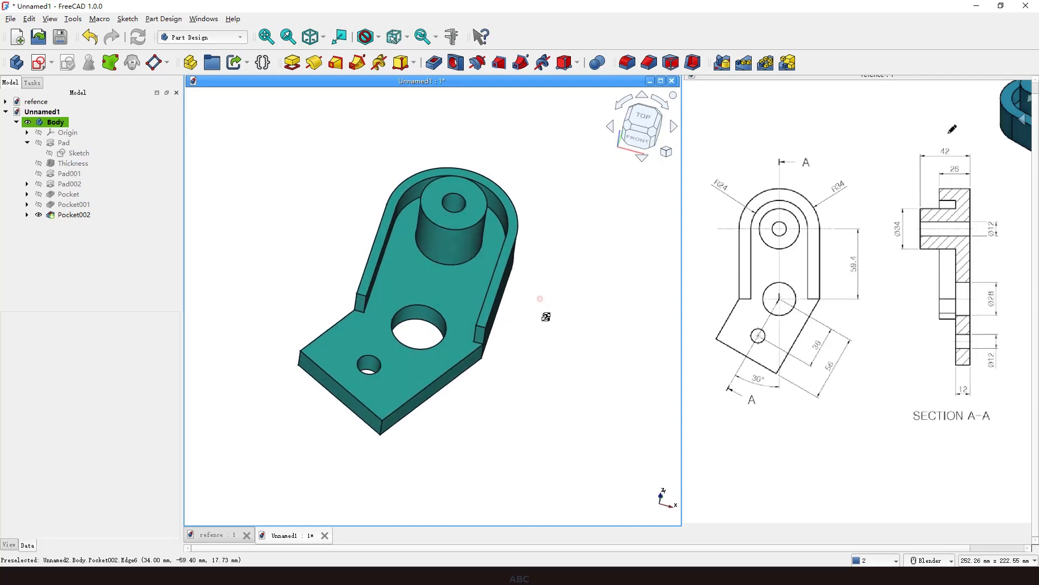